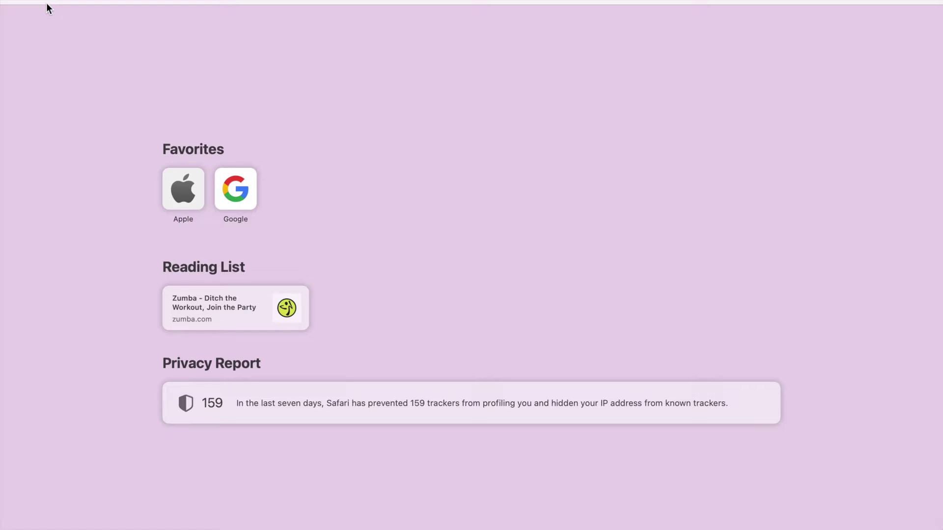
# Search Google for 'Napa valley college' from the Safari address bar.
pyautogui.write('Napa val')
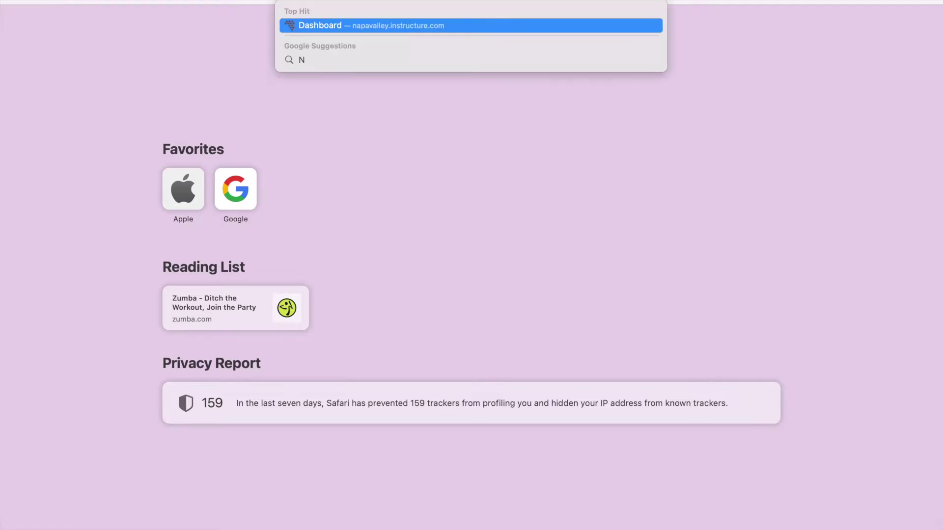
pyautogui.write('ley coll')
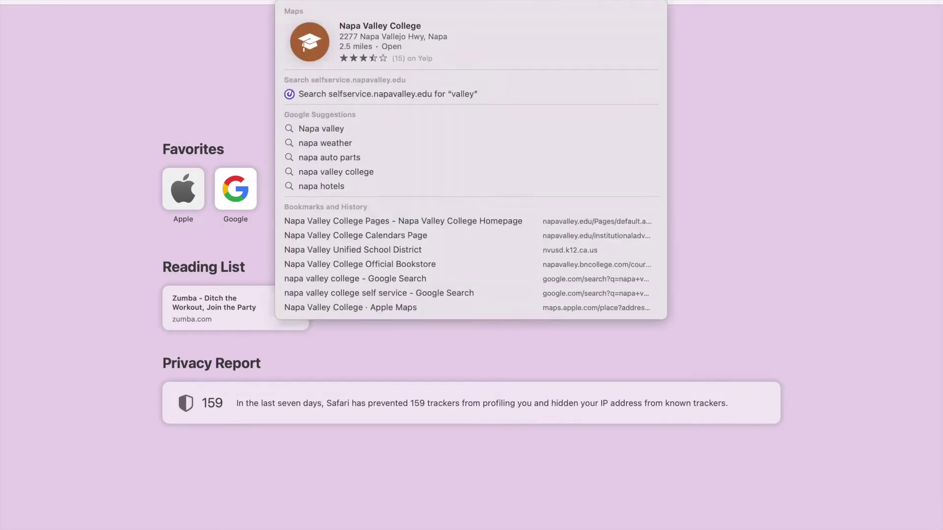
pyautogui.write('ege')
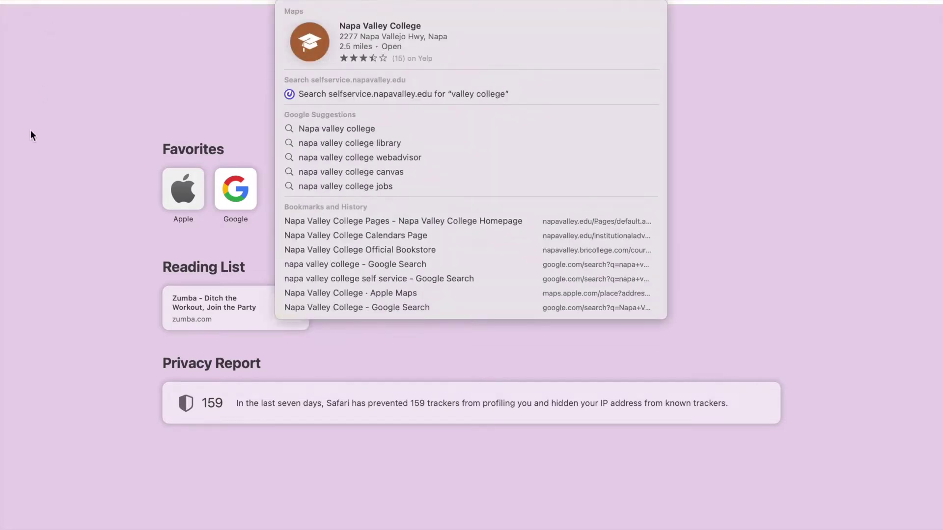
pyautogui.click(346, 133)
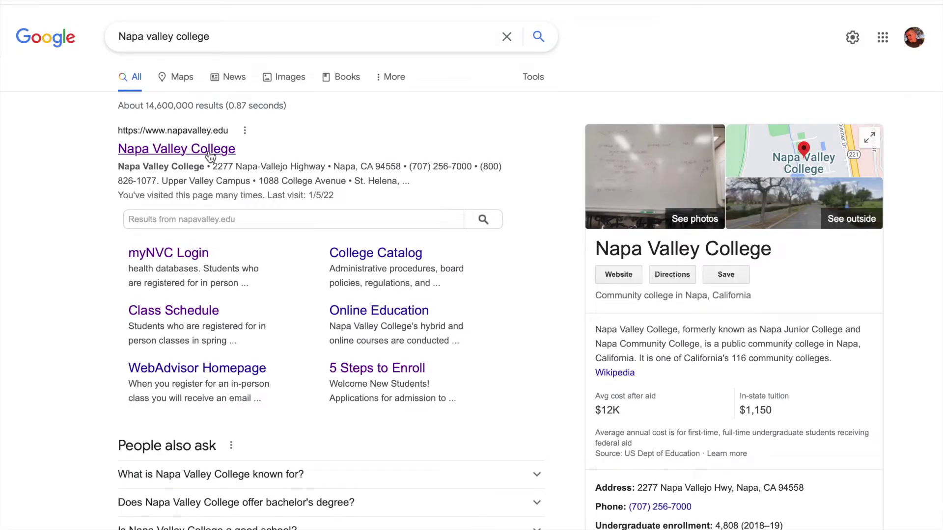
# Open the Napa Valley College website and go to its 5 Steps to Enroll page.
pyautogui.click(210, 153)
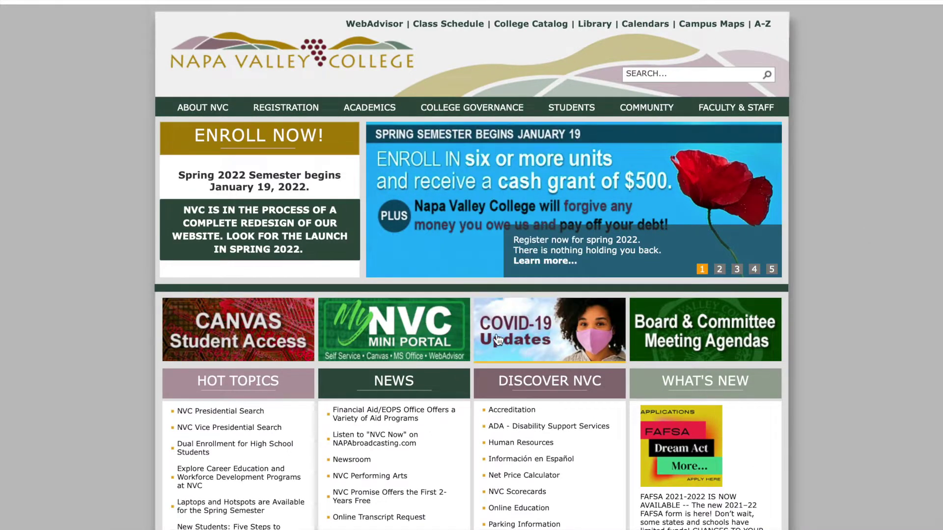
pyautogui.moveTo(302, 117)
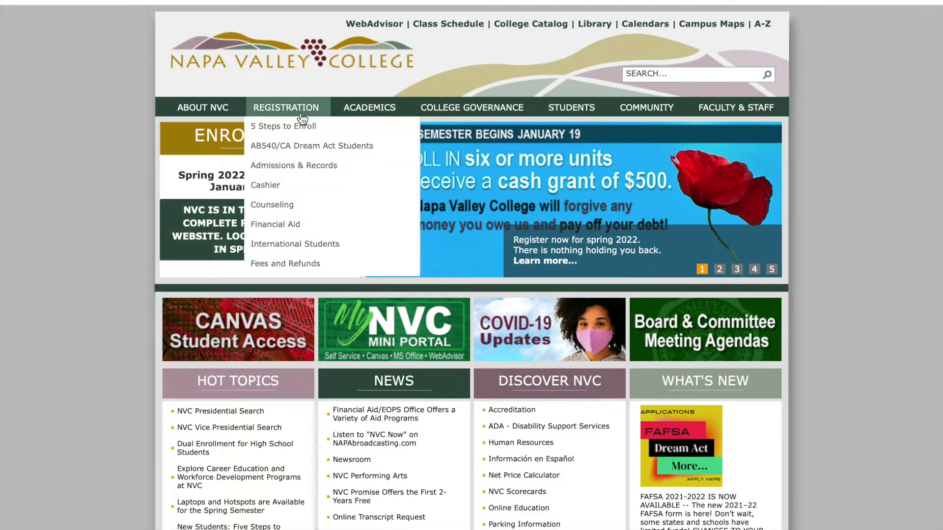
pyautogui.click(302, 129)
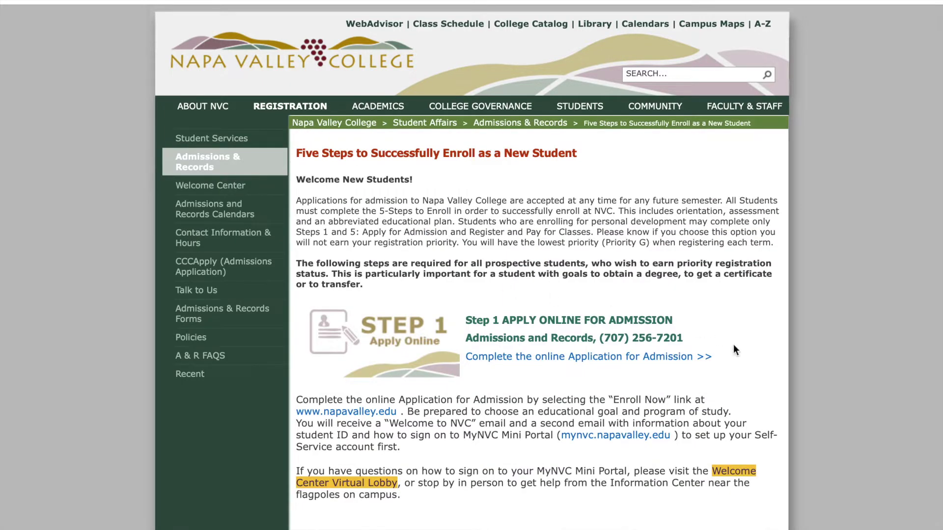
# Read through the enrollment steps and open the online Application for Admission.
pyautogui.scroll(-2, 769, 352)
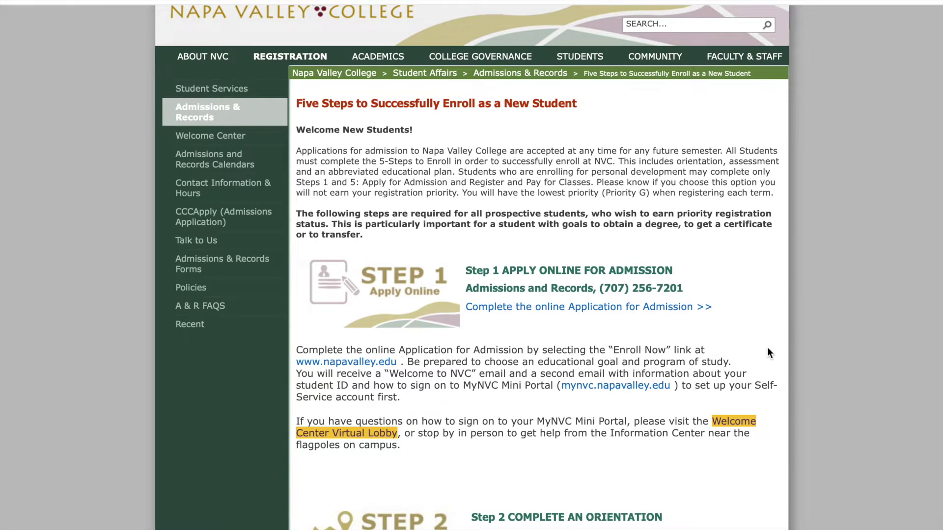
pyautogui.scroll(-20, 768, 349)
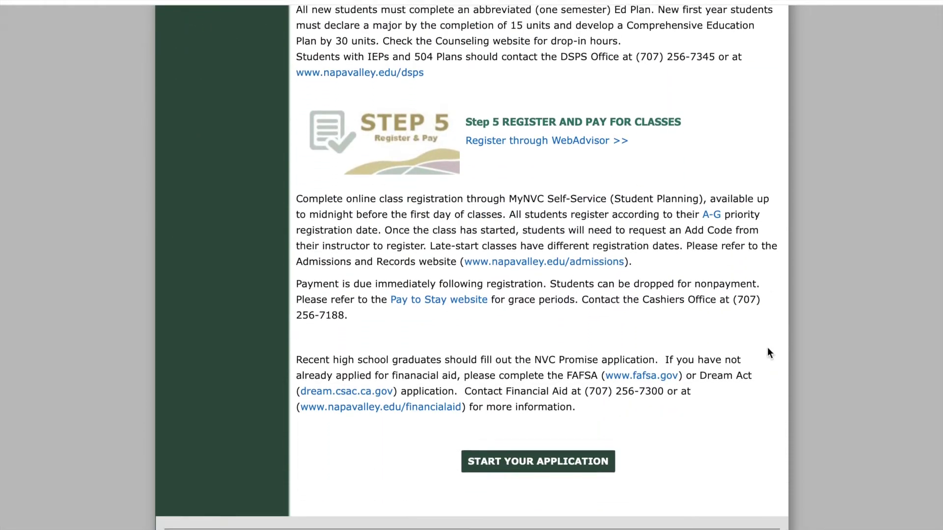
pyautogui.scroll(20, 768, 349)
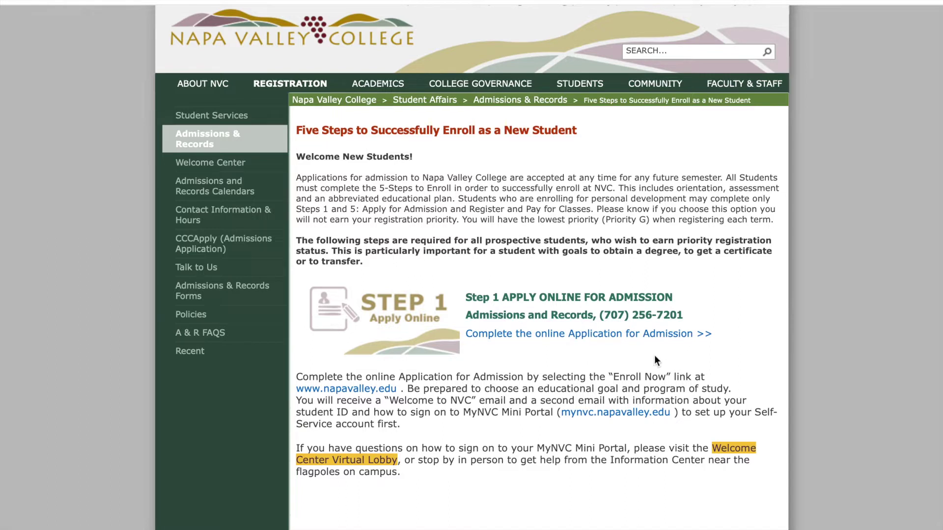
pyautogui.scroll(-1, 644, 348)
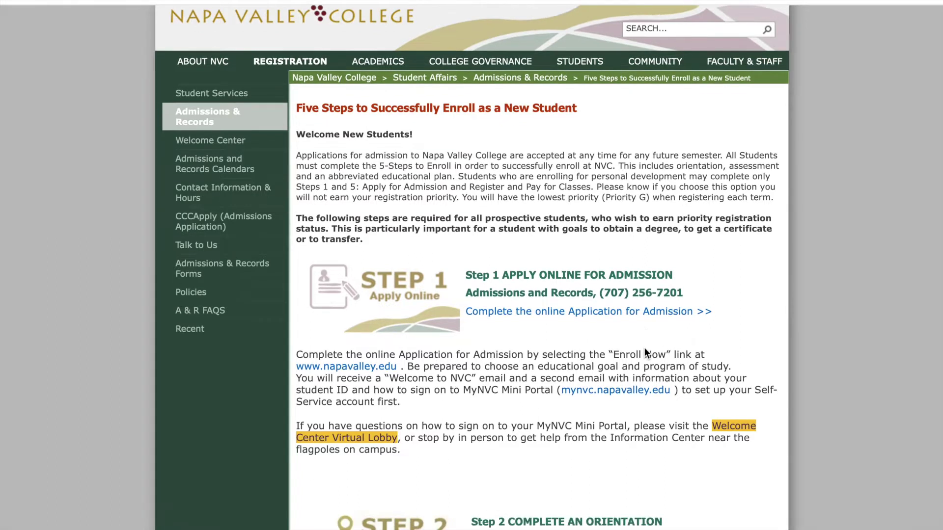
pyautogui.click(641, 321)
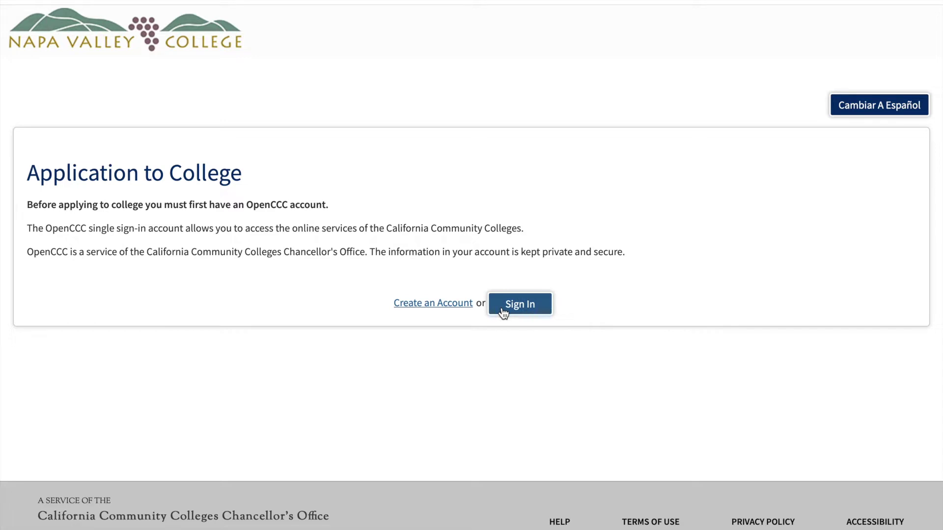
# Start a new OpenCCC account and enter the student's first and last name.
pyautogui.click(442, 308)
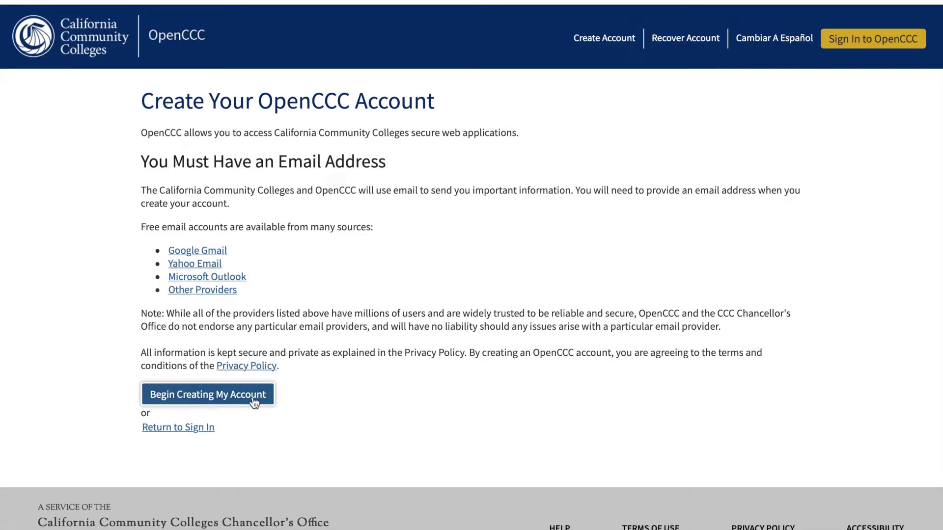
pyautogui.click(255, 398)
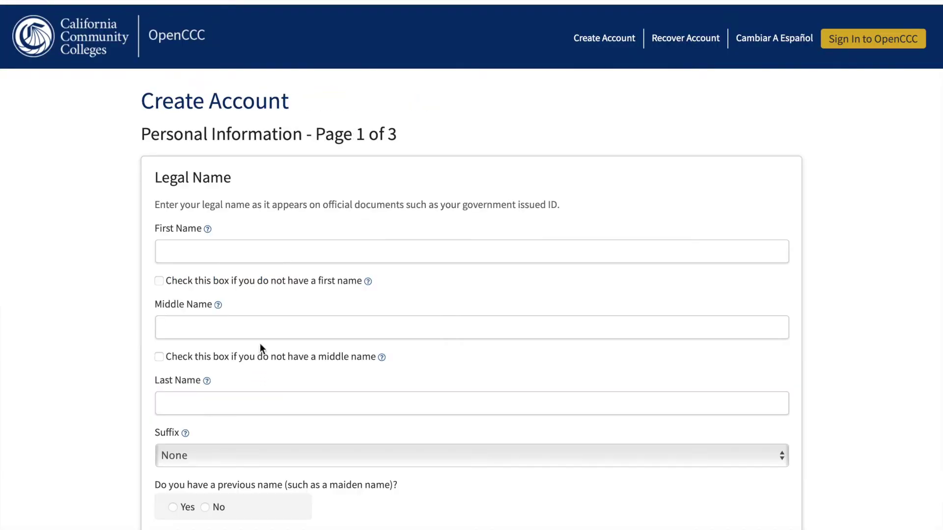
pyautogui.click(263, 257)
pyautogui.click(211, 403)
# Answer No to both the previous-name and preferred-name questions, then review the form.
pyautogui.scroll(-5, 246, 270)
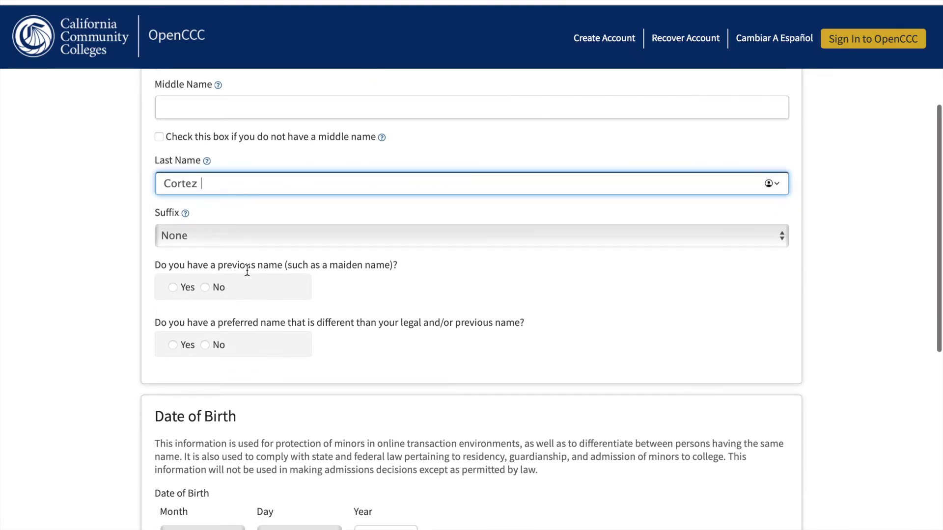
pyautogui.click(210, 287)
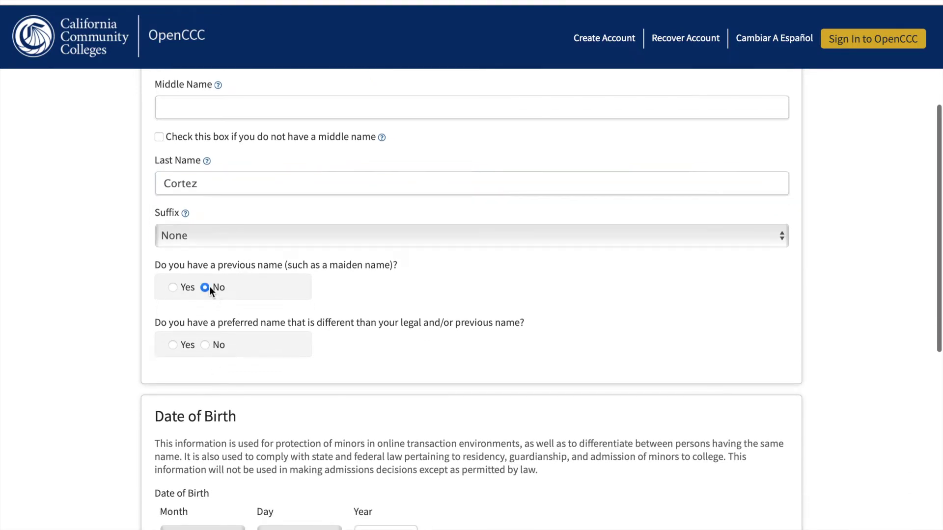
pyautogui.click(206, 345)
pyautogui.scroll(-5, 211, 338)
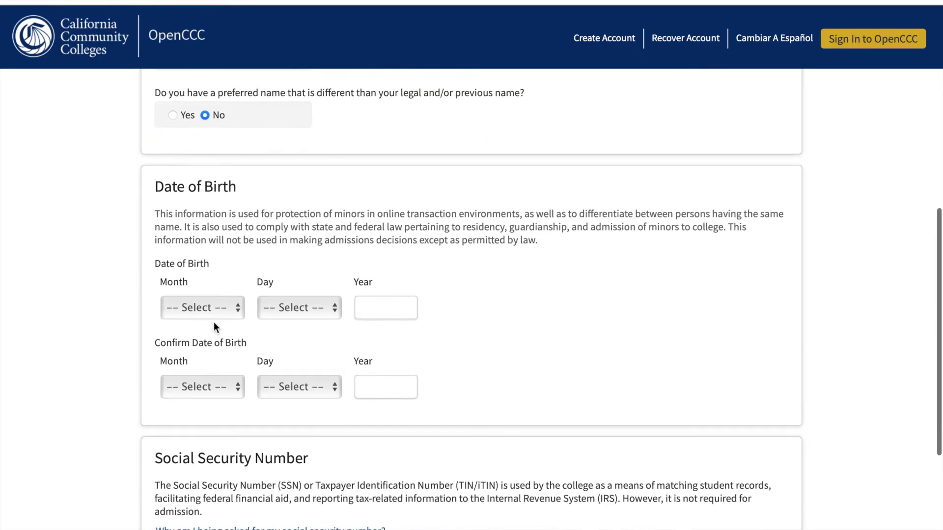
pyautogui.scroll(-5, 374, 418)
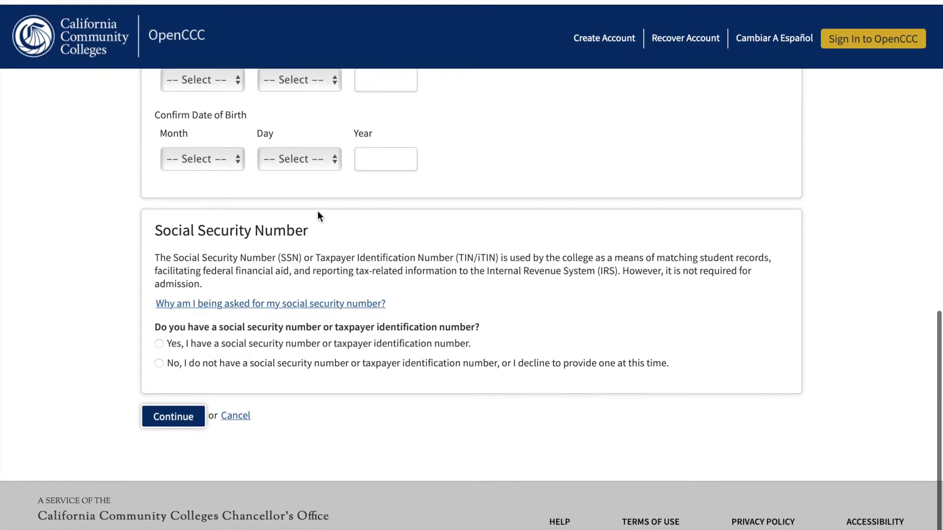
pyautogui.scroll(10, 417, 243)
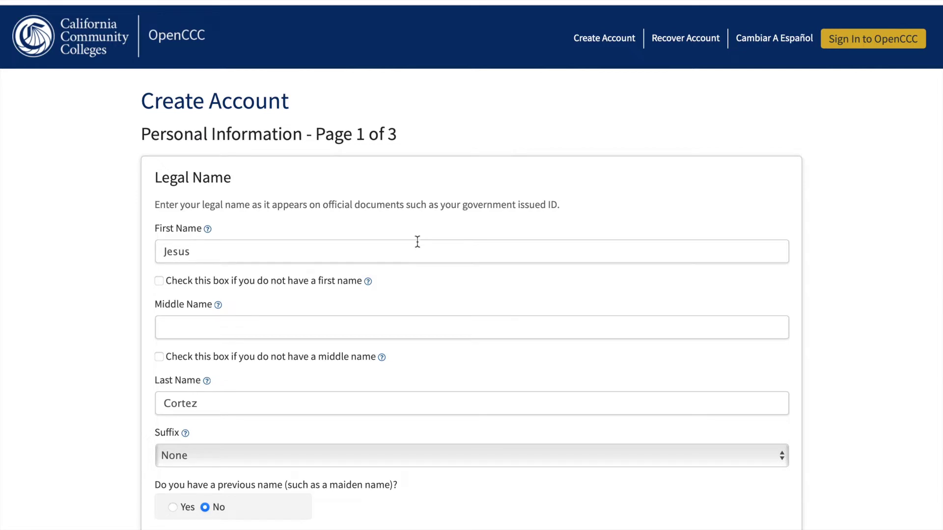
pyautogui.scroll(-3, 344, 202)
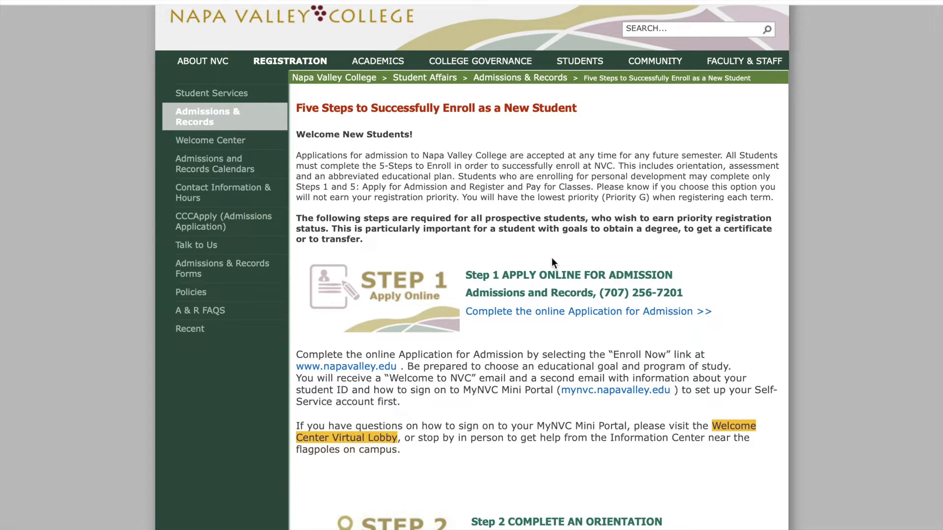
# Open the online orientation session page and launch Canvas from its access instructions.
pyautogui.scroll(-1, 552, 263)
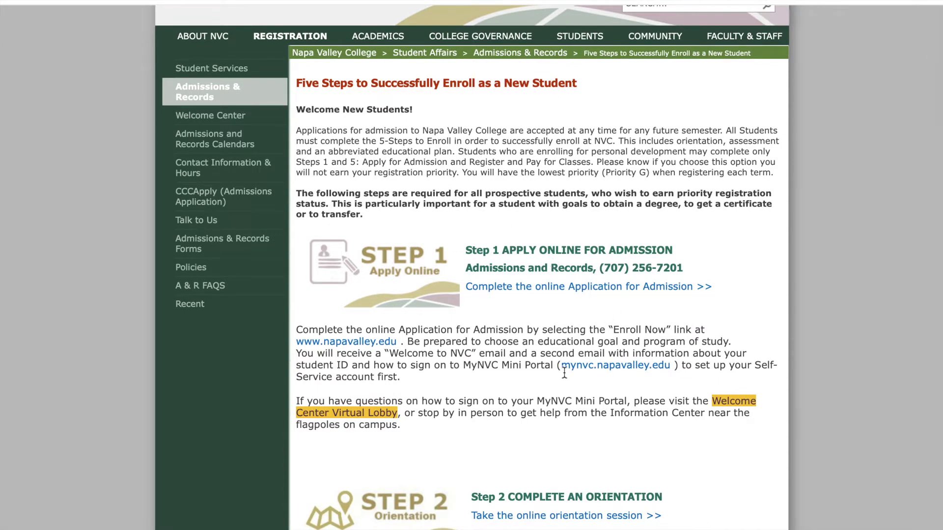
pyautogui.scroll(-5, 565, 373)
pyautogui.scroll(-3, 570, 376)
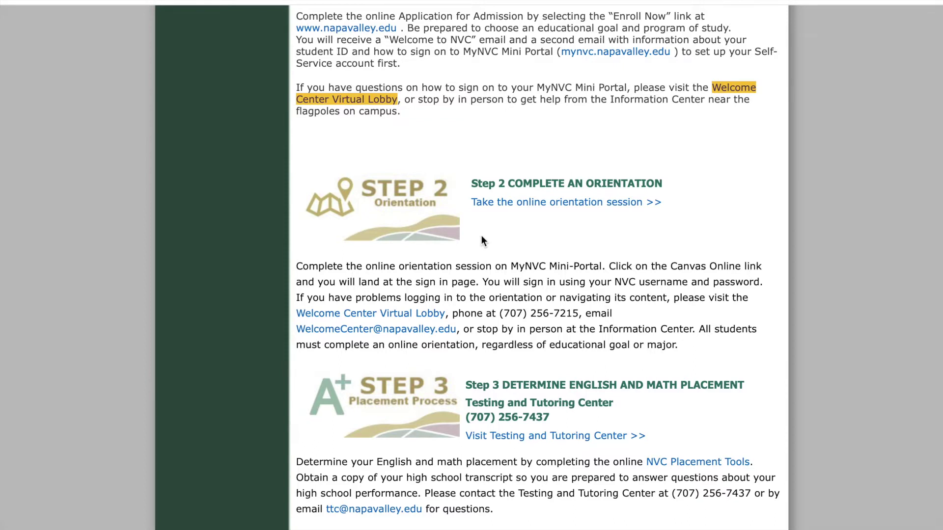
pyautogui.click(506, 210)
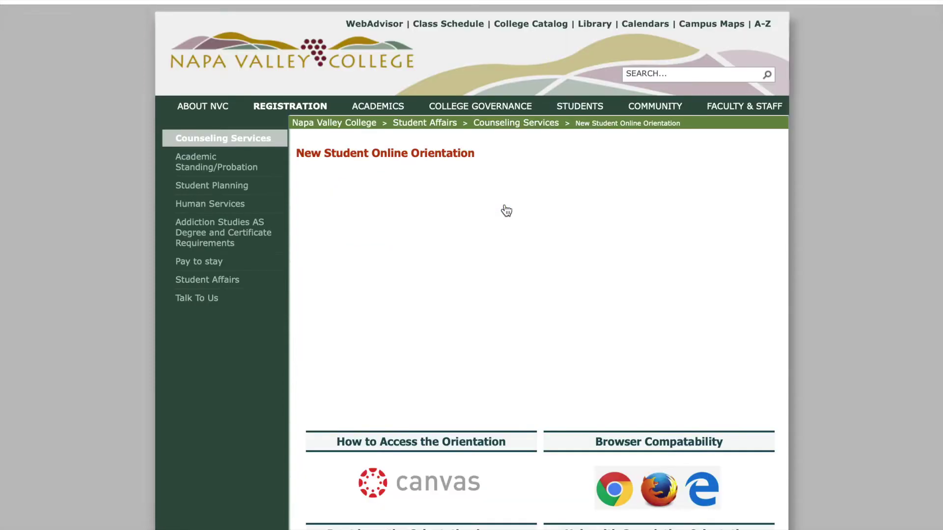
pyautogui.scroll(-4, 525, 246)
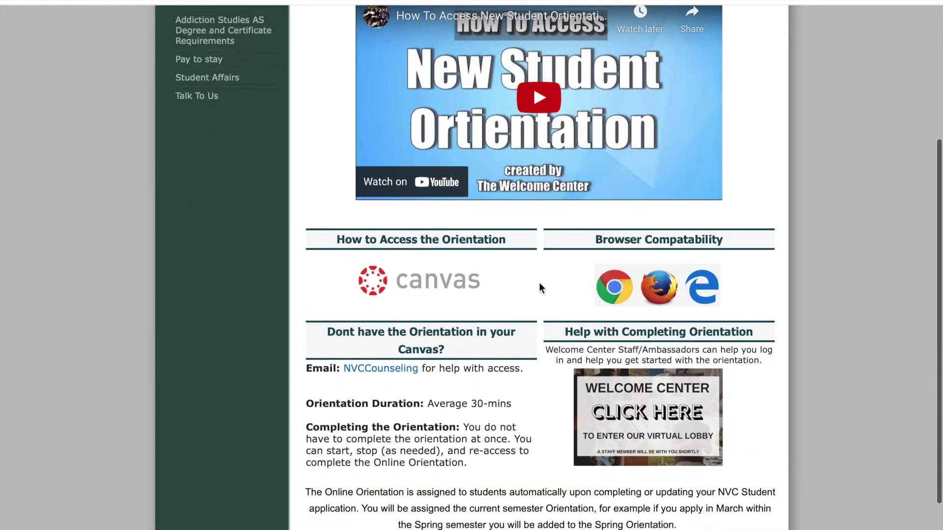
pyautogui.click(445, 277)
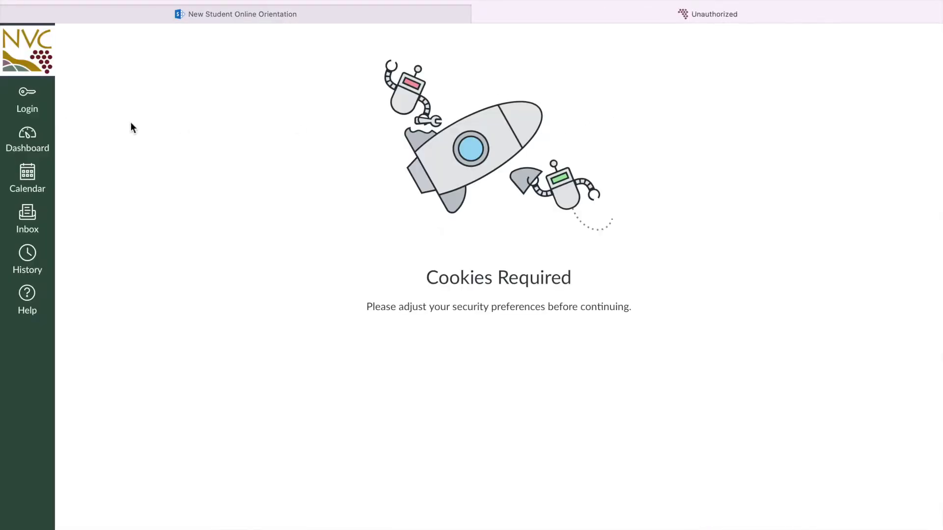
# Log in to the college's Canvas account to reach the Dashboard.
pyautogui.click(24, 92)
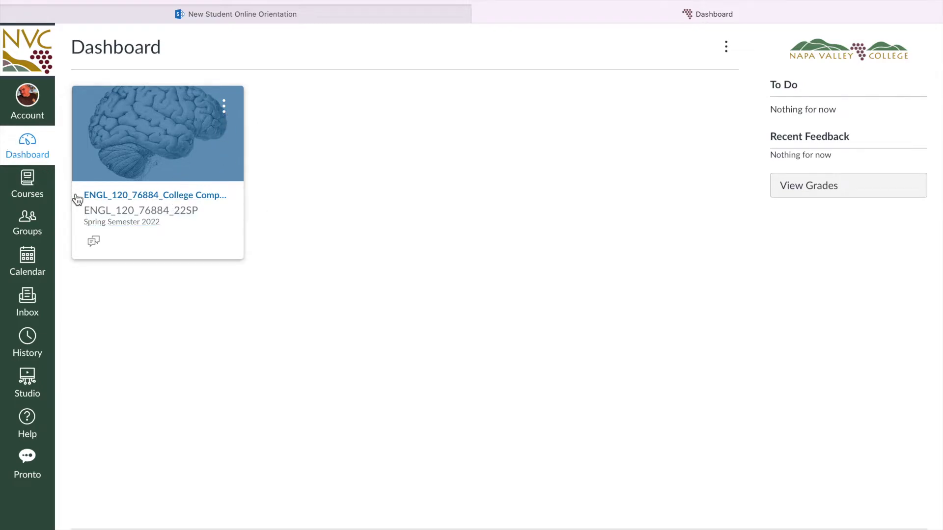
# Go to All Courses and open the NVC Online Orientation 19SP course.
pyautogui.click(34, 187)
pyautogui.press('Escape')
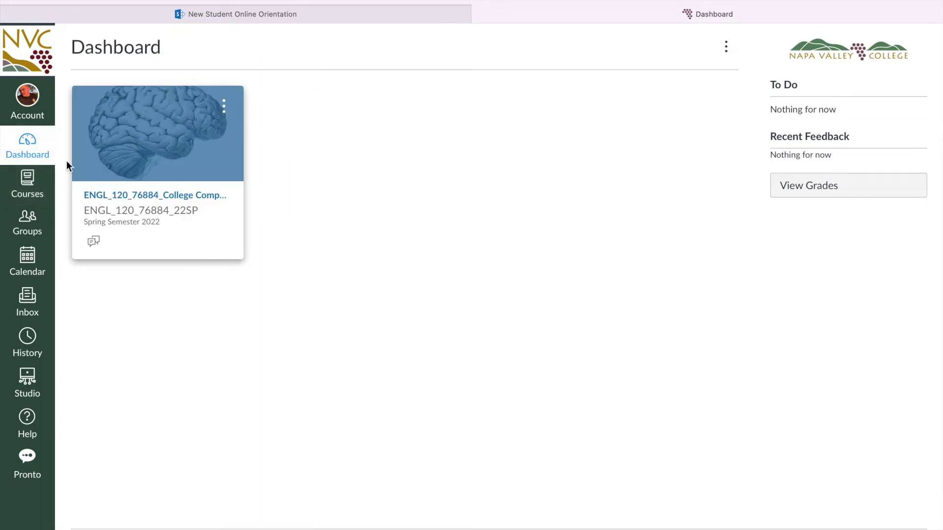
pyautogui.click(34, 185)
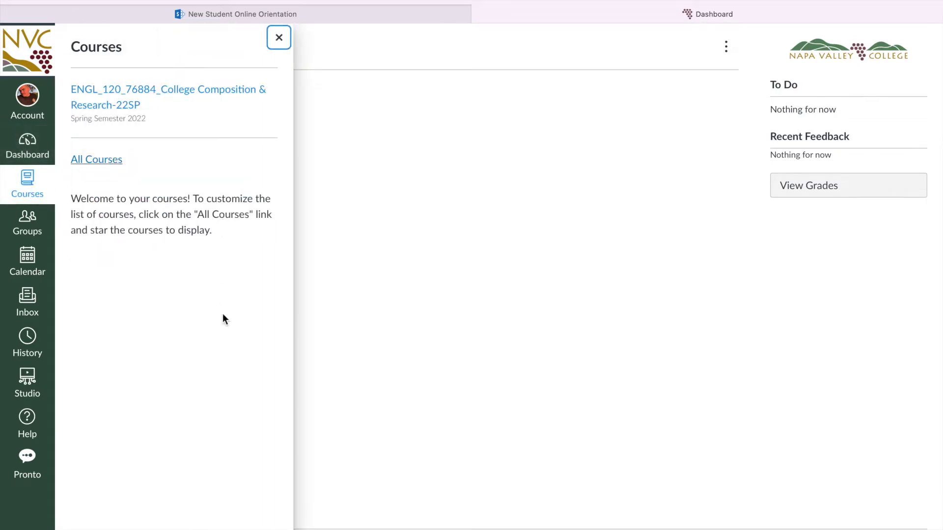
pyautogui.scroll(-15, 223, 315)
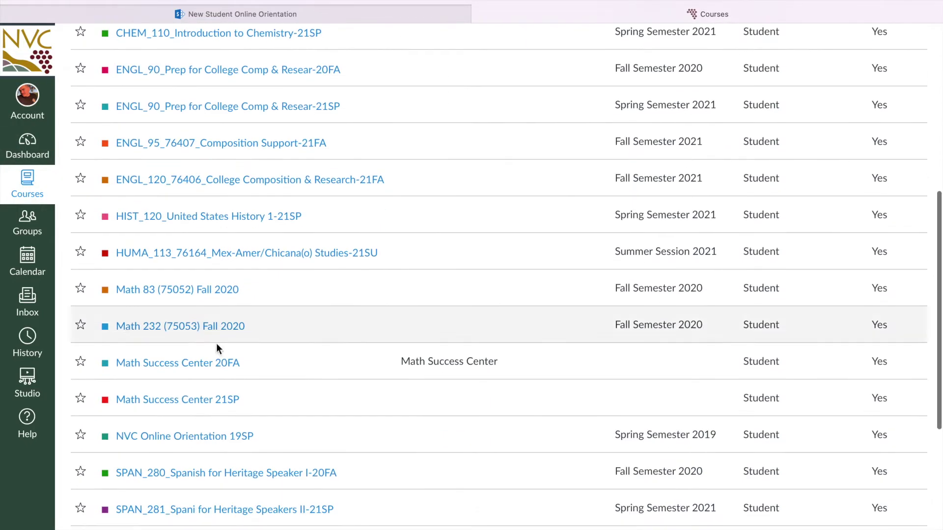
pyautogui.scroll(-3, 218, 348)
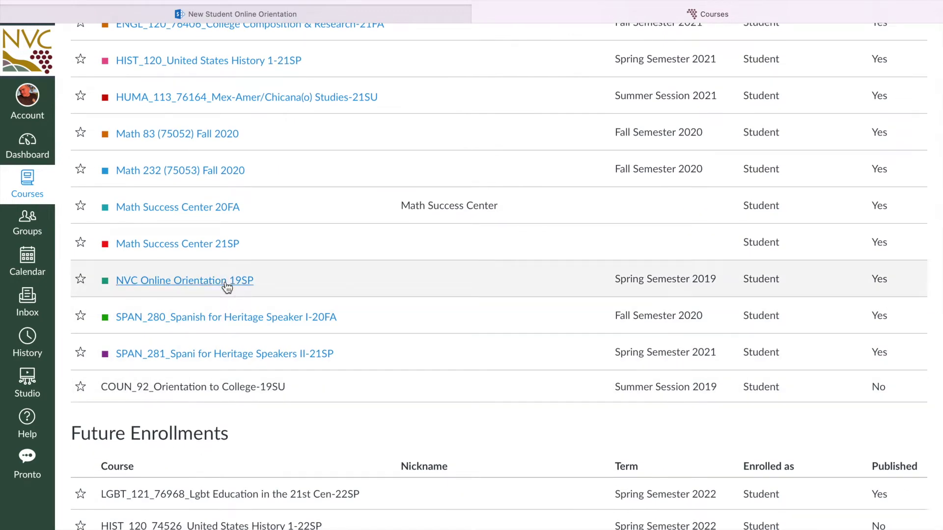
pyautogui.click(227, 285)
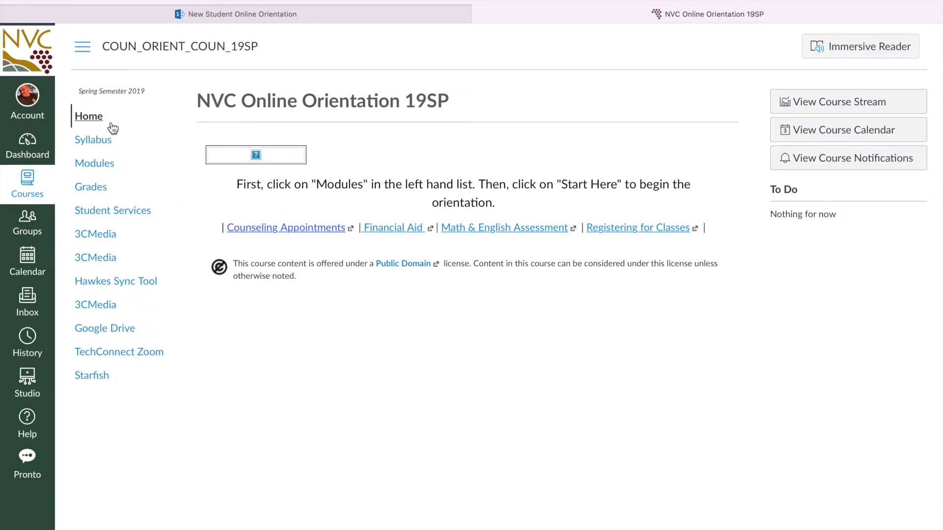
# Open the orientation course's Syllabus, scroll through it and return to the top.
pyautogui.click(85, 147)
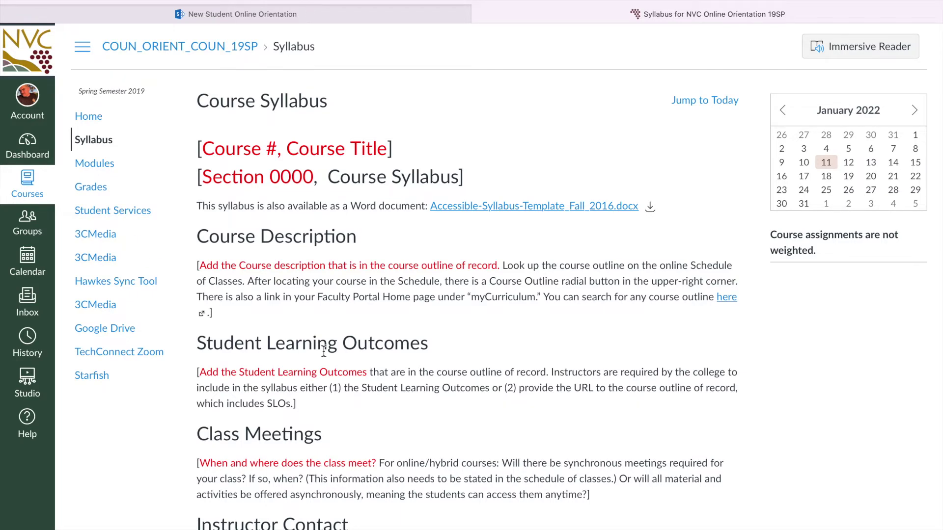
pyautogui.scroll(-20, 396, 406)
pyautogui.scroll(-20, 395, 404)
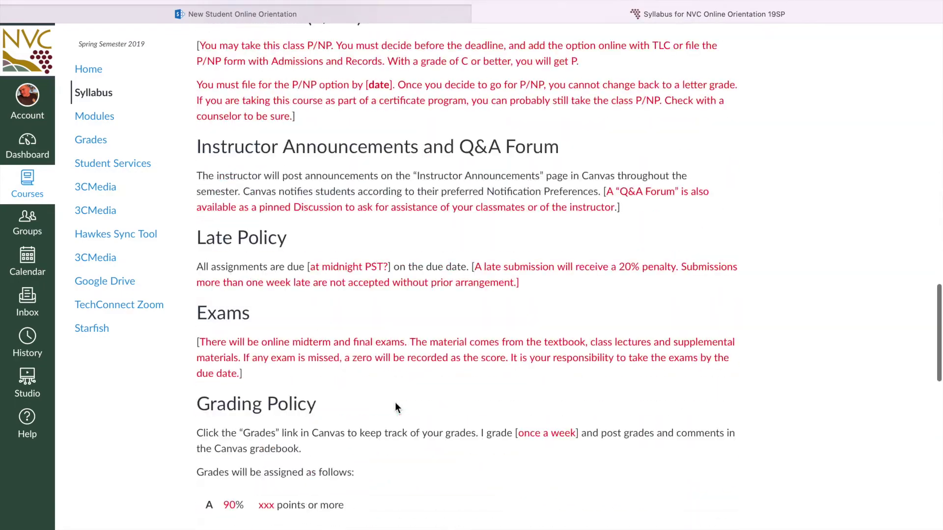
pyautogui.scroll(15, 395, 404)
pyautogui.scroll(15, 396, 406)
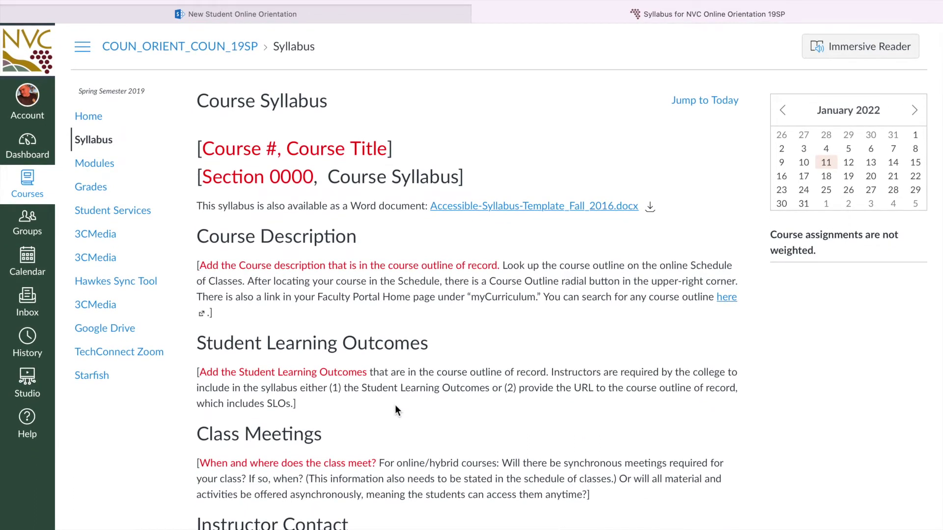
pyautogui.click(109, 169)
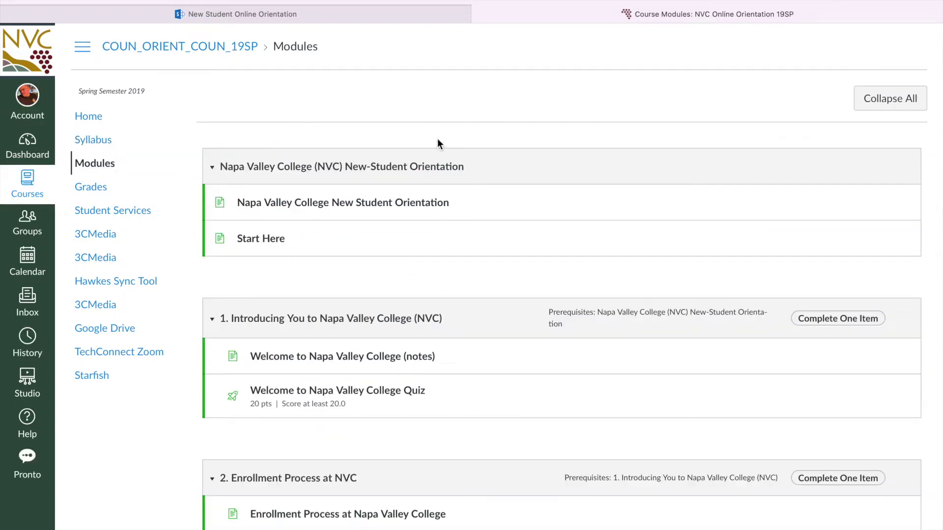
pyautogui.scroll(-1, 373, 319)
pyautogui.scroll(-3, 371, 325)
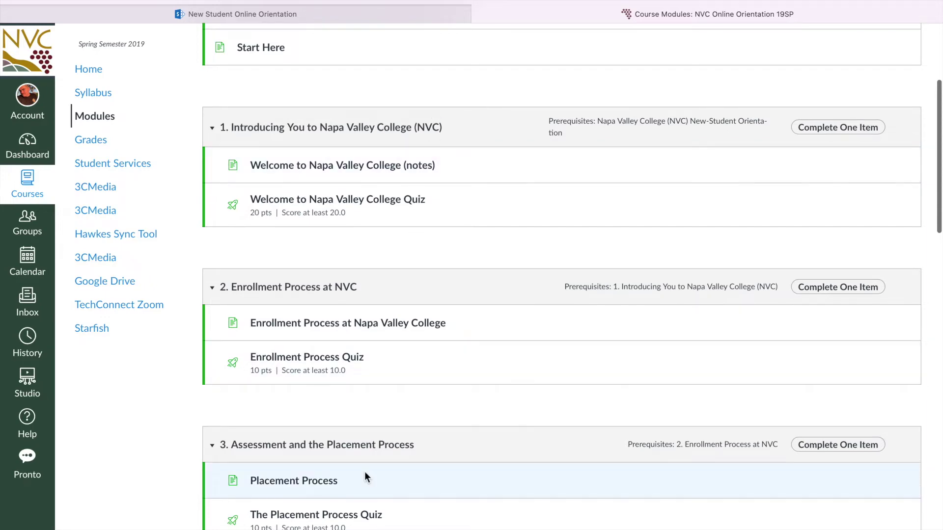
pyautogui.scroll(-14, 364, 474)
pyautogui.scroll(-8, 365, 474)
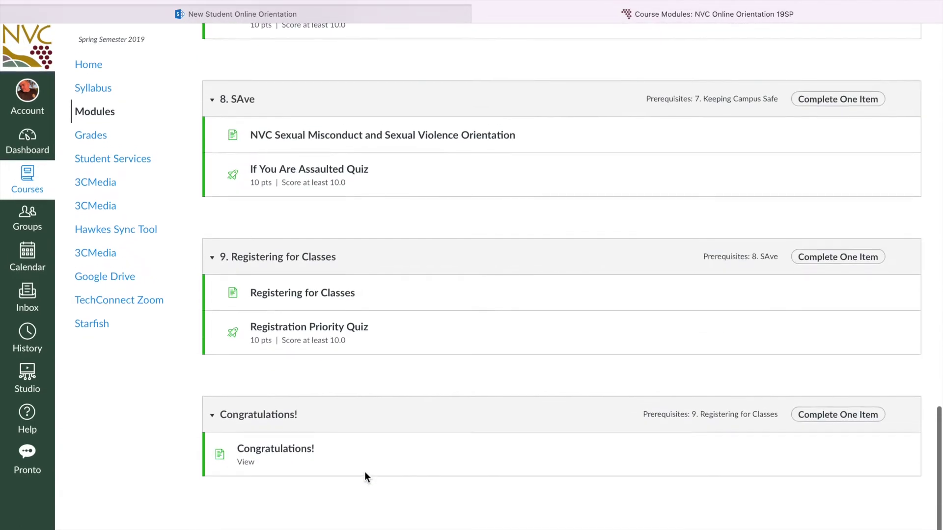
pyautogui.scroll(20, 365, 474)
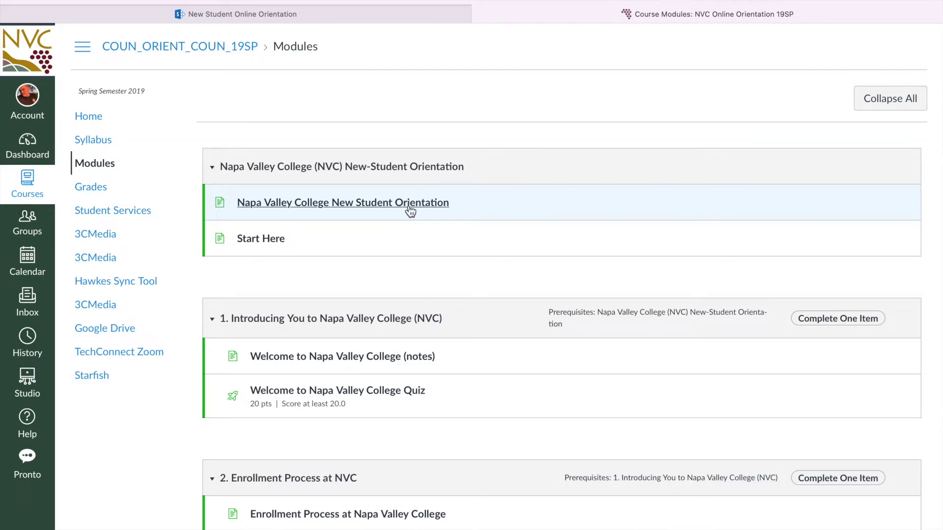
pyautogui.scroll(-10, 384, 446)
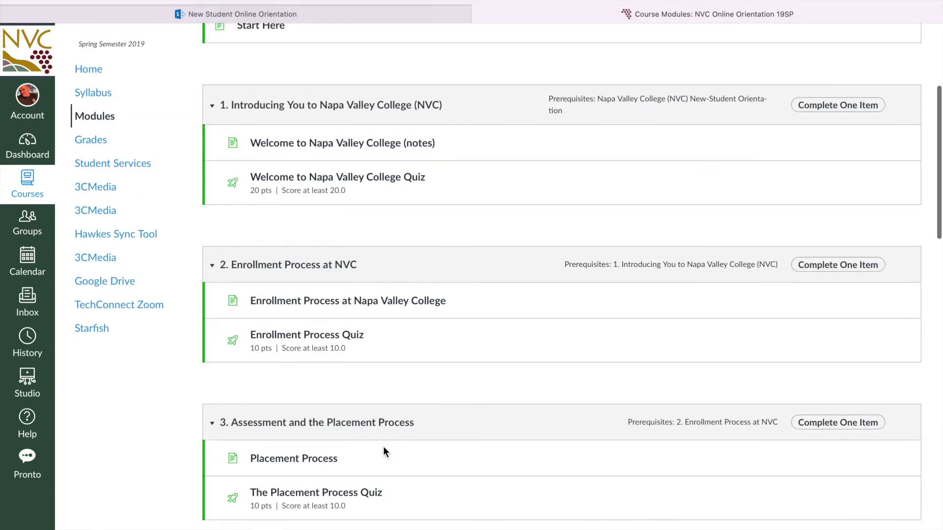
pyautogui.scroll(-6, 385, 448)
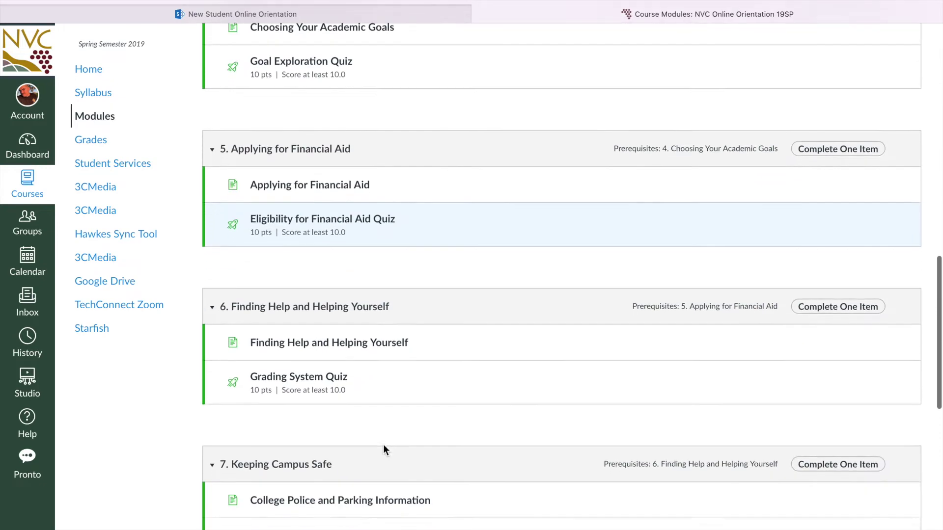
pyautogui.scroll(-5, 385, 448)
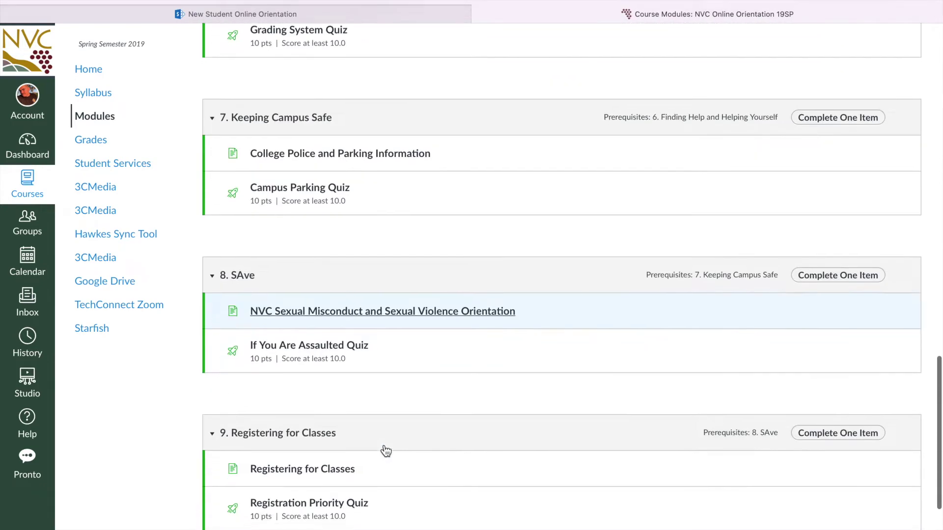
pyautogui.scroll(-2, 384, 450)
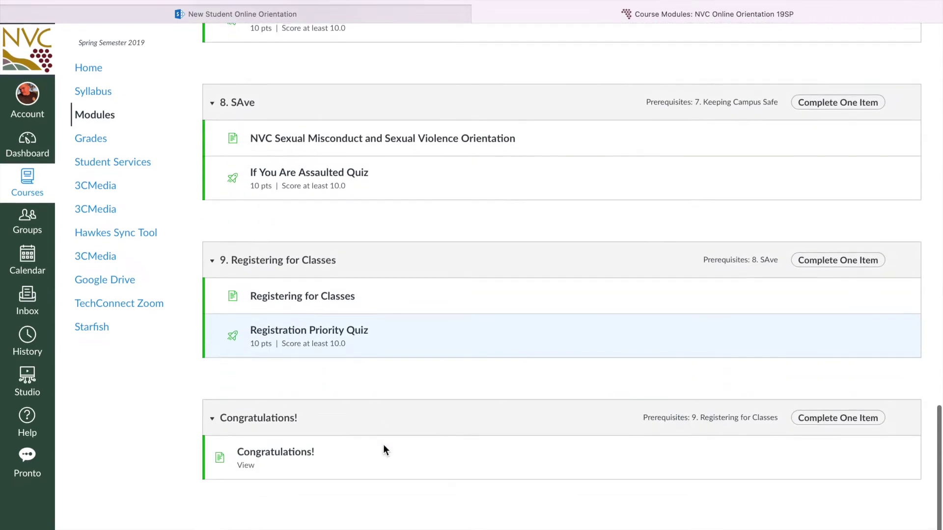
pyautogui.scroll(12, 384, 449)
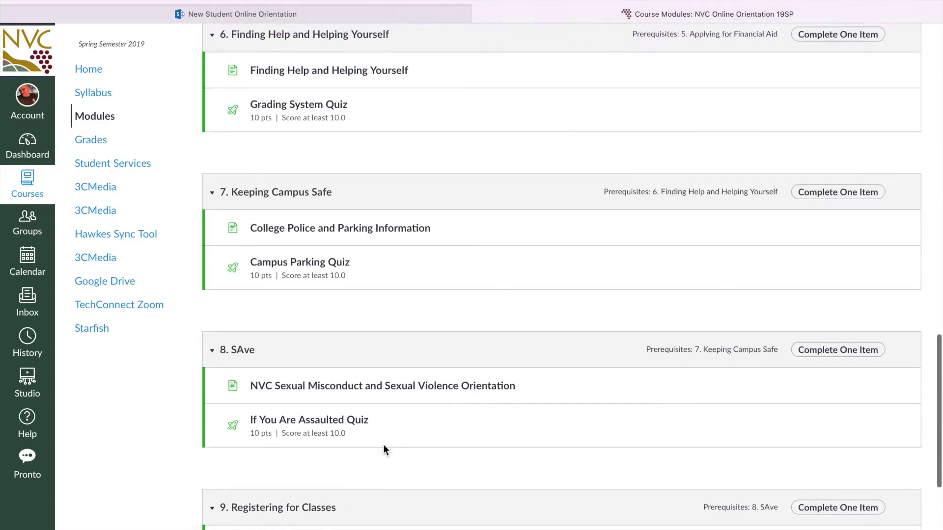
pyautogui.scroll(10, 384, 449)
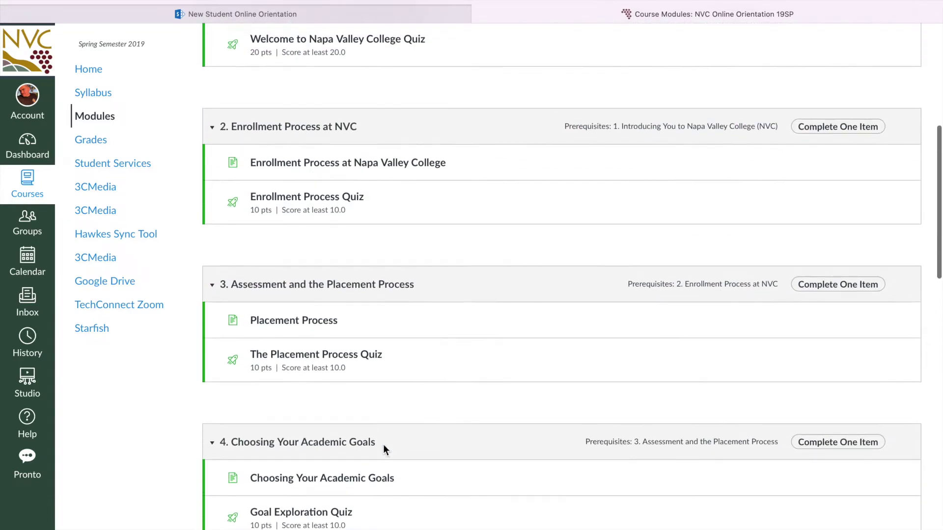
pyautogui.scroll(-5, 384, 450)
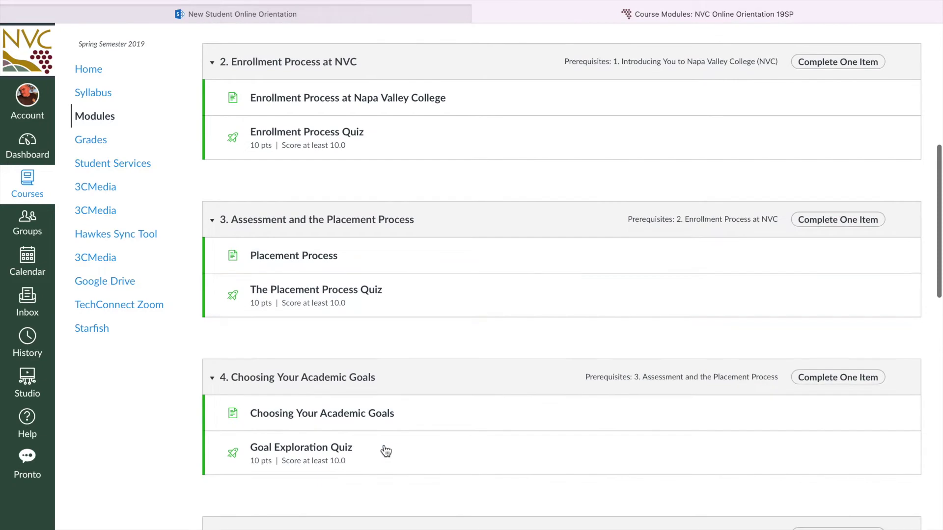
pyautogui.scroll(-2, 490, 296)
pyautogui.scroll(-3, 490, 299)
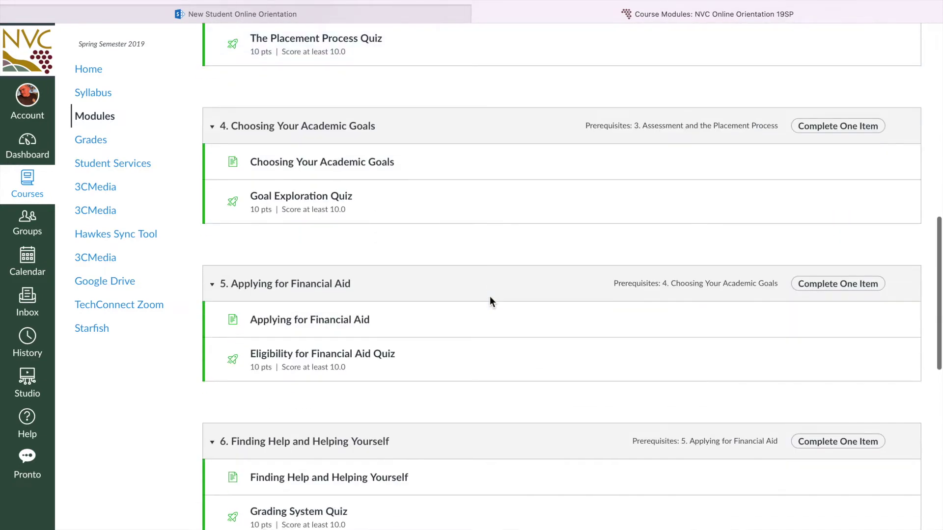
pyautogui.scroll(-5, 490, 299)
pyautogui.scroll(-2, 490, 297)
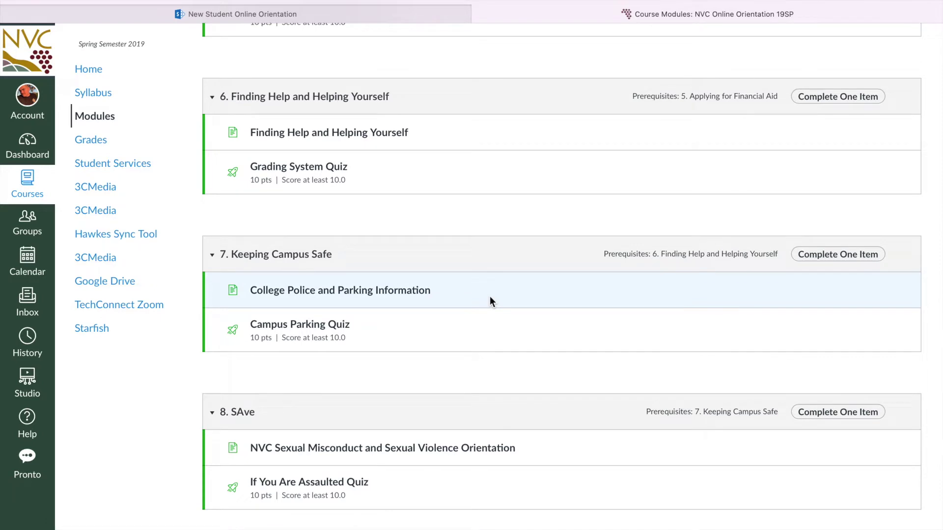
pyautogui.scroll(-1, 492, 301)
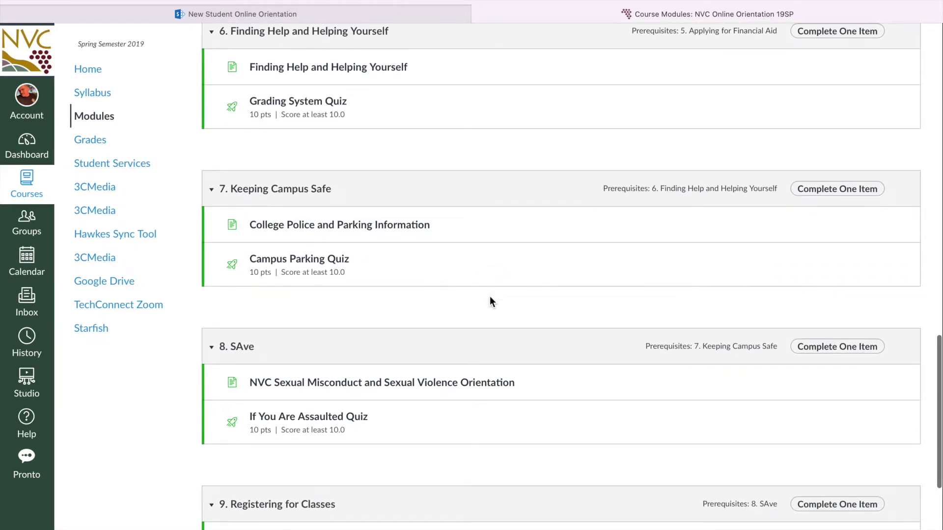
pyautogui.scroll(-1, 491, 299)
pyautogui.scroll(-3, 490, 301)
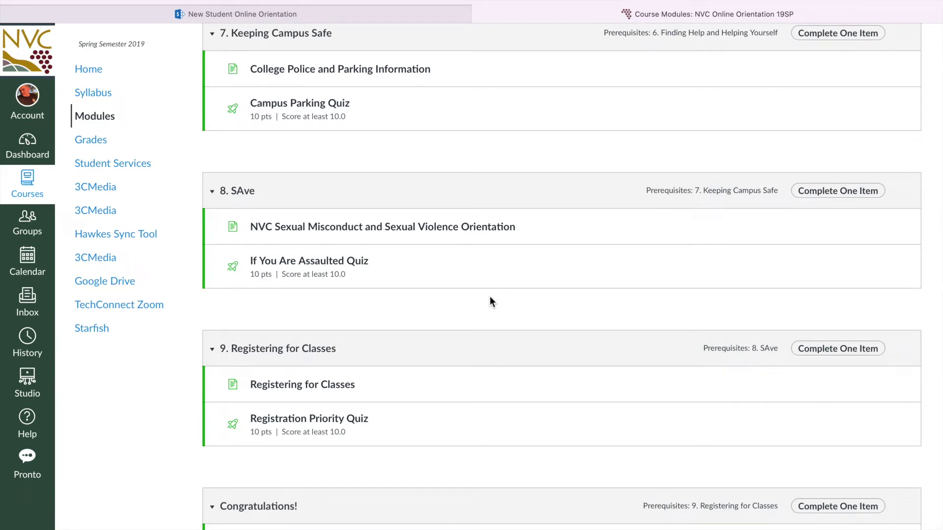
pyautogui.scroll(-2, 490, 298)
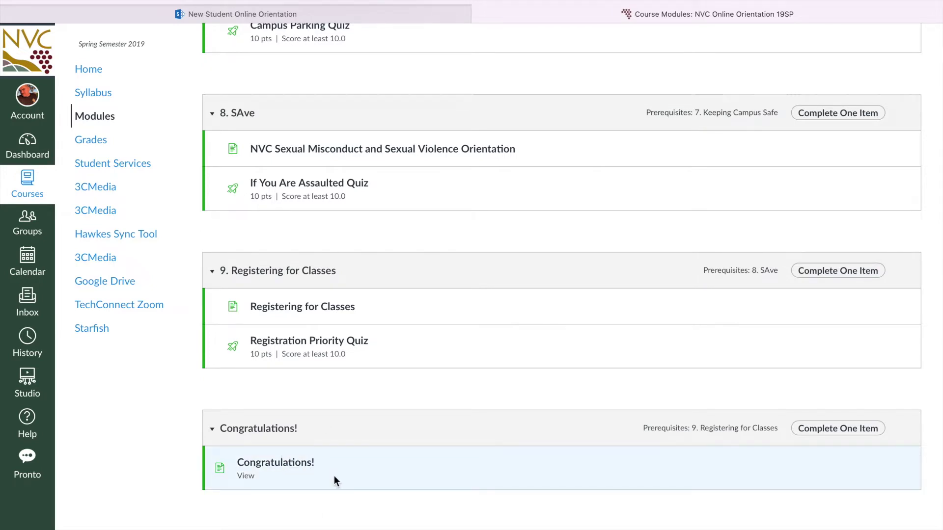
pyautogui.scroll(20, 514, 368)
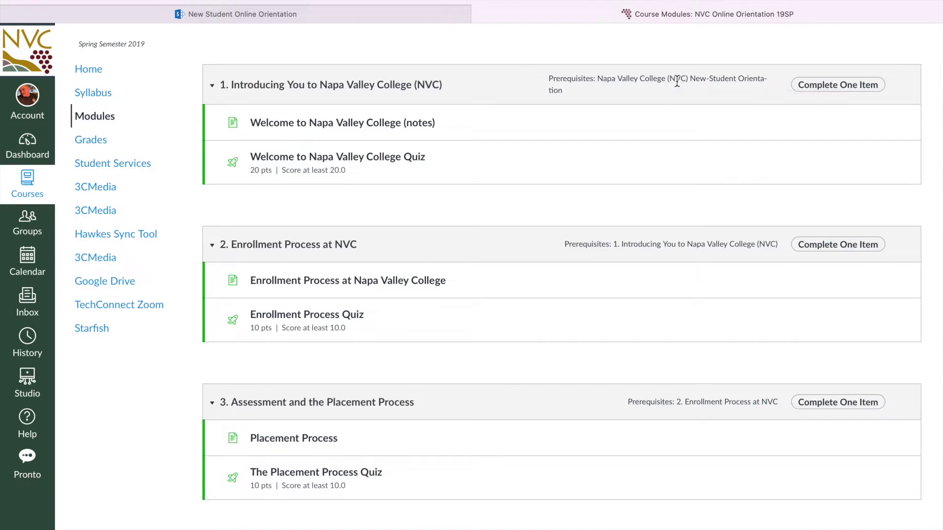
# Scroll through all the orientation modules, then go to the course Grades.
pyautogui.scroll(1, 677, 80)
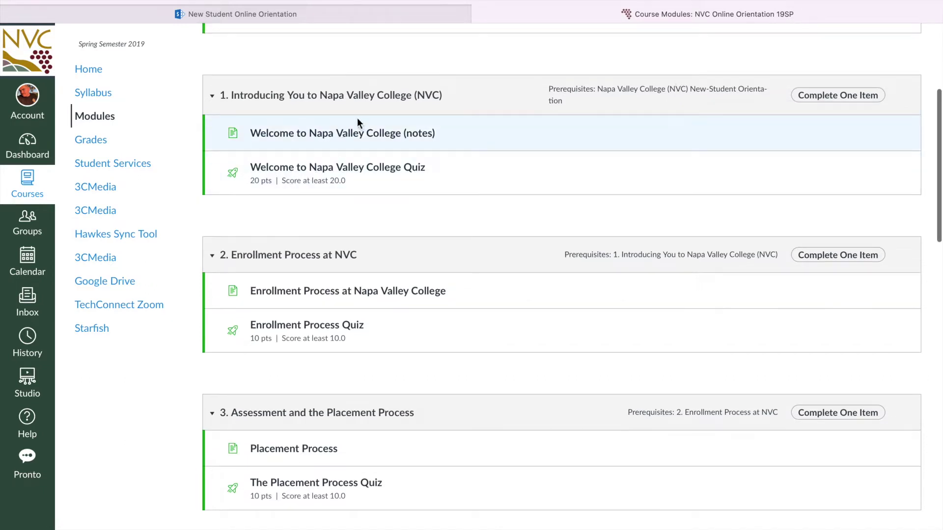
pyautogui.scroll(1, 393, 122)
pyautogui.scroll(5, 393, 122)
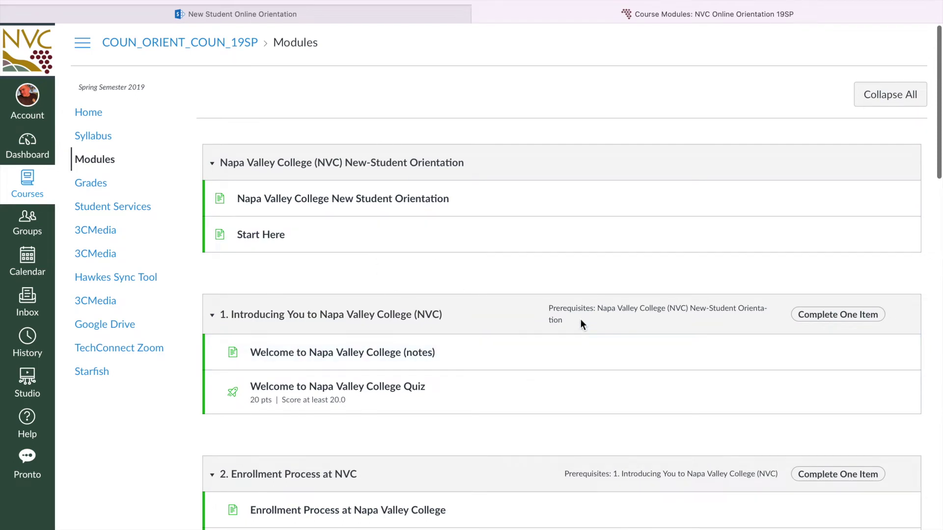
pyautogui.scroll(-2, 590, 323)
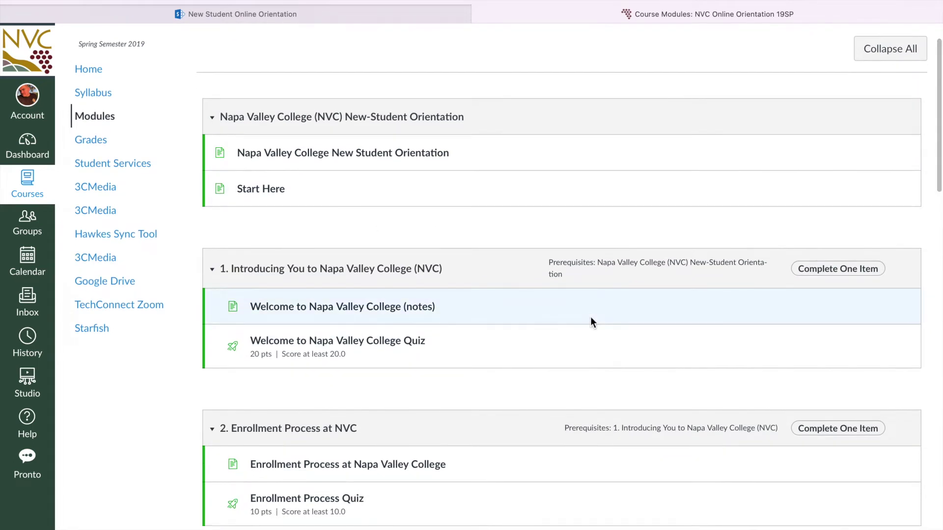
pyautogui.scroll(-2, 591, 320)
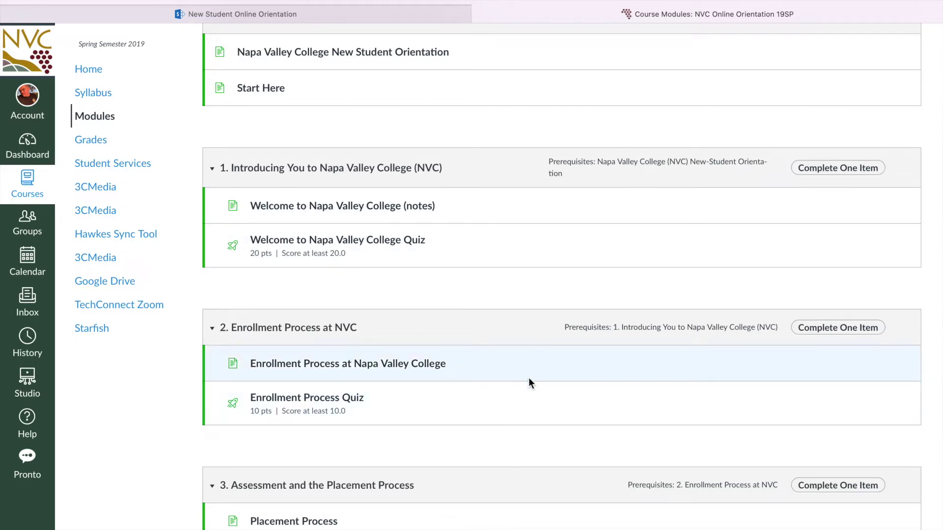
pyautogui.scroll(-20, 530, 379)
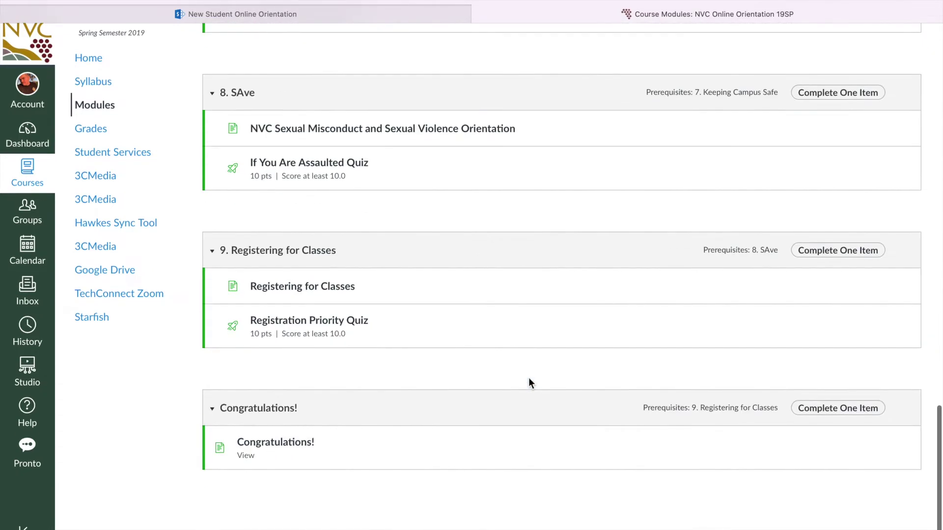
pyautogui.scroll(10, 105, 243)
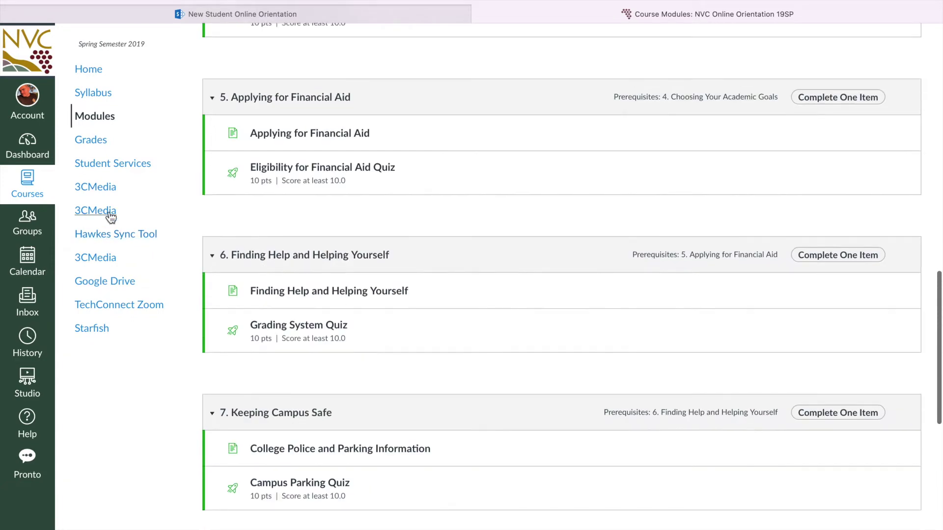
pyautogui.click(87, 137)
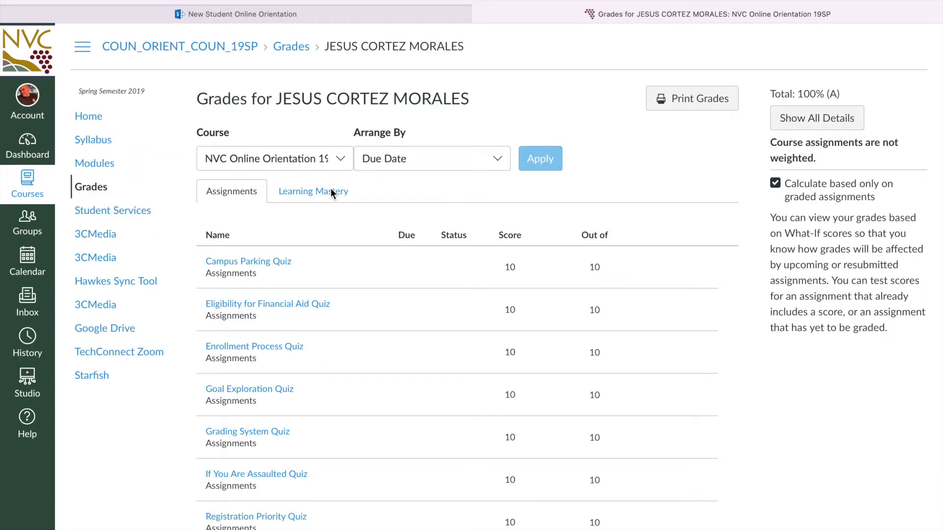
# Check each quiz's full score and the 100.00 / 100.00 total on the Grades page.
pyautogui.scroll(-5, 429, 445)
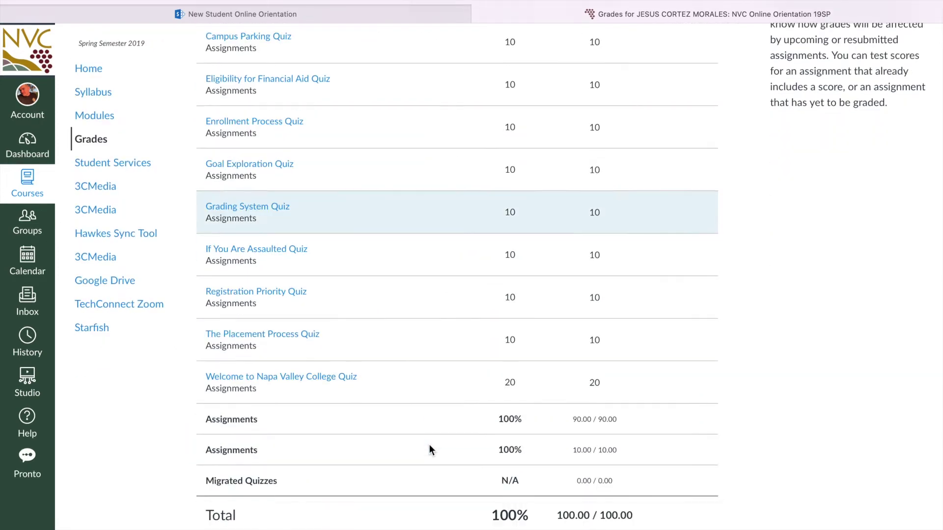
pyautogui.scroll(5, 429, 447)
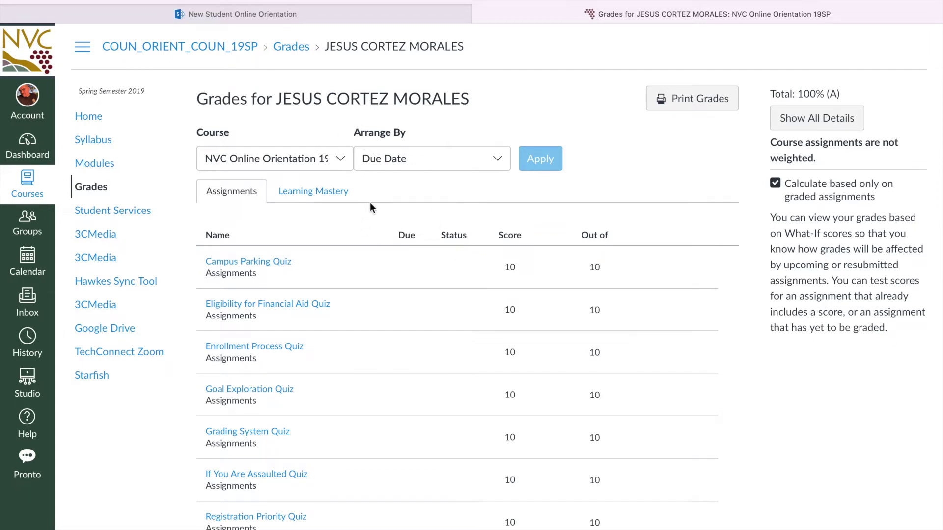
pyautogui.scroll(-5, 458, 287)
pyautogui.scroll(5, 458, 287)
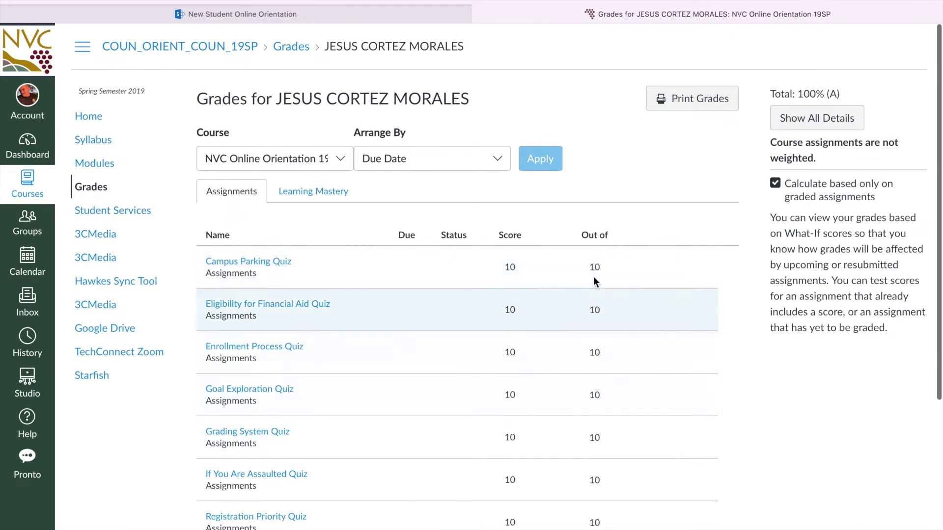
pyautogui.scroll(-5, 610, 344)
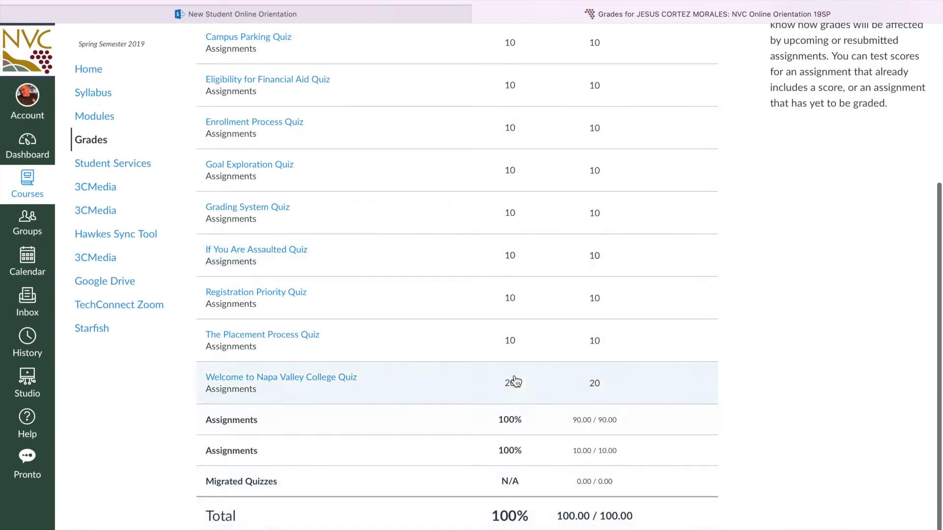
pyautogui.scroll(2, 487, 331)
pyautogui.scroll(3, 488, 330)
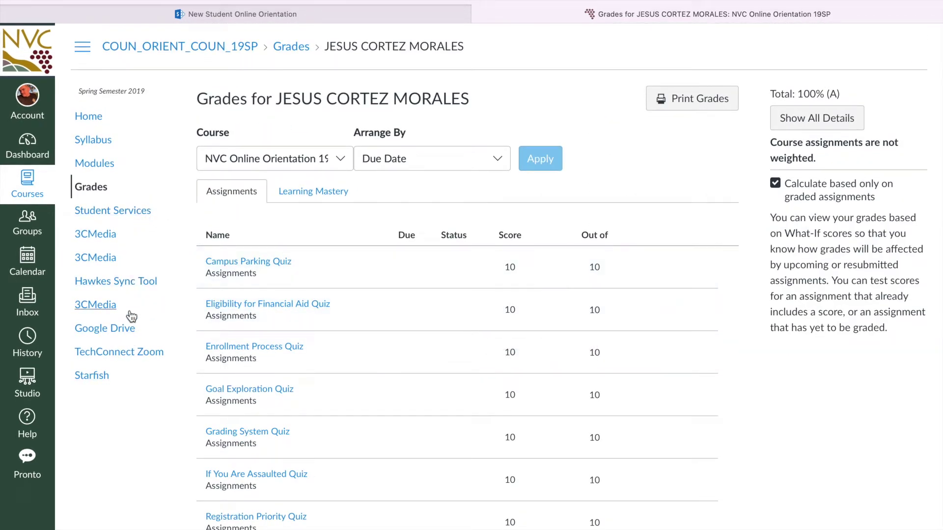
# View the TechConnect Zoom cookie notice, then go to the course's Starfish tool.
pyautogui.click(123, 352)
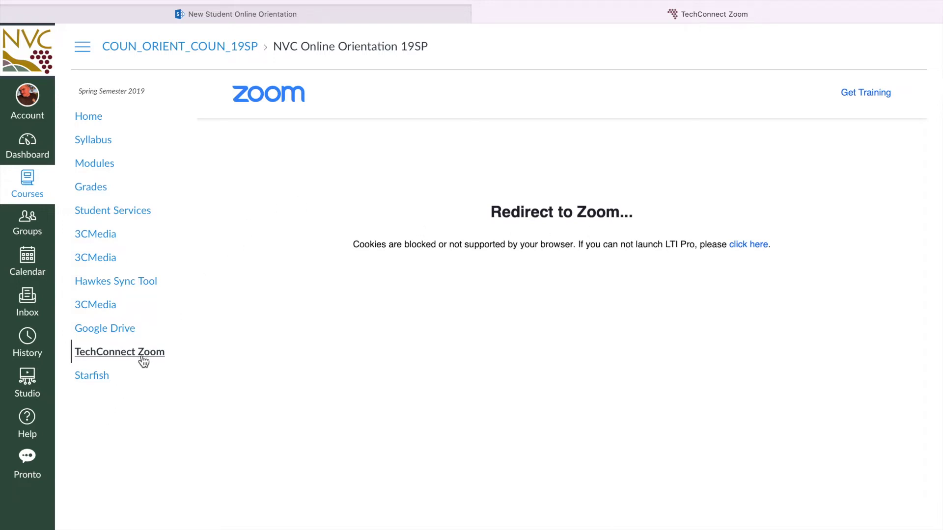
pyautogui.scroll(-1, 743, 248)
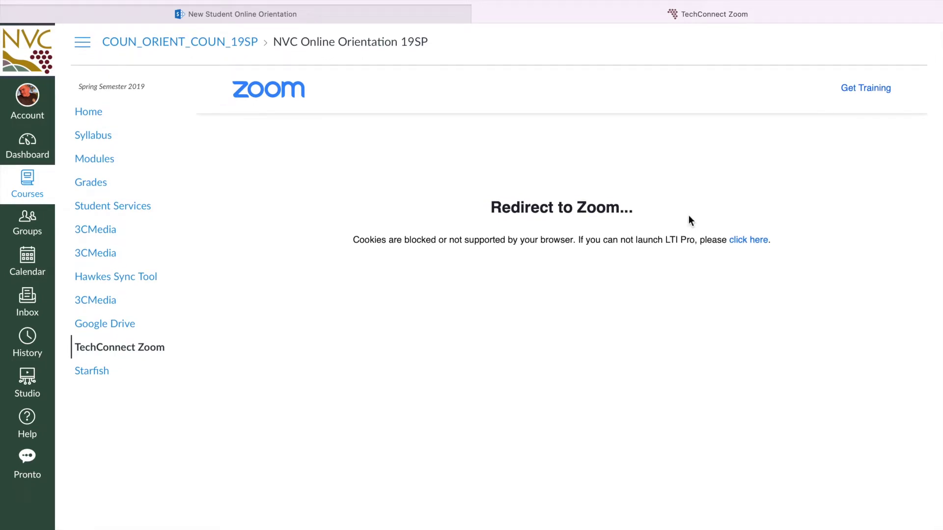
pyautogui.click(102, 376)
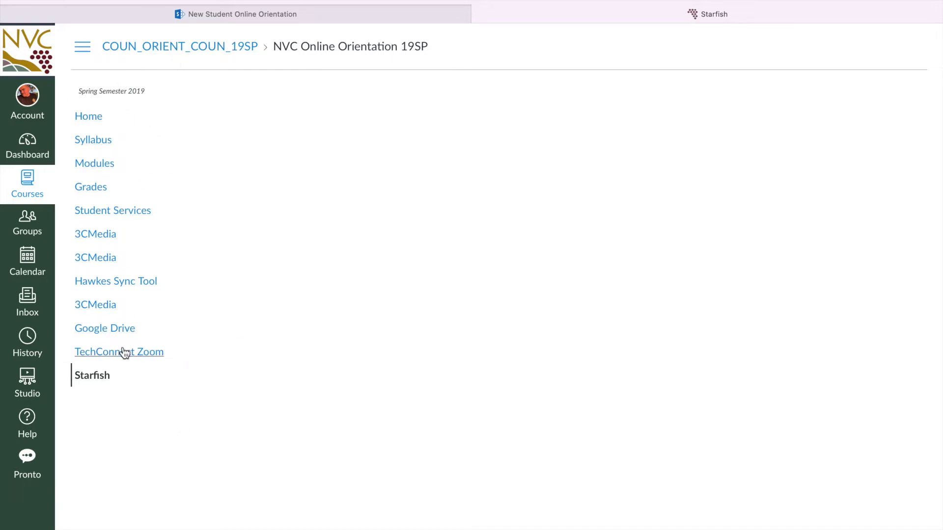
# Return from the empty Starfish page to the Canvas Dashboard.
pyautogui.click(35, 149)
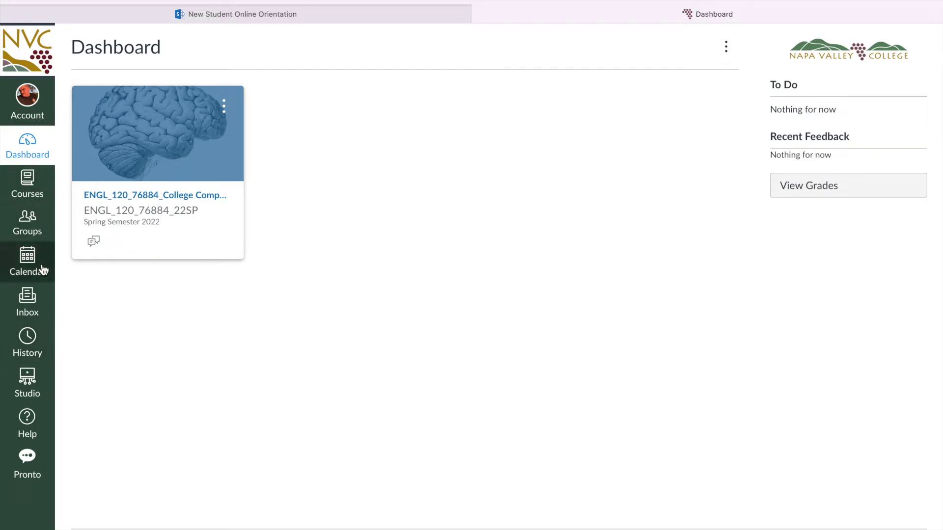
# Go from the Dashboard to the Canvas Calendar.
pyautogui.click(42, 267)
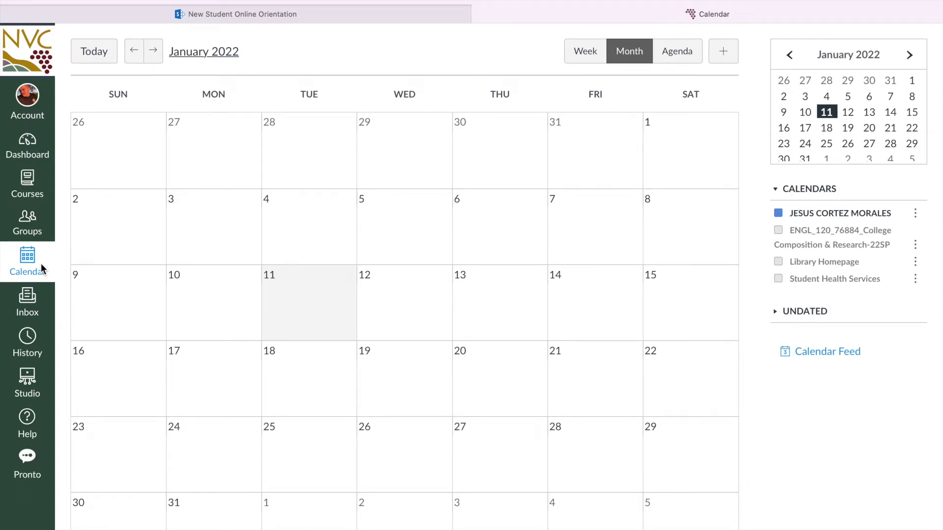
# Show the ENGL_120 course events on the January 2022 calendar, then go to Inbox.
pyautogui.click(779, 230)
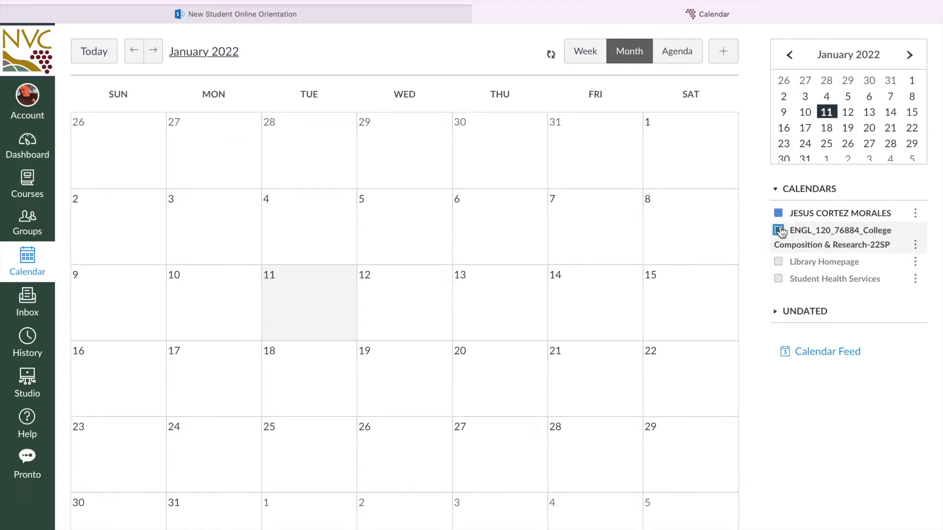
pyautogui.scroll(-2, 402, 444)
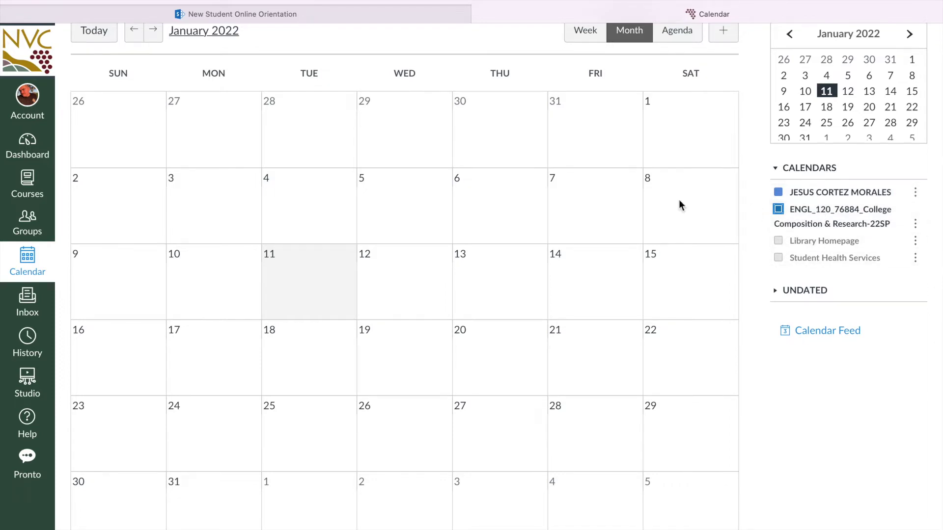
pyautogui.scroll(-1, 464, 327)
pyautogui.scroll(1, 466, 328)
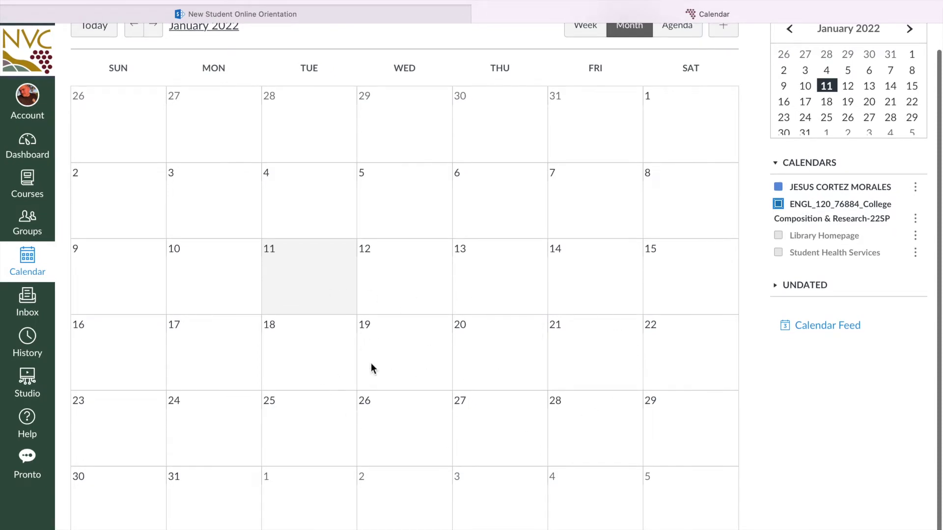
pyautogui.scroll(1, 430, 441)
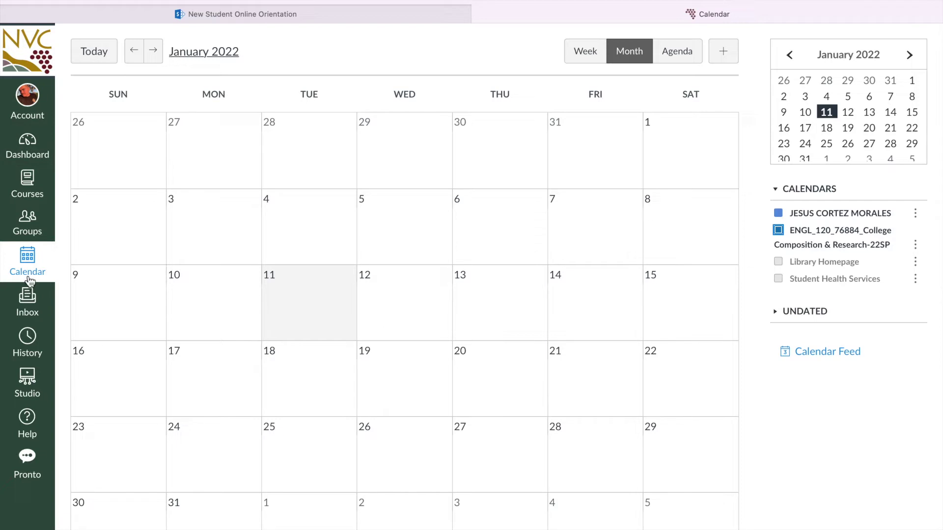
pyautogui.click(30, 311)
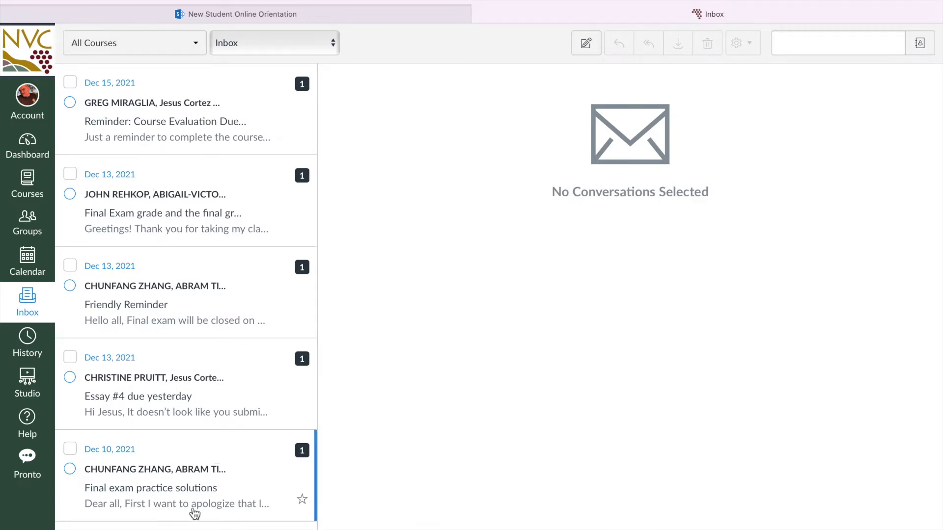
# Return from the Inbox conversations to the Canvas Dashboard.
pyautogui.click(27, 147)
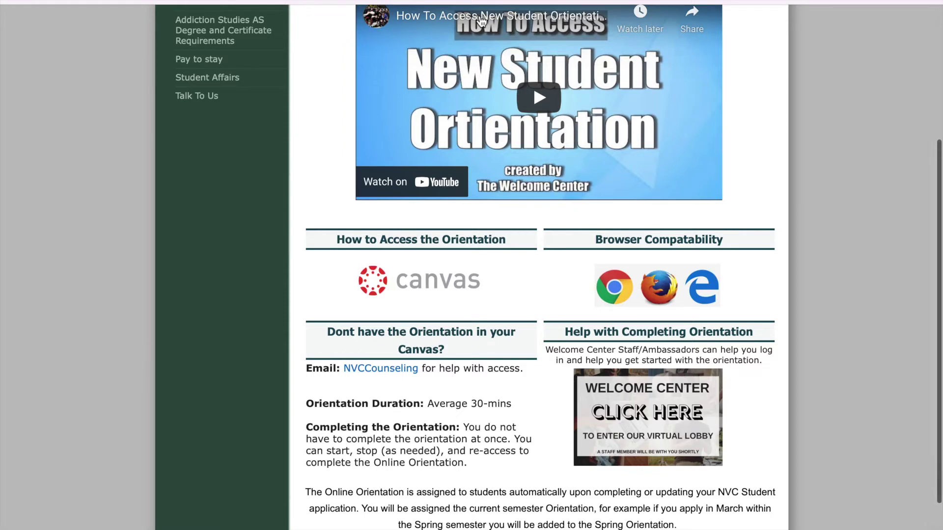
# Open the 5 Steps to Enroll page from the REGISTRATION menu.
pyautogui.scroll(5, 481, 21)
pyautogui.moveTo(378, 106)
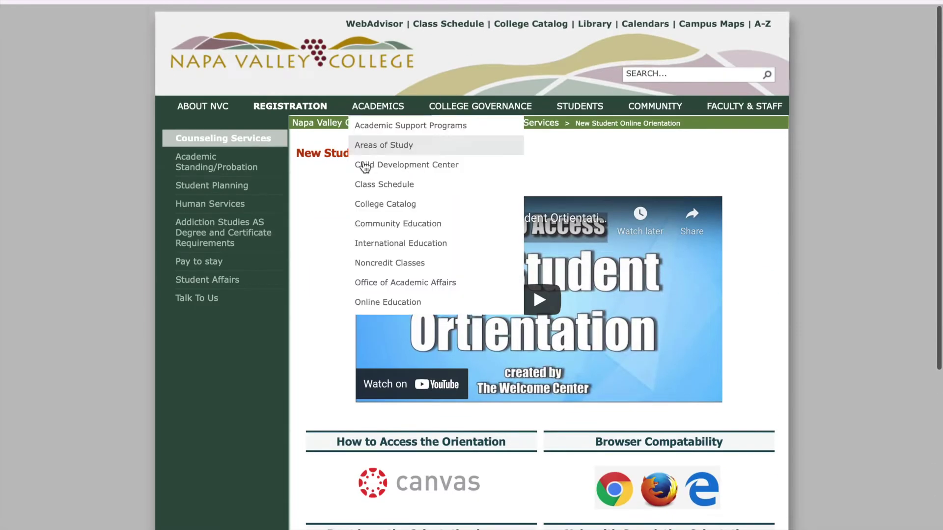
pyautogui.moveTo(282, 106)
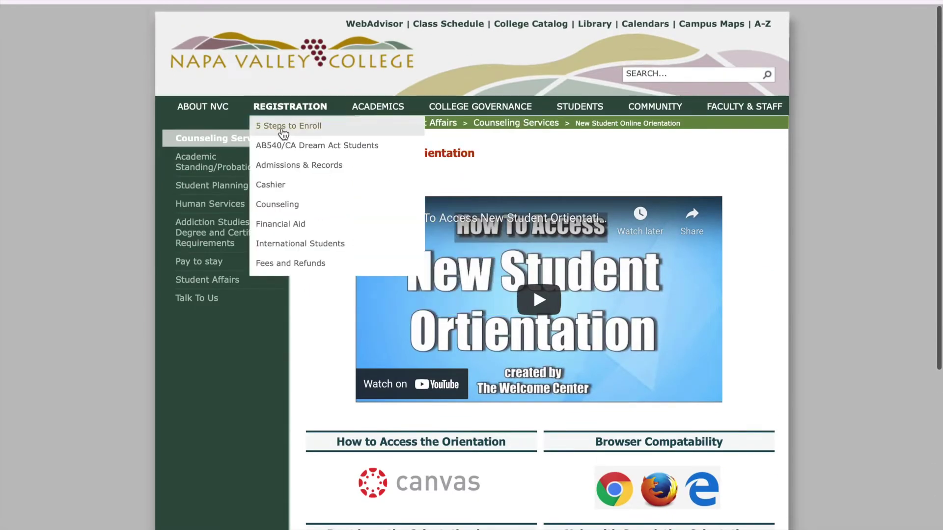
pyautogui.click(284, 129)
# Go from Step 3 to the Testing and Tutoring Center placement page.
pyautogui.scroll(-6, 636, 442)
pyautogui.scroll(-3, 636, 442)
pyautogui.scroll(-3, 645, 319)
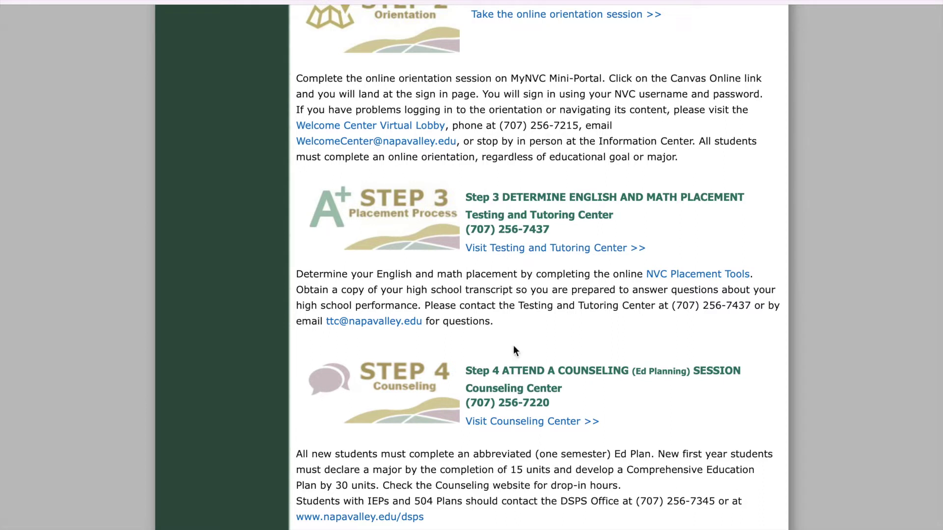
pyautogui.click(533, 251)
# Launch the English and Math Placement Tool in a new tab.
pyautogui.scroll(-3, 533, 255)
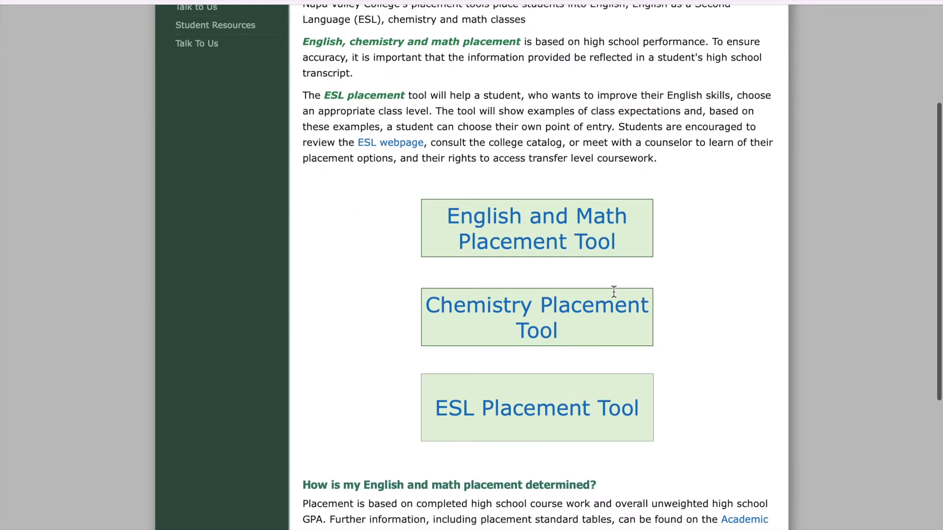
pyautogui.click(578, 238)
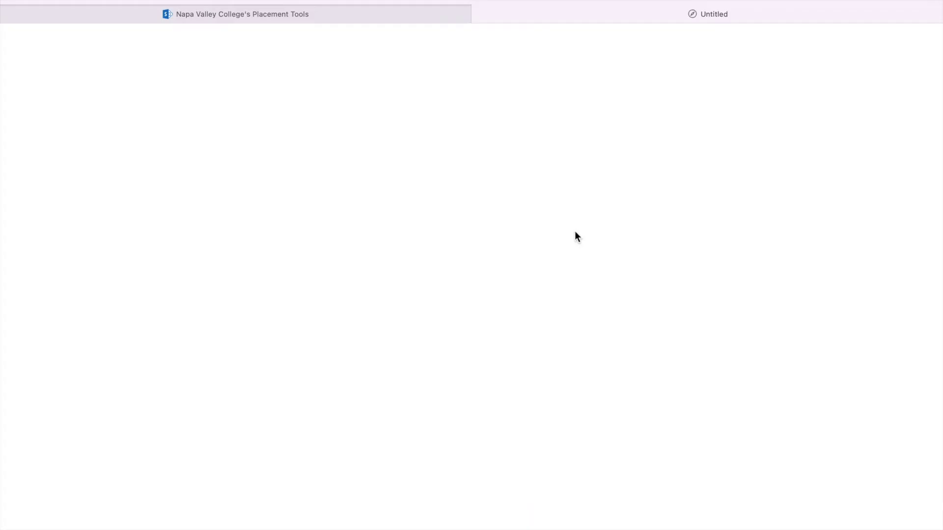
pyautogui.scroll(-2, 540, 309)
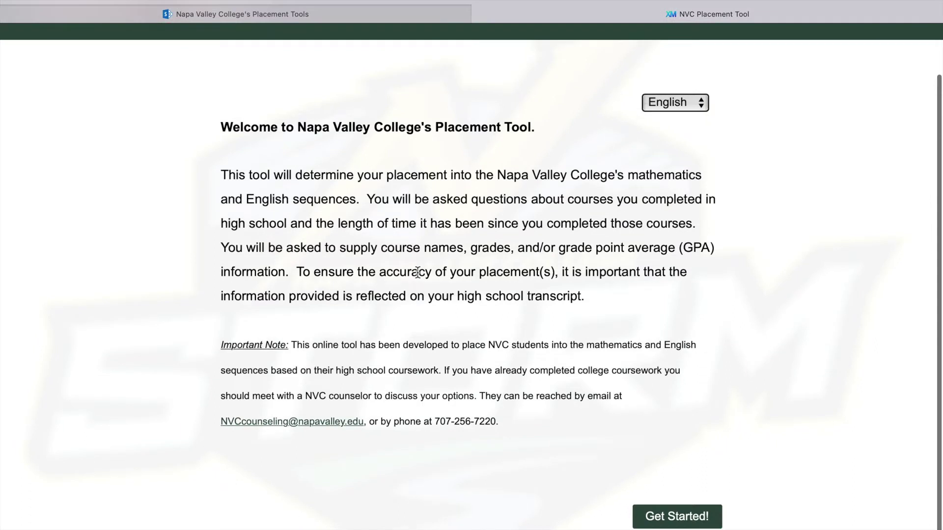
# Answer as a current NVC student seeking math and English placement, graduated within 10 years.
pyautogui.click(669, 526)
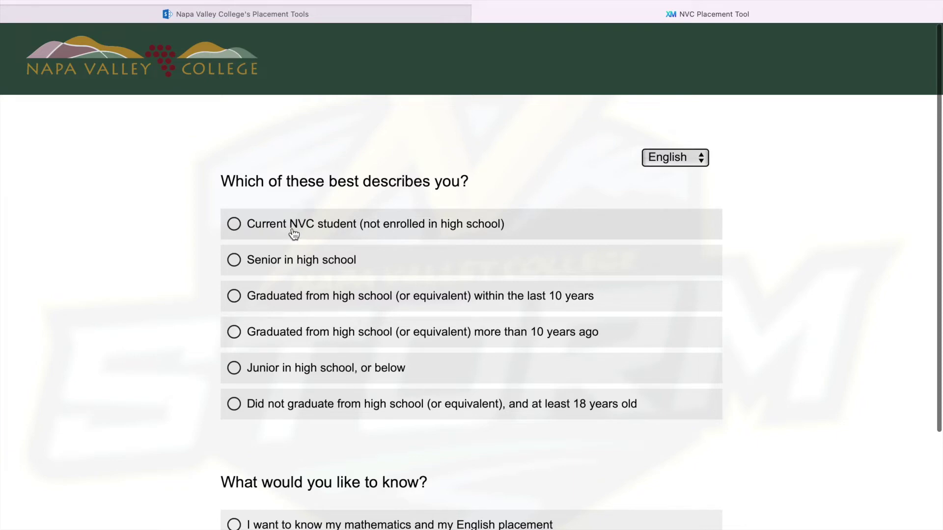
pyautogui.click(313, 259)
pyautogui.scroll(-4, 315, 260)
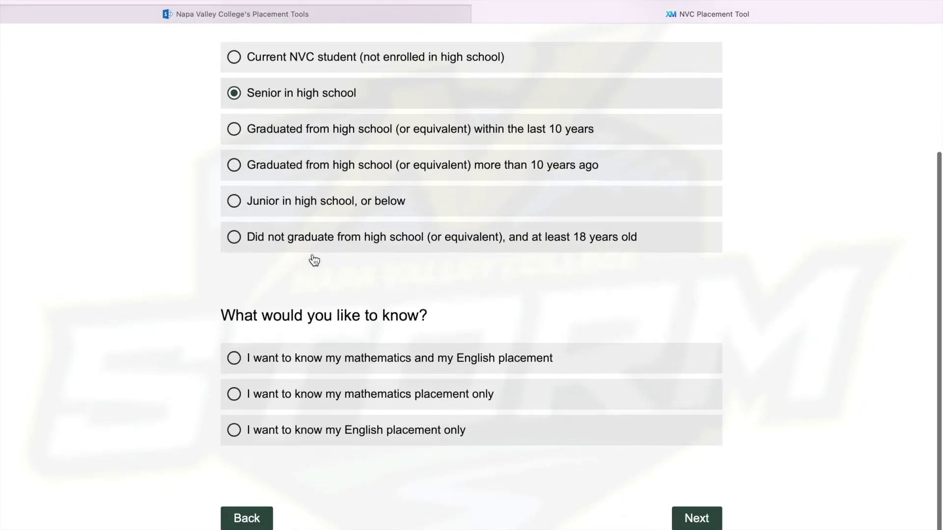
pyautogui.click(341, 67)
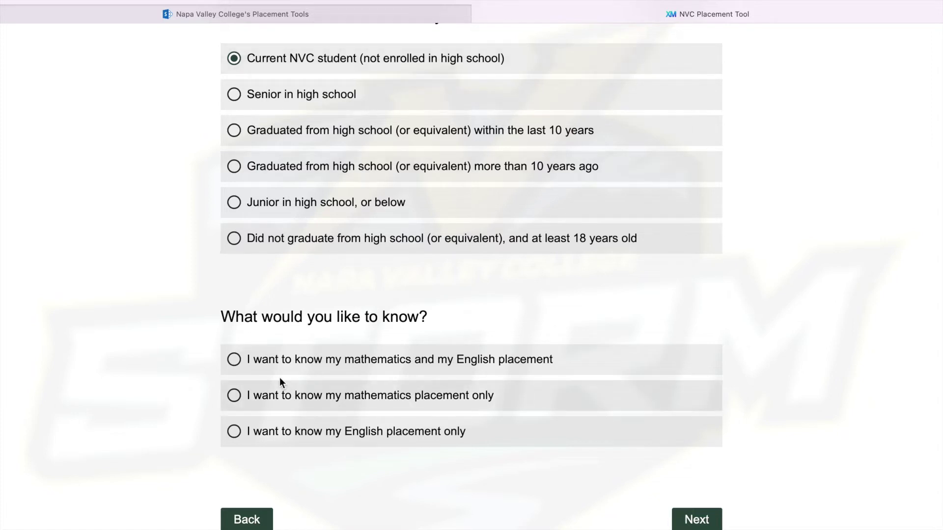
pyautogui.click(263, 369)
pyautogui.click(696, 521)
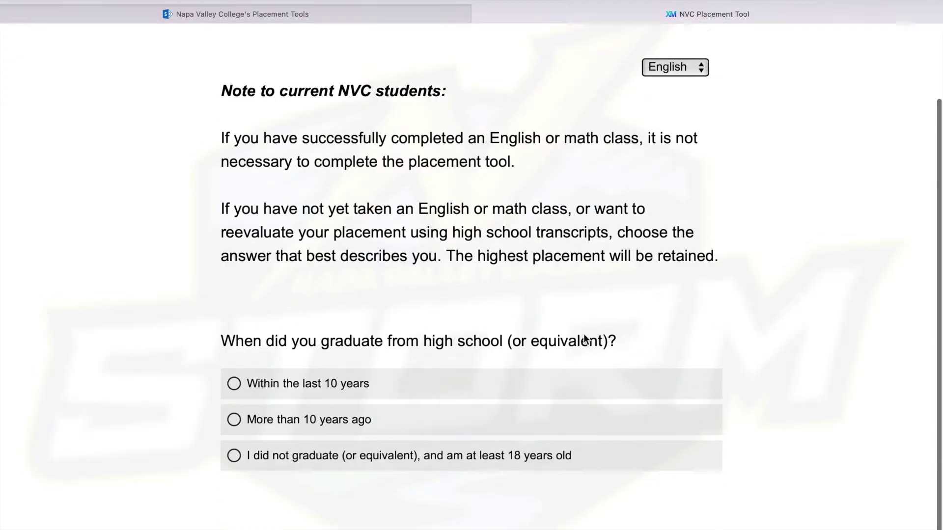
pyautogui.scroll(-1, 584, 338)
pyautogui.click(235, 362)
# Set the unweighted high-school GPA to 3.06 and continue to completed courses.
pyautogui.click(697, 520)
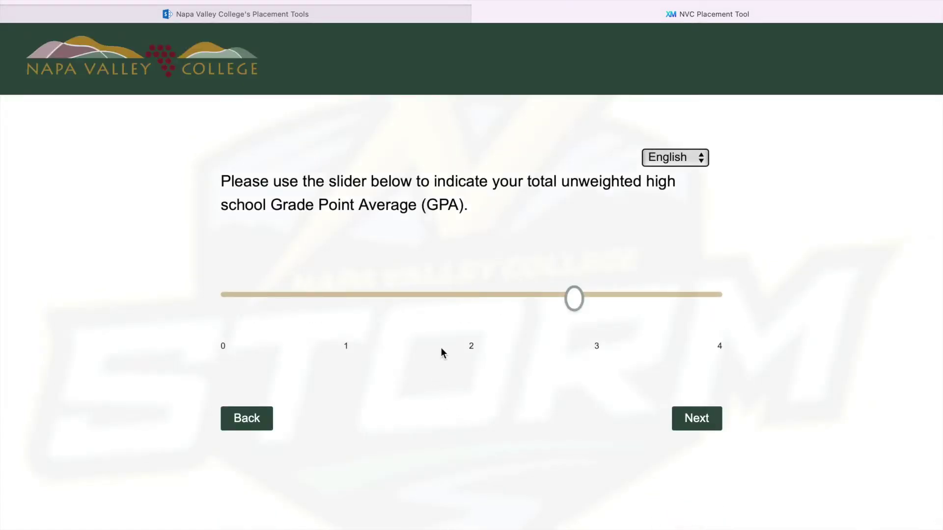
pyautogui.moveTo(574, 298); pyautogui.dragTo(602, 346)
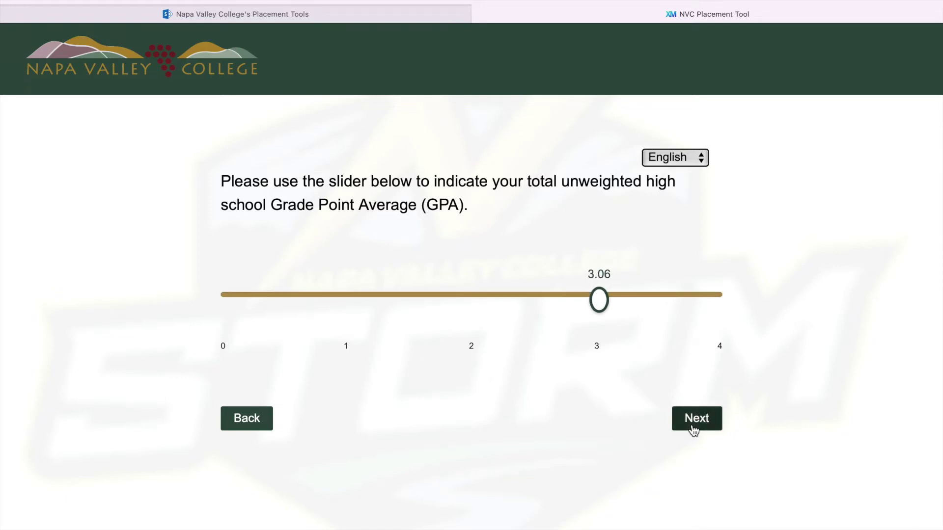
pyautogui.click(693, 425)
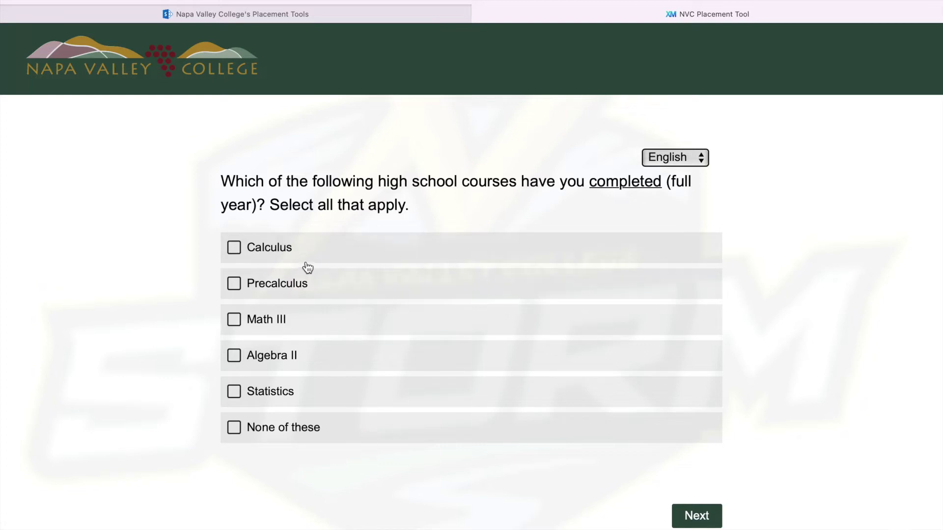
# Mark Precalculus, Math III and Algebra II as completed courses.
pyautogui.click(301, 286)
pyautogui.click(302, 329)
pyautogui.click(301, 361)
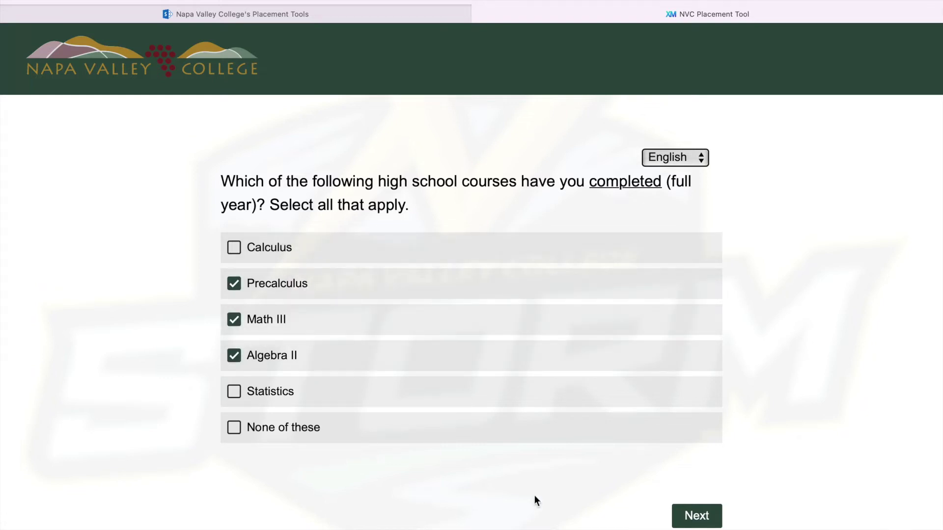
pyautogui.click(701, 522)
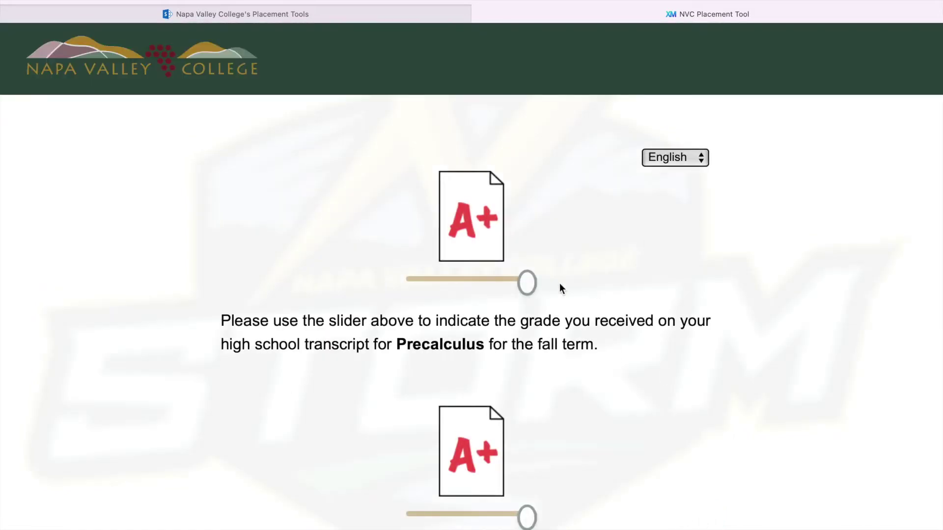
# Set the Precalculus grades to C+ for fall and B for spring.
pyautogui.moveTo(527, 283); pyautogui.dragTo(473, 281)
pyautogui.scroll(-4, 655, 304)
pyautogui.moveTo(525, 324); pyautogui.dragTo(462, 330)
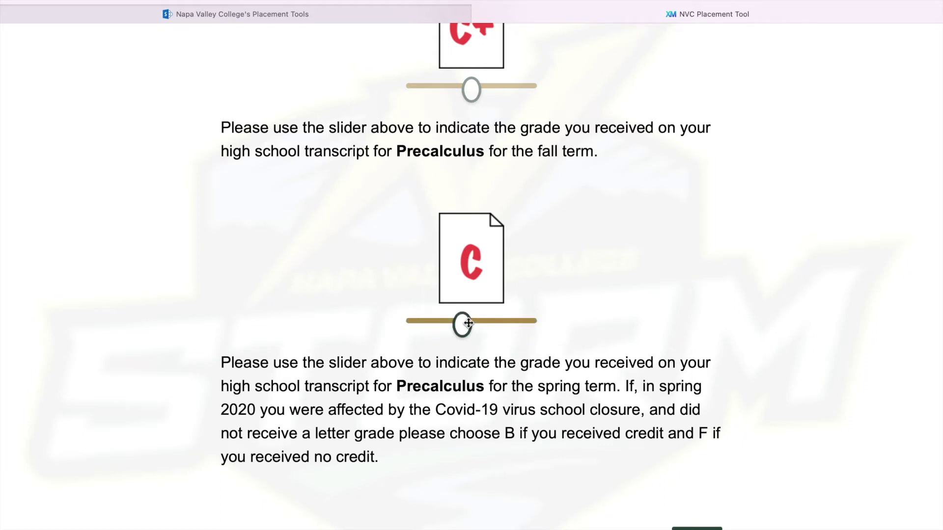
pyautogui.moveTo(468, 323); pyautogui.dragTo(496, 337)
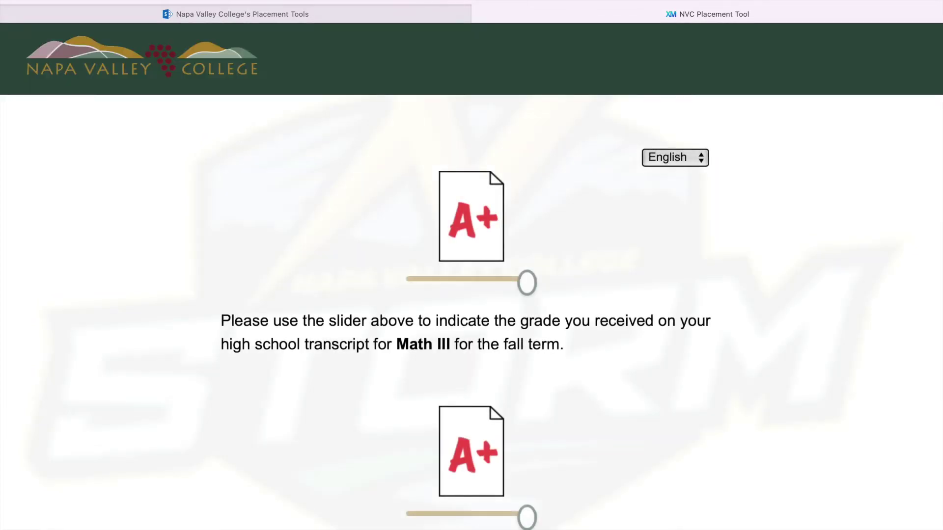
# Enter Math III grades of C for fall and B for spring.
pyautogui.scroll(-5, 471, 295)
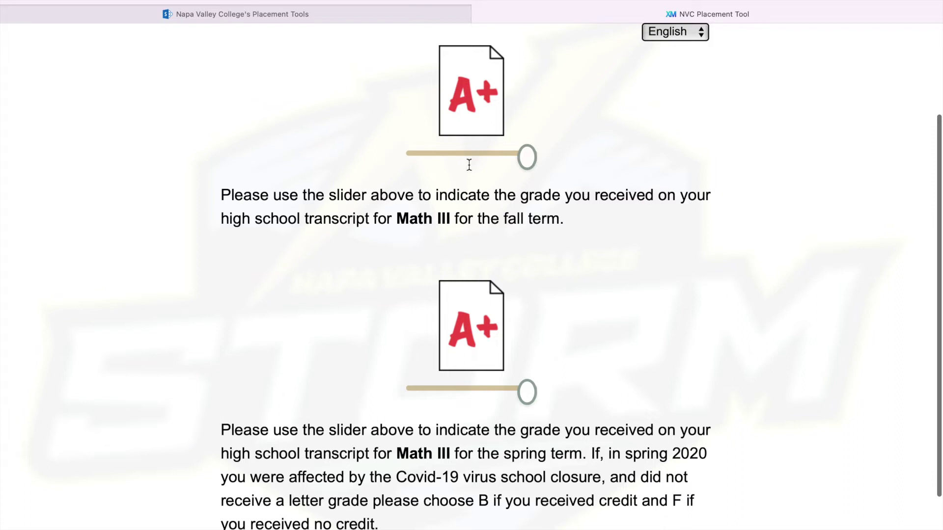
pyautogui.moveTo(515, 164); pyautogui.dragTo(450, 164)
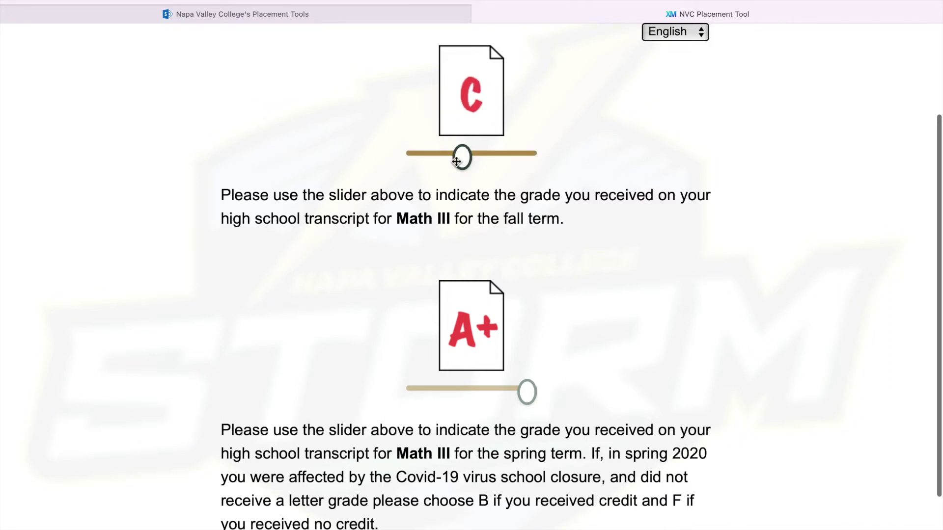
pyautogui.moveTo(527, 392); pyautogui.dragTo(462, 393)
pyautogui.scroll(-3, 719, 384)
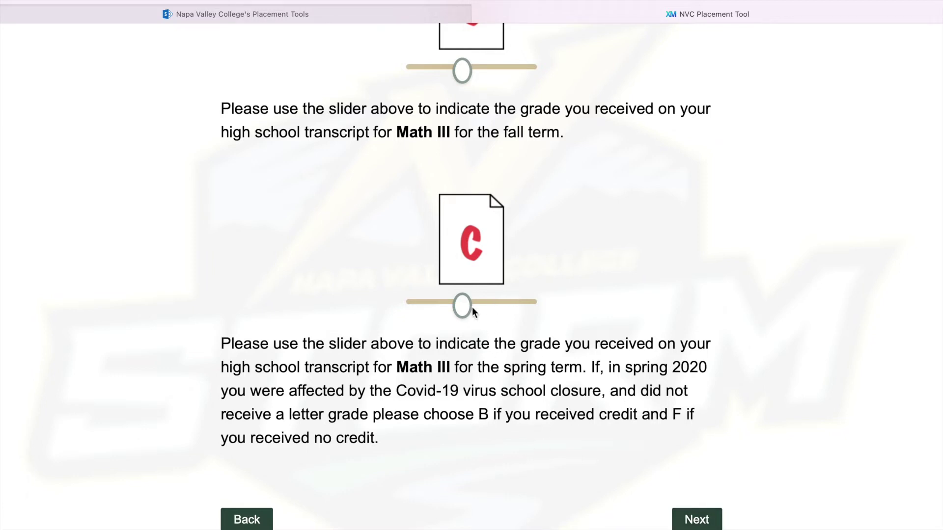
pyautogui.moveTo(472, 307); pyautogui.dragTo(490, 307)
pyautogui.click(684, 520)
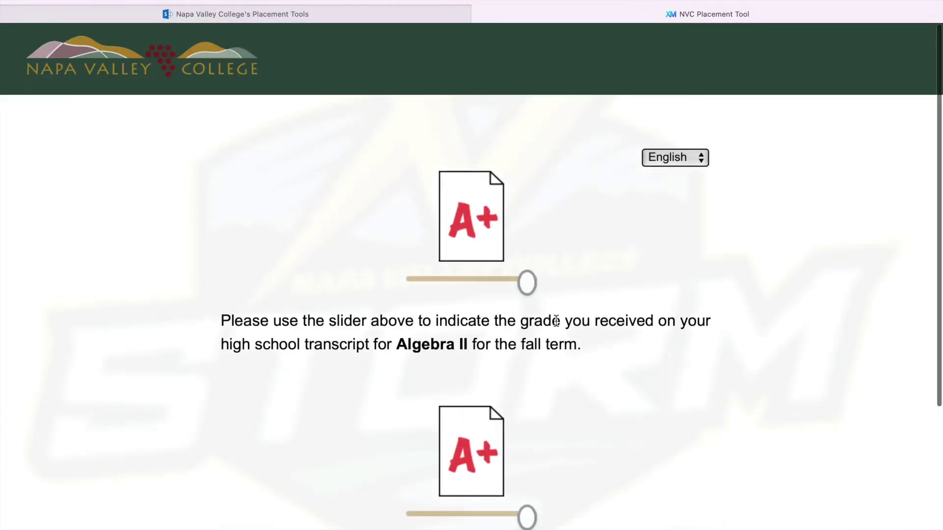
# Set the Algebra II grade sliders to B for spring and C+ for fall.
pyautogui.scroll(-3, 556, 321)
pyautogui.moveTo(526, 346); pyautogui.dragTo(480, 346)
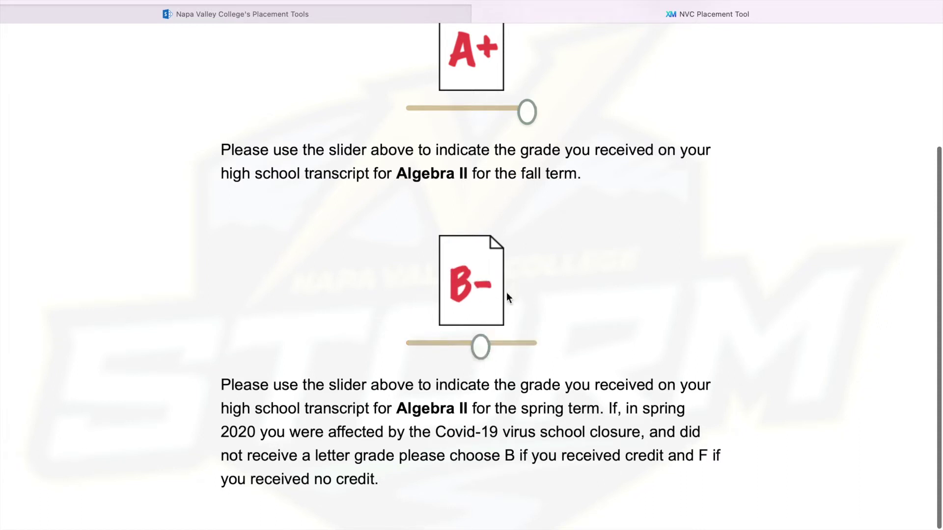
pyautogui.click(490, 338)
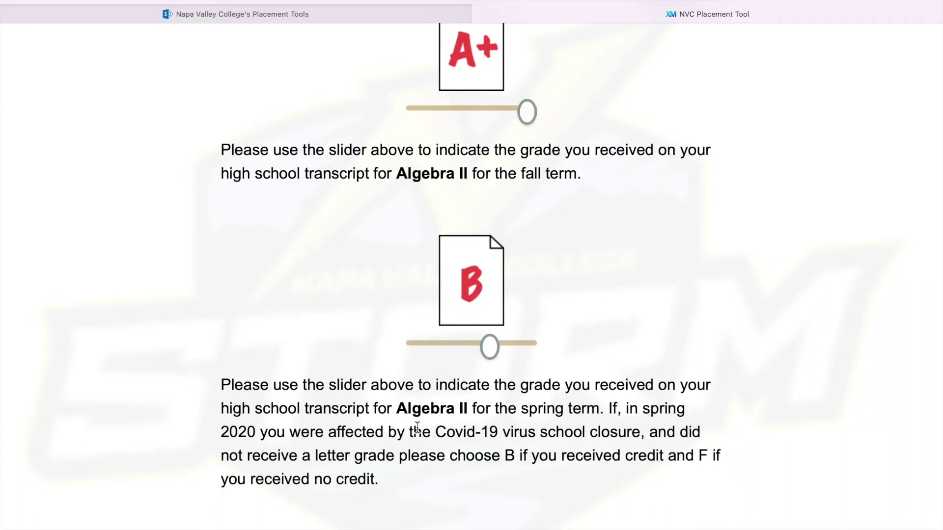
pyautogui.moveTo(527, 104); pyautogui.dragTo(470, 111)
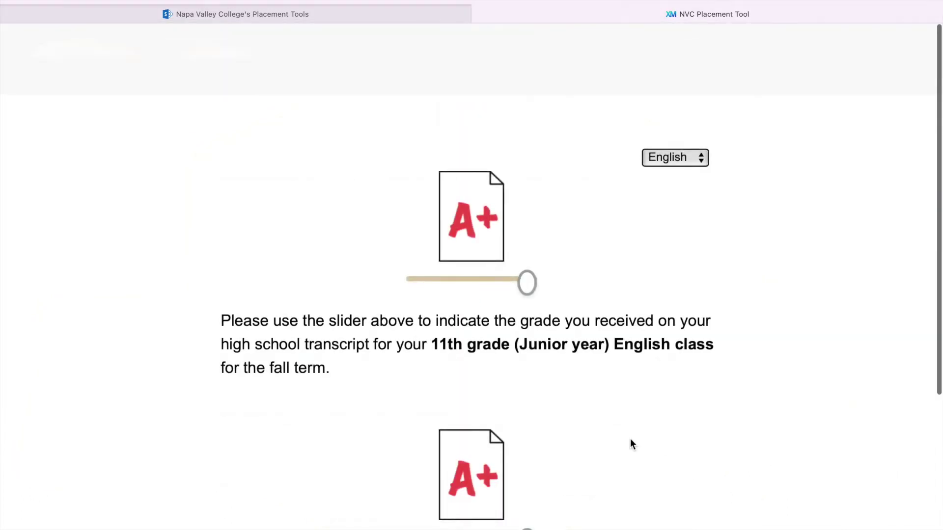
# Set the fall 11th-grade English grade slider to C+.
pyautogui.scroll(-1, 627, 276)
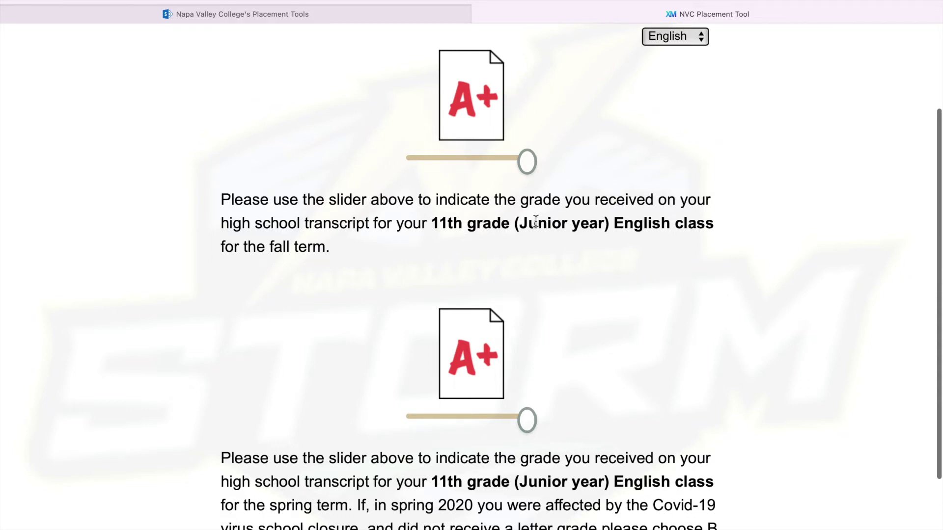
pyautogui.moveTo(527, 162); pyautogui.dragTo(460, 161)
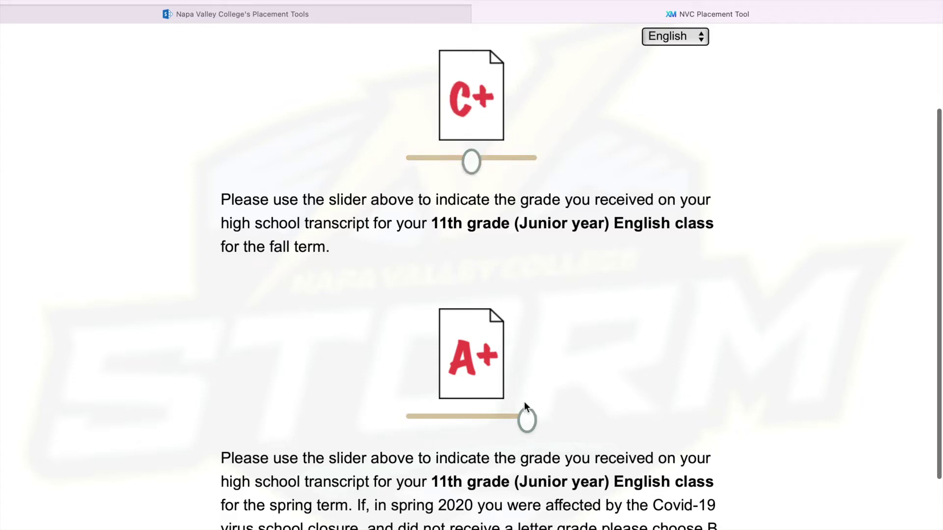
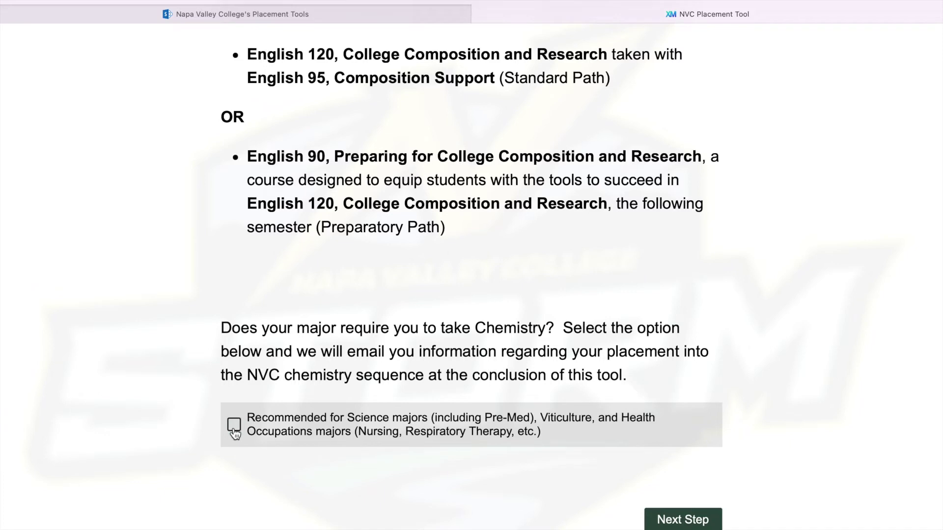
pyautogui.scroll(4, 388, 355)
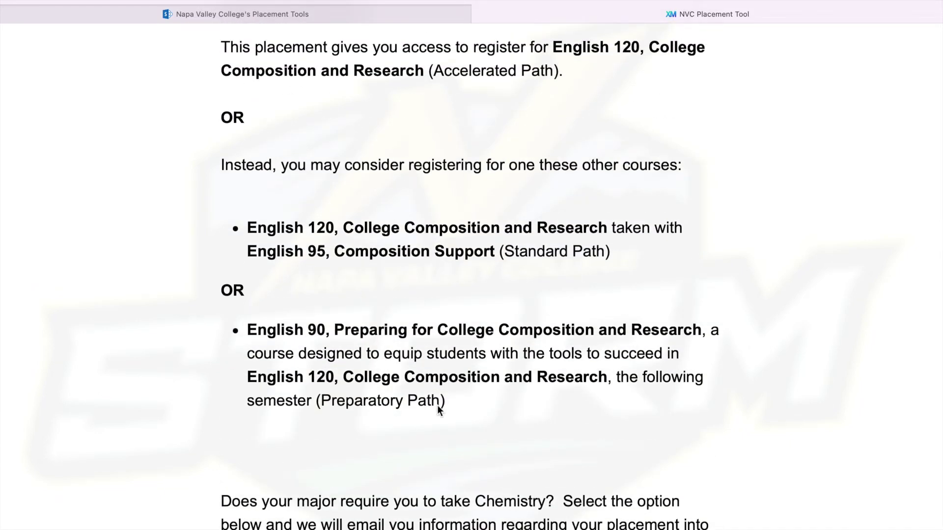
pyautogui.scroll(-4, 387, 355)
pyautogui.click(235, 424)
pyautogui.click(236, 424)
pyautogui.scroll(1, 470, 399)
pyautogui.scroll(5, 470, 399)
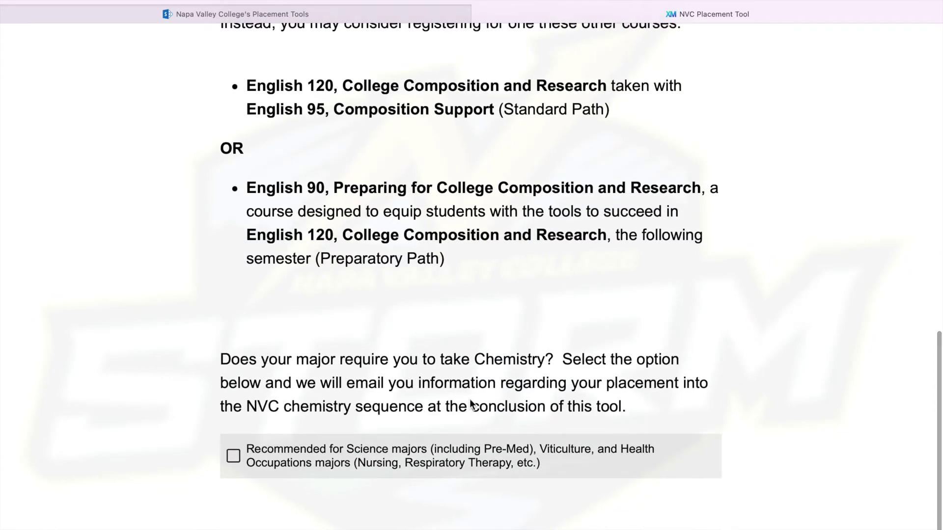
pyautogui.scroll(3, 470, 400)
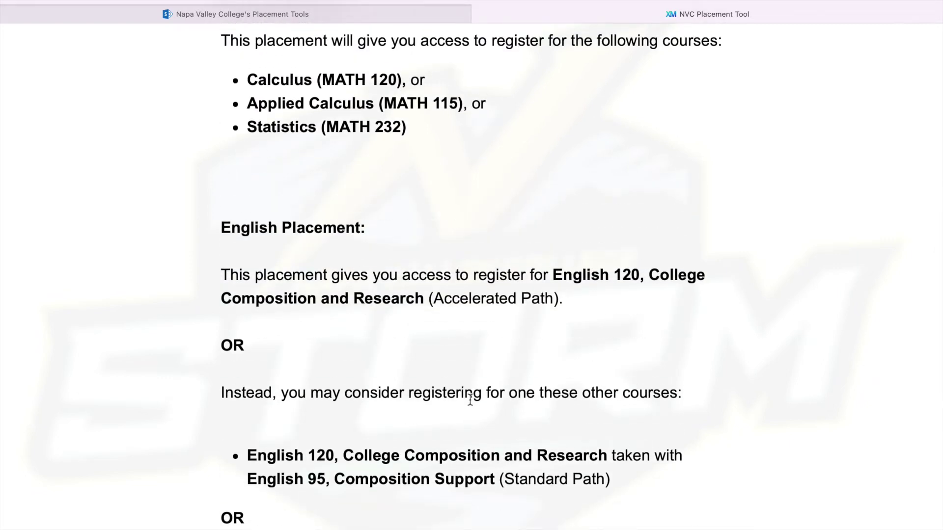
pyautogui.scroll(1, 468, 400)
pyautogui.scroll(-10, 468, 397)
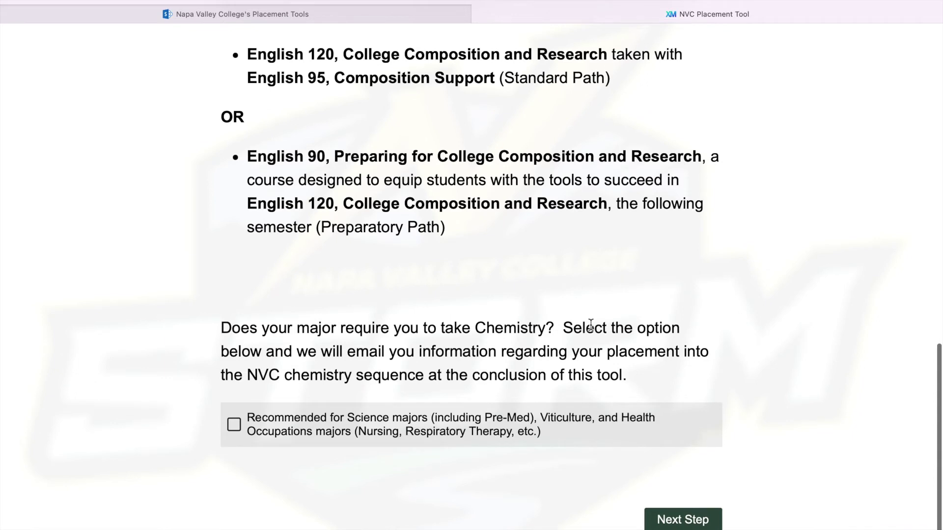
pyautogui.scroll(6, 591, 325)
pyautogui.scroll(2, 591, 325)
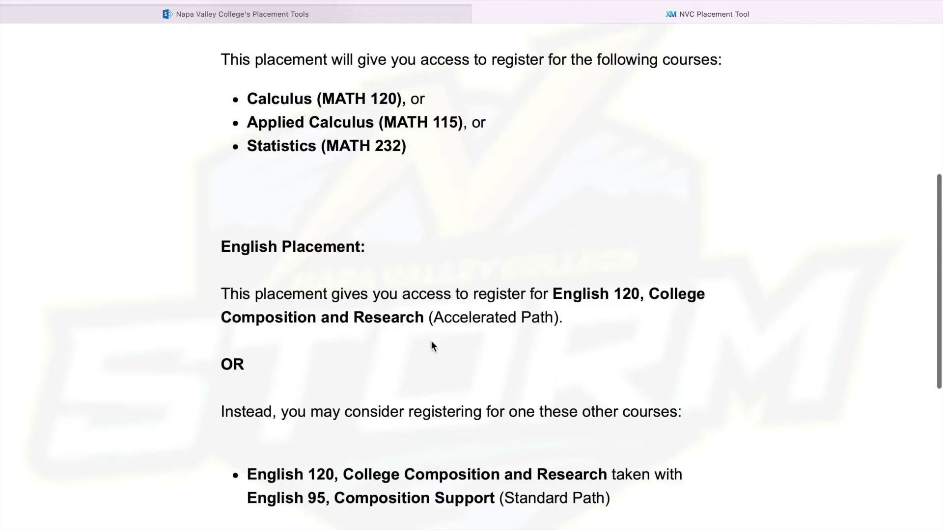
pyautogui.scroll(-3, 431, 342)
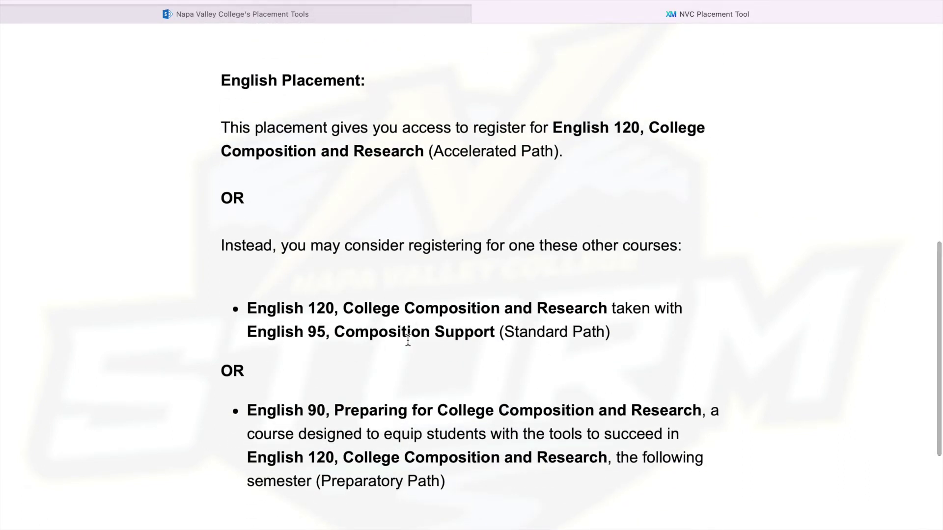
pyautogui.scroll(-3, 460, 384)
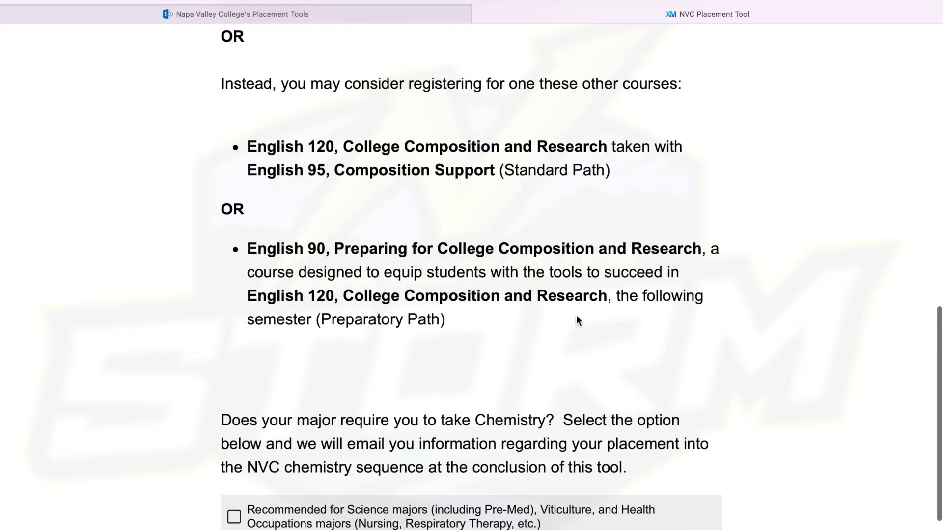
pyautogui.scroll(-2, 576, 322)
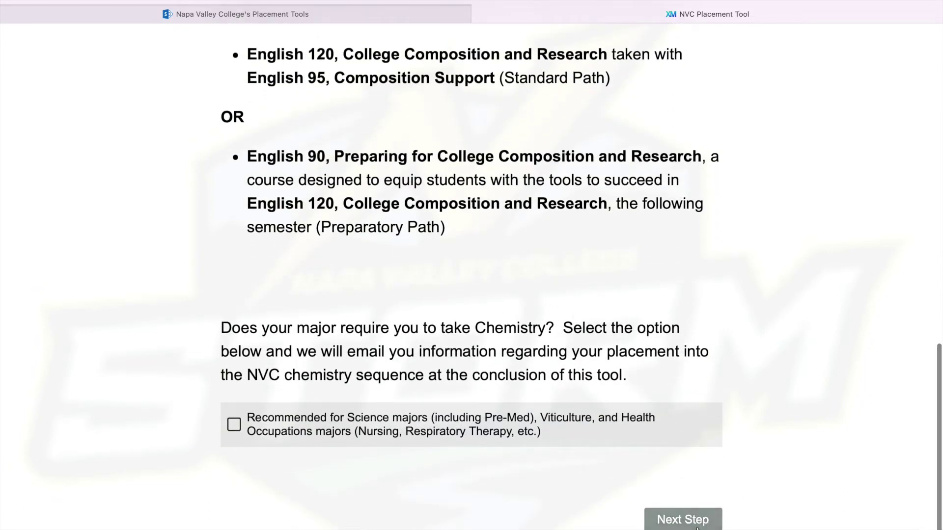
pyautogui.click(683, 519)
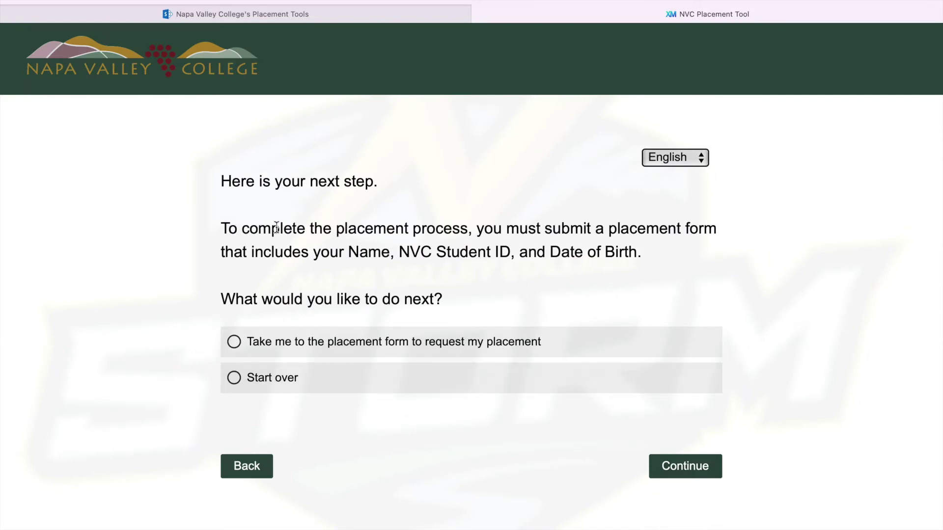
# Choose 'Take me to the placement form to request my placement' and continue to the request form.
pyautogui.click(330, 349)
pyautogui.click(692, 471)
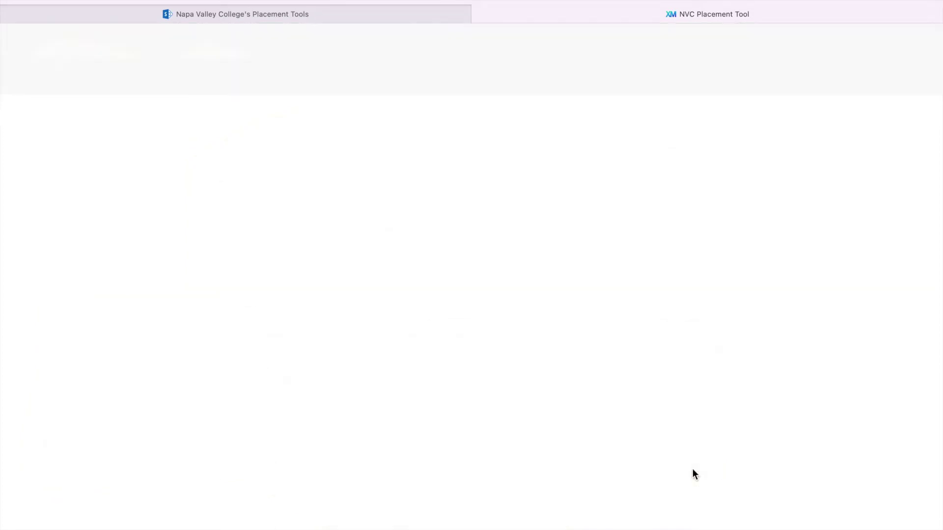
pyautogui.scroll(-2, 609, 396)
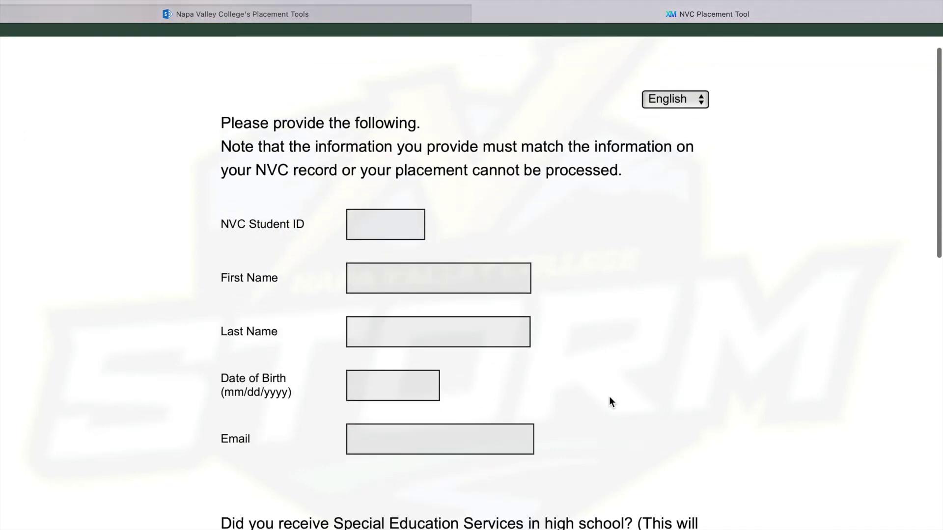
pyautogui.scroll(-1, 610, 398)
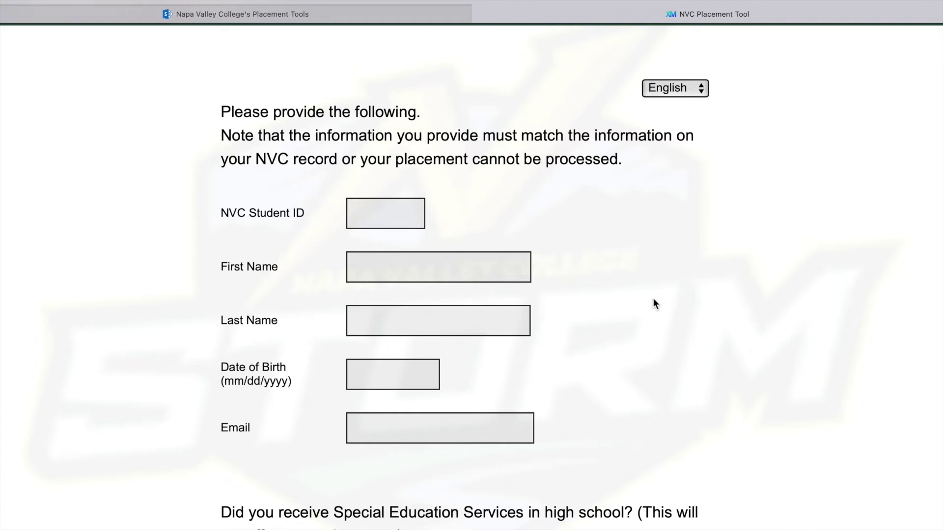
# Enter the student's ID number, first name and last name, fixing typos in the last name.
pyautogui.click(373, 210)
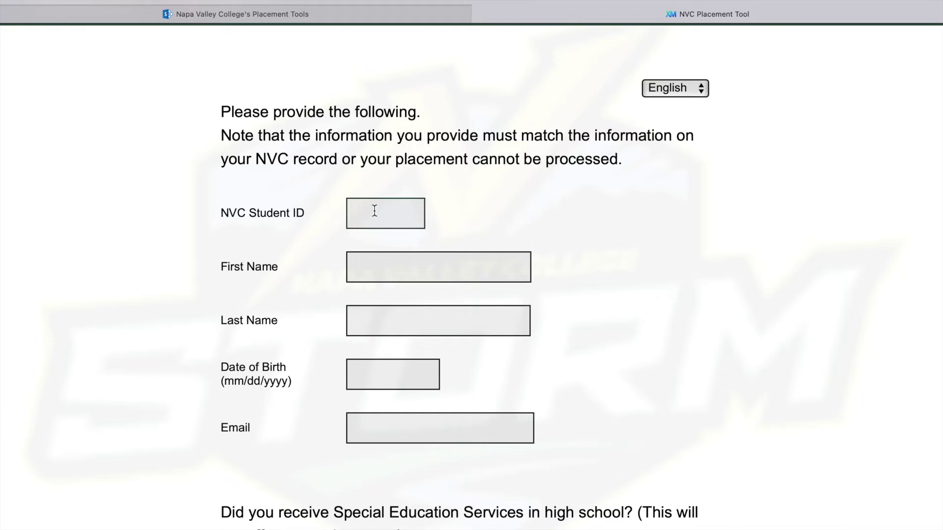
pyautogui.click(376, 267)
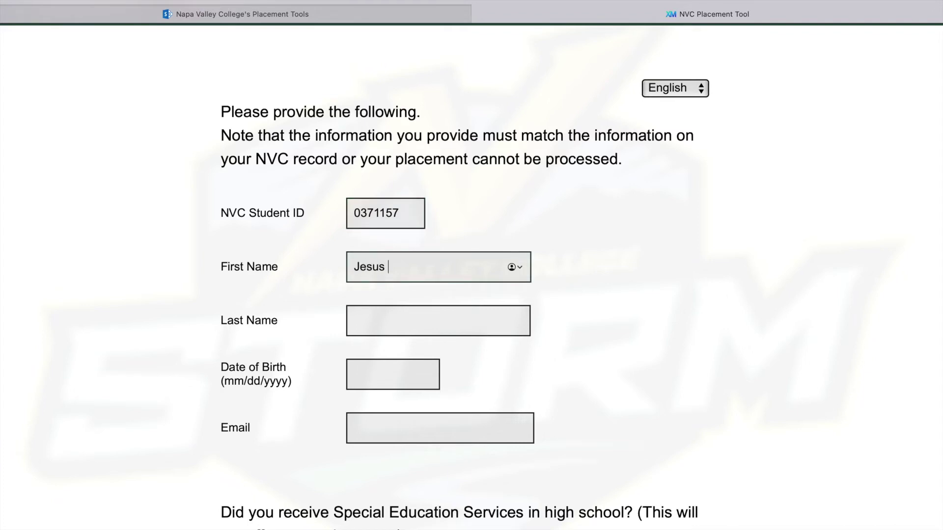
pyautogui.click(352, 315)
pyautogui.write('Cortezx')
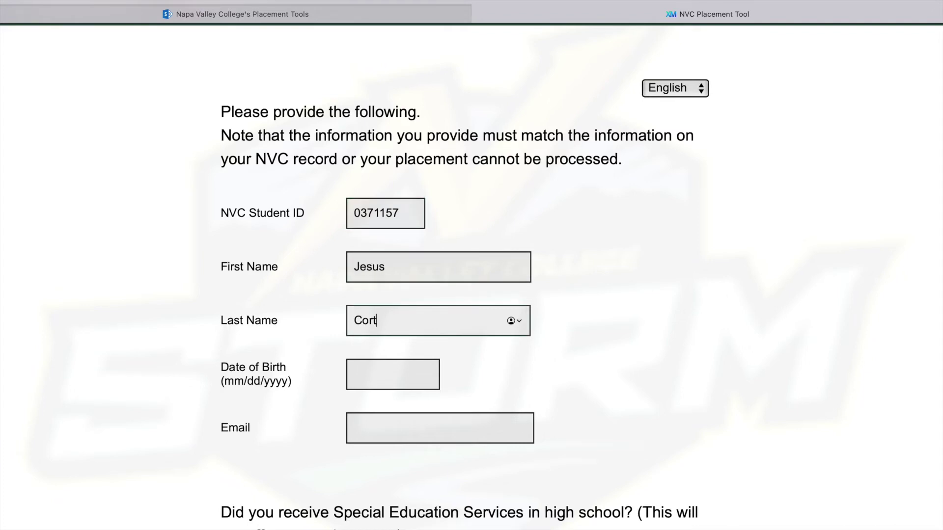
pyautogui.press('BackSpace')
pyautogui.write('mo')
pyautogui.press('BackSpace')
pyautogui.press('BackSpace')
# Fill in the date of birth and school email, then close the placement tool tab.
pyautogui.click(380, 381)
pyautogui.click(435, 427)
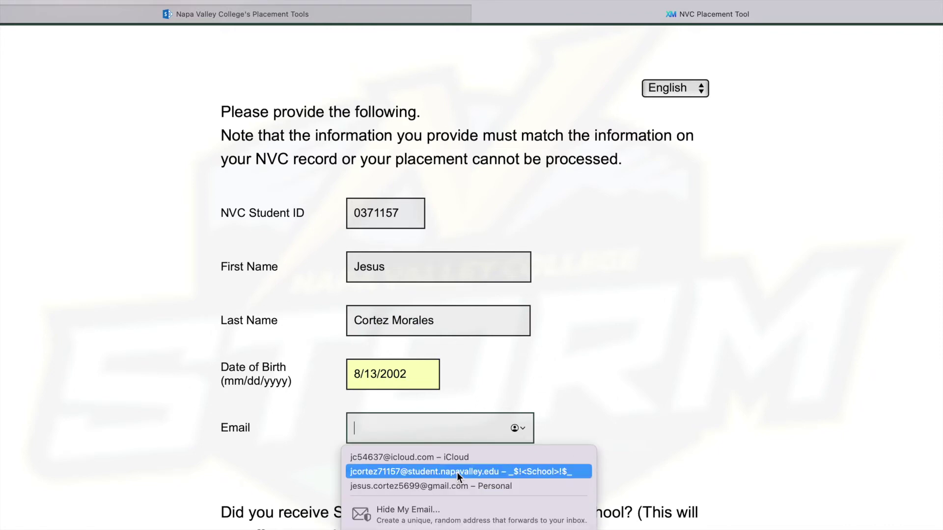
pyautogui.click(457, 472)
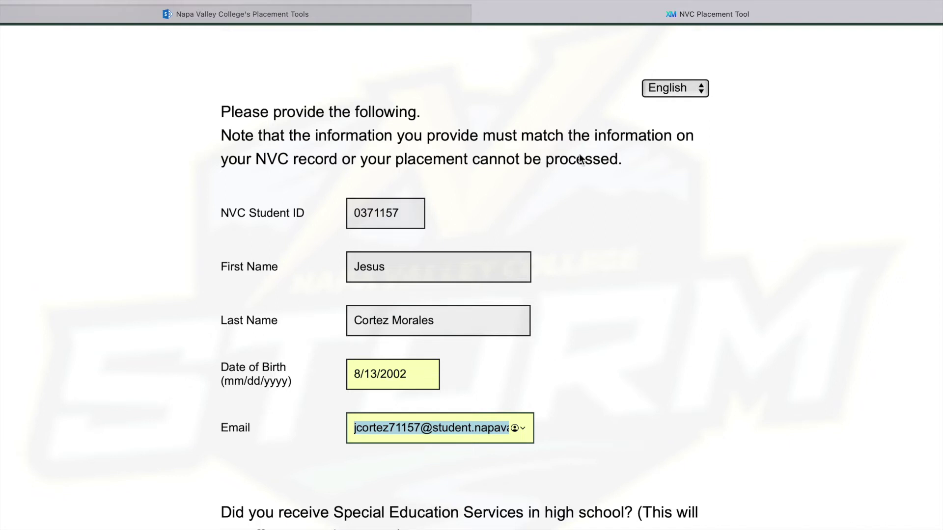
pyautogui.click(479, 15)
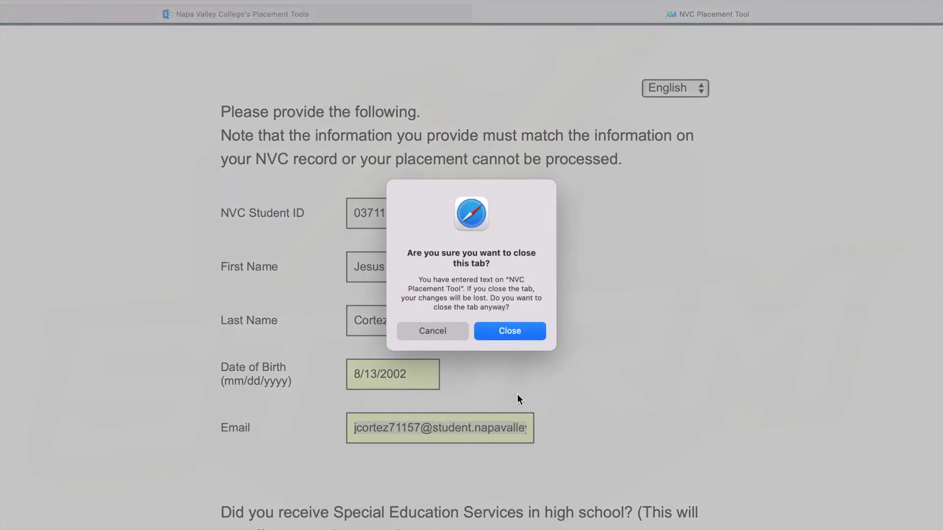
# Discard the placement form and go to the Five Steps to Enroll page.
pyautogui.click(511, 332)
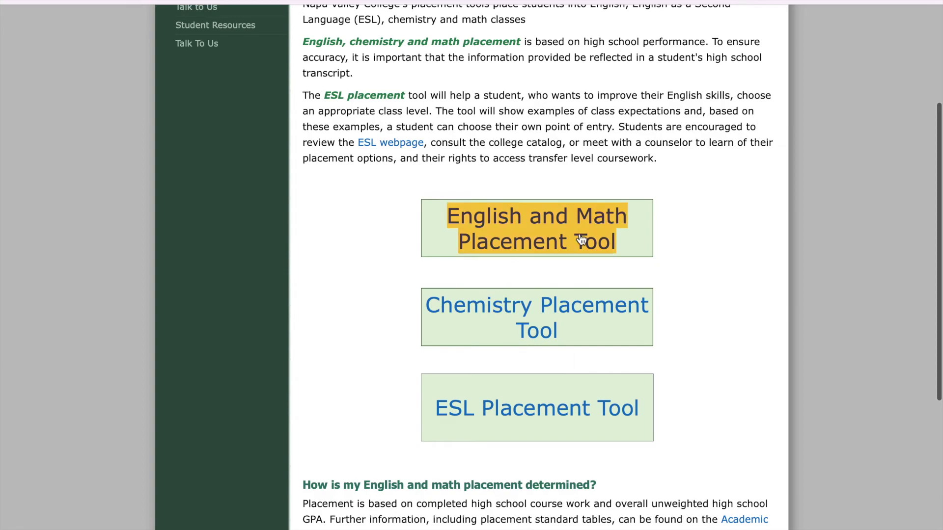
pyautogui.scroll(5, 459, 242)
pyautogui.click(285, 127)
pyautogui.scroll(-8, 522, 315)
pyautogui.scroll(-5, 522, 314)
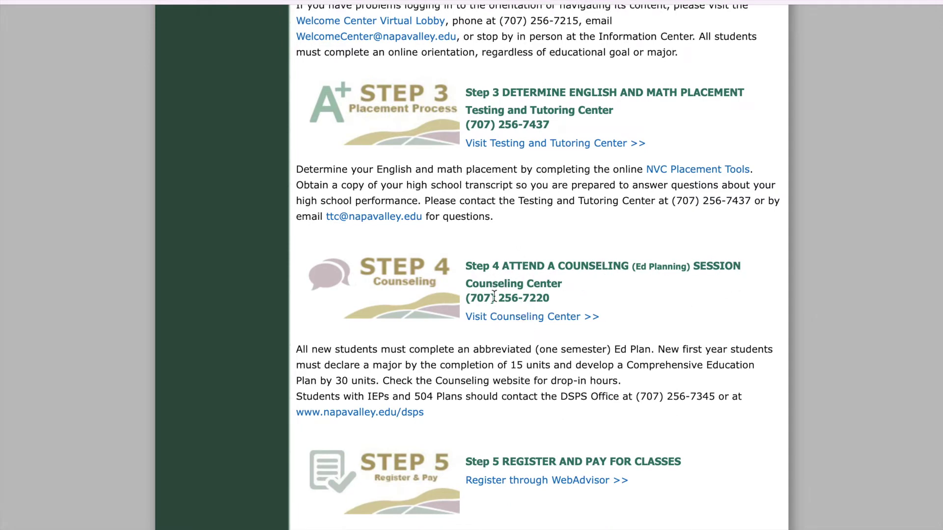
# Open the Counseling Center page from Step 4 to see Spring 2022 appointment hours.
pyautogui.click(559, 320)
pyautogui.scroll(-3, 515, 334)
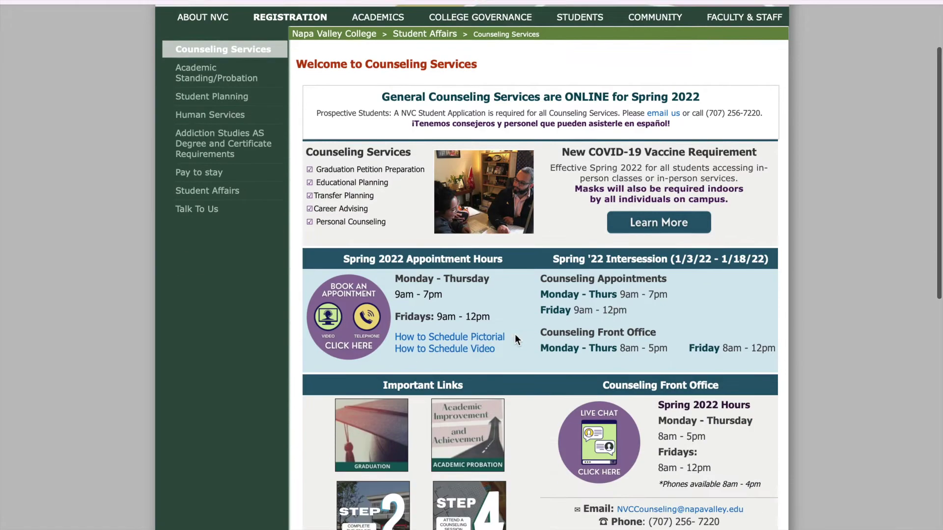
pyautogui.scroll(-1, 515, 339)
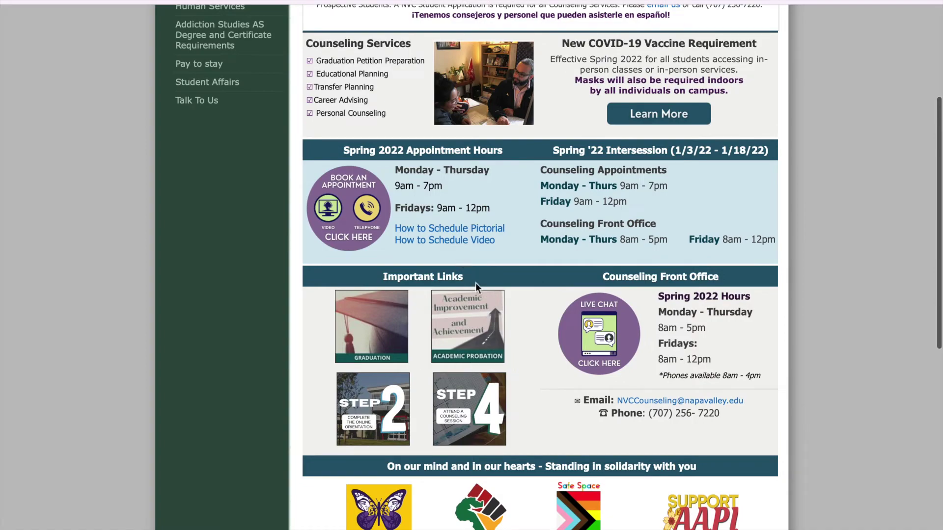
# Book an online appointment, browse the General Counseling counselor cards, and schedule a meeting with one counselor.
pyautogui.click(352, 215)
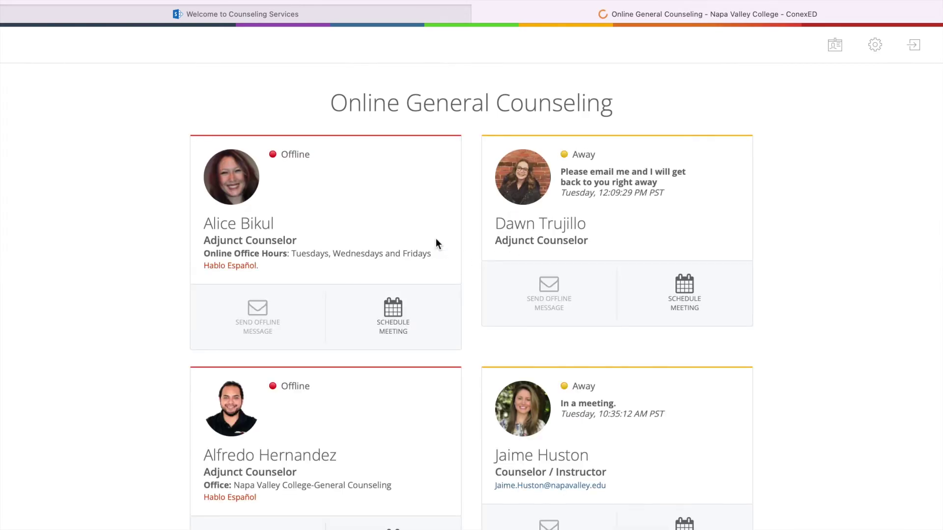
pyautogui.scroll(-20, 436, 242)
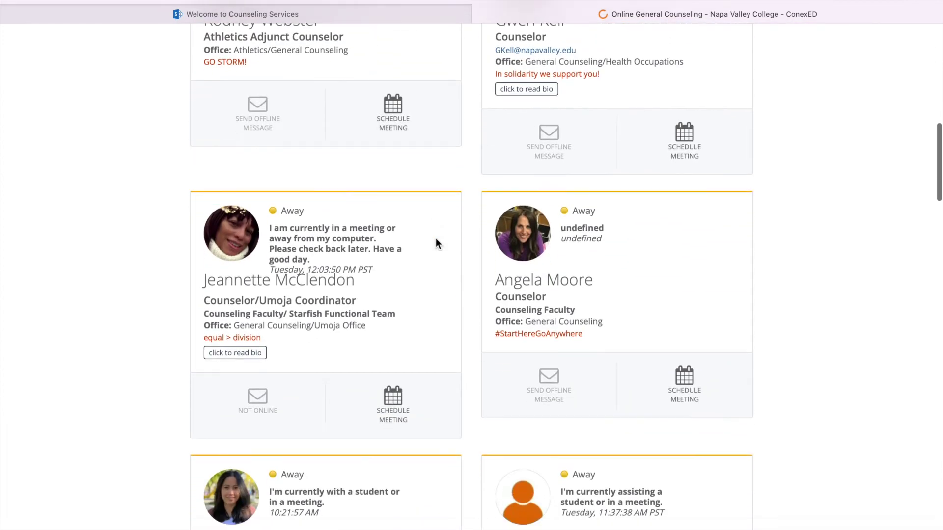
pyautogui.scroll(-8, 446, 347)
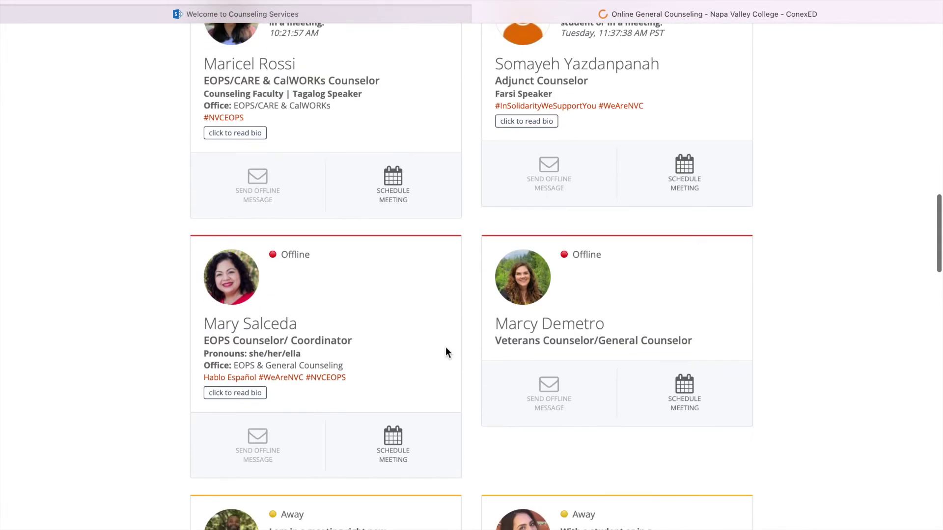
pyautogui.scroll(-3, 446, 347)
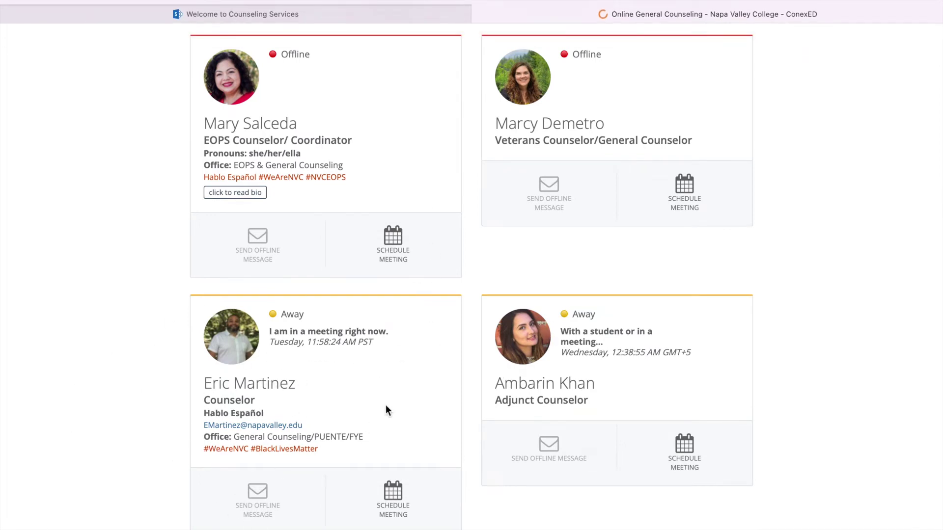
pyautogui.moveTo(365, 1)
pyautogui.scroll(14, 655, 241)
pyautogui.scroll(1, 631, 84)
pyautogui.scroll(-2, 713, 418)
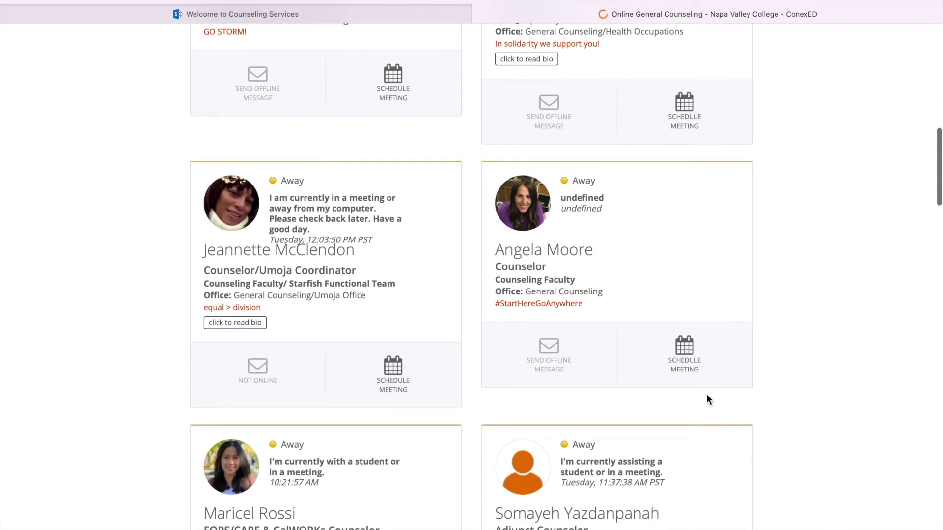
pyautogui.click(695, 361)
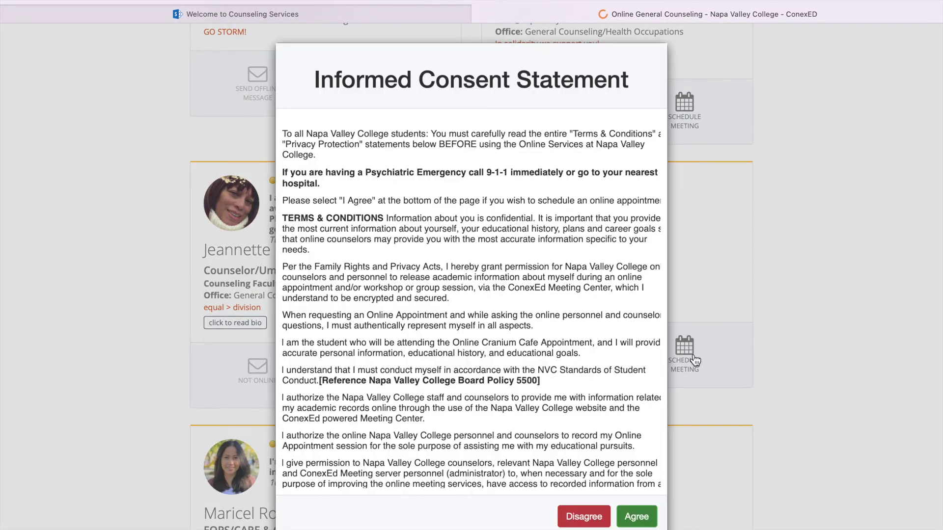
# Accept the consent notice, log in with the NVC student ID, and filter to one counselor.
pyautogui.click(638, 517)
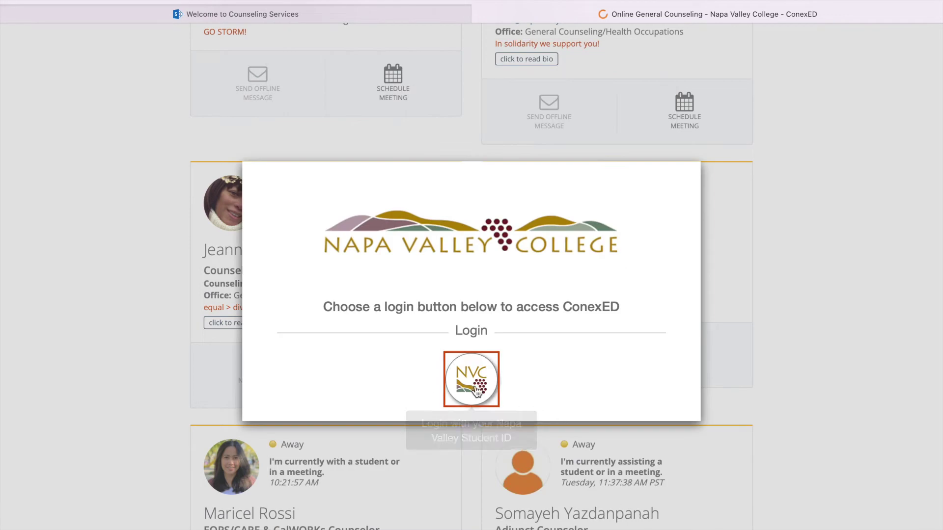
pyautogui.click(471, 380)
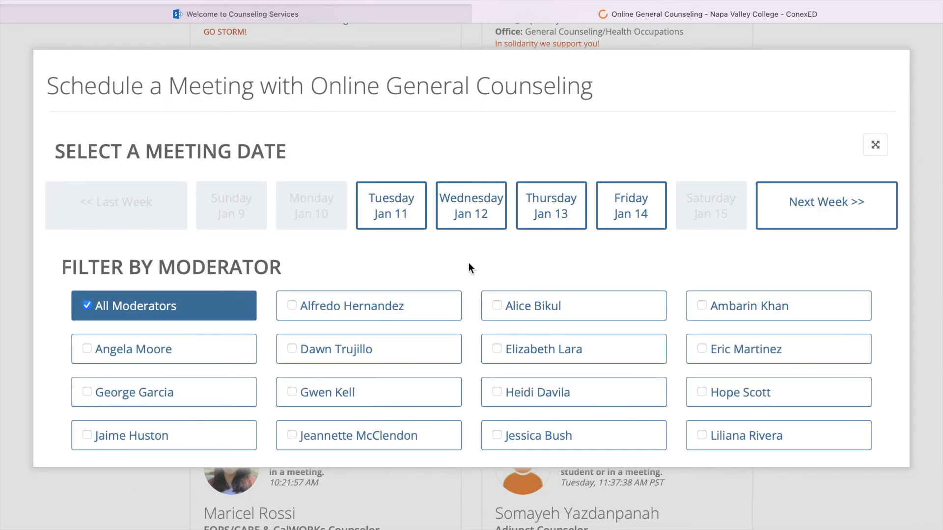
pyautogui.click(295, 309)
pyautogui.scroll(-5, 414, 307)
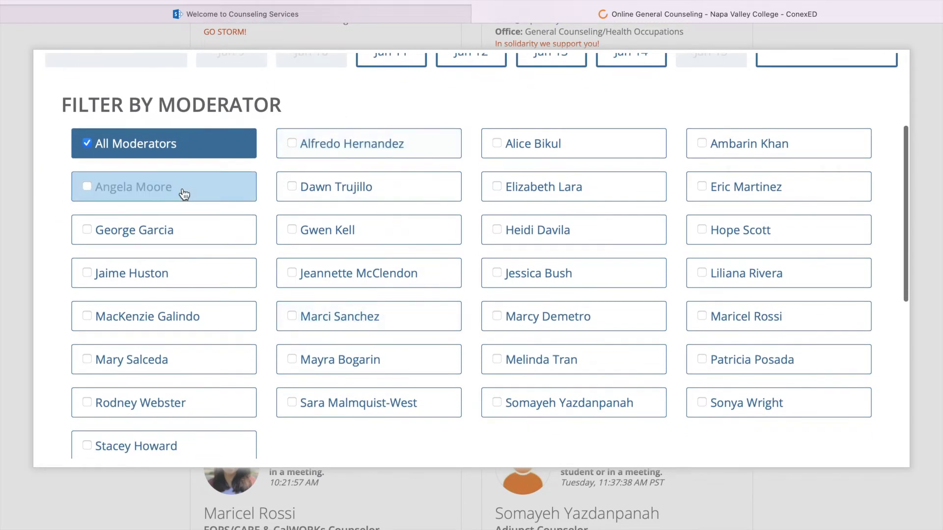
pyautogui.click(147, 188)
pyautogui.scroll(1, 500, 200)
pyautogui.scroll(2, 500, 200)
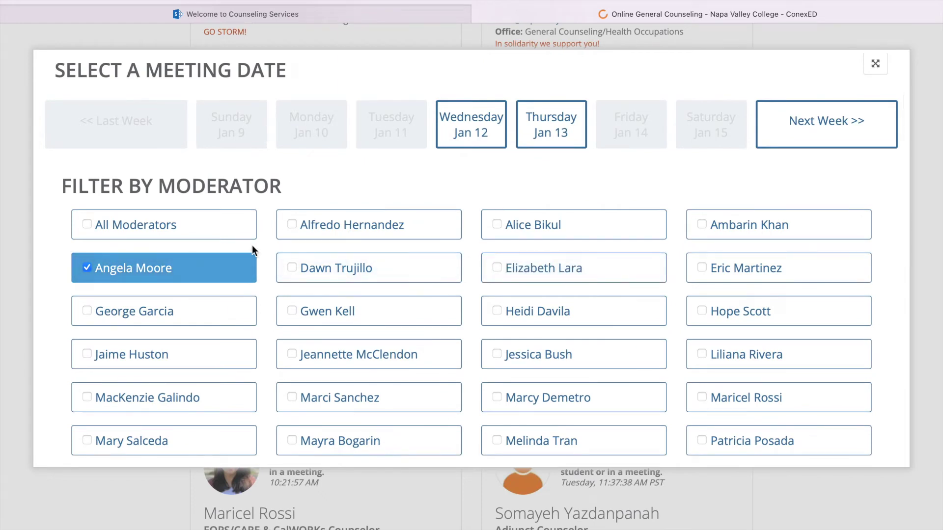
# Pick Wednesday Jan 12 with Step 4 Ed-Planning reason as a video meeting, showing all time slots.
pyautogui.click(464, 124)
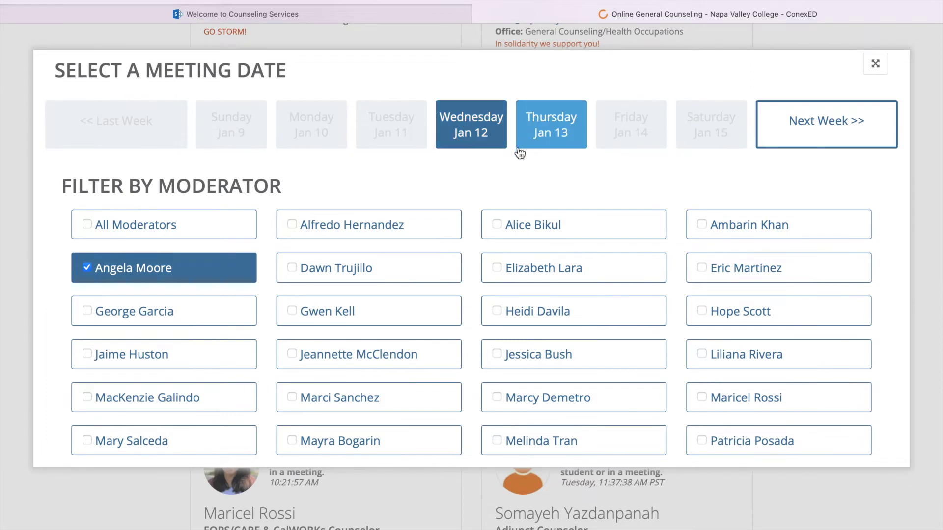
pyautogui.scroll(-7, 506, 218)
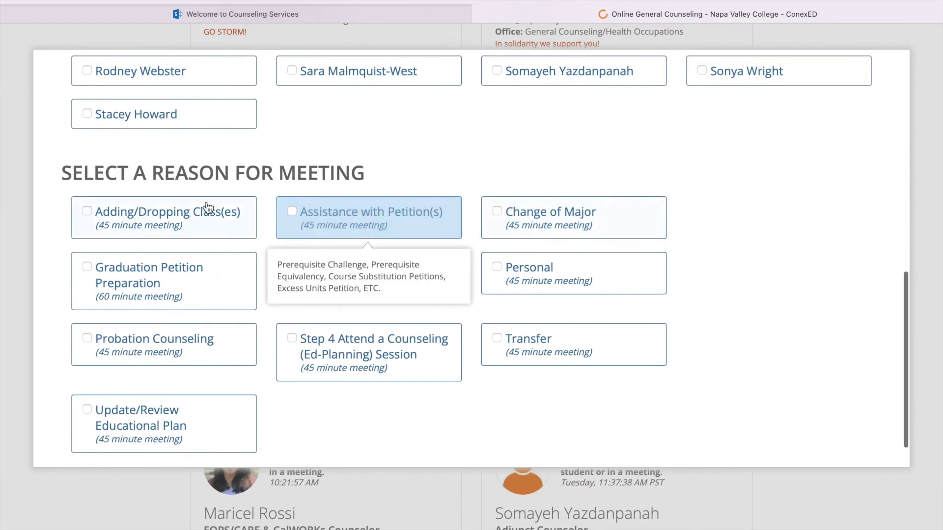
pyautogui.click(314, 358)
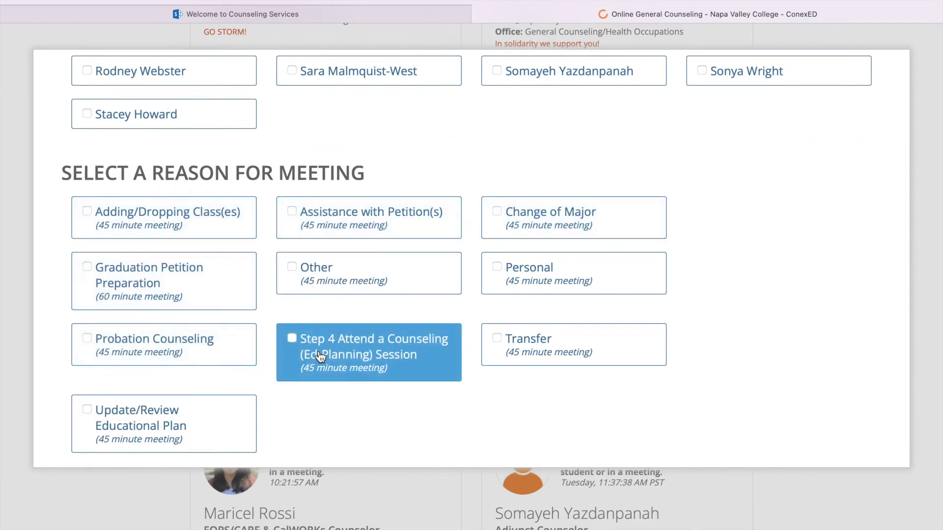
pyautogui.click(319, 356)
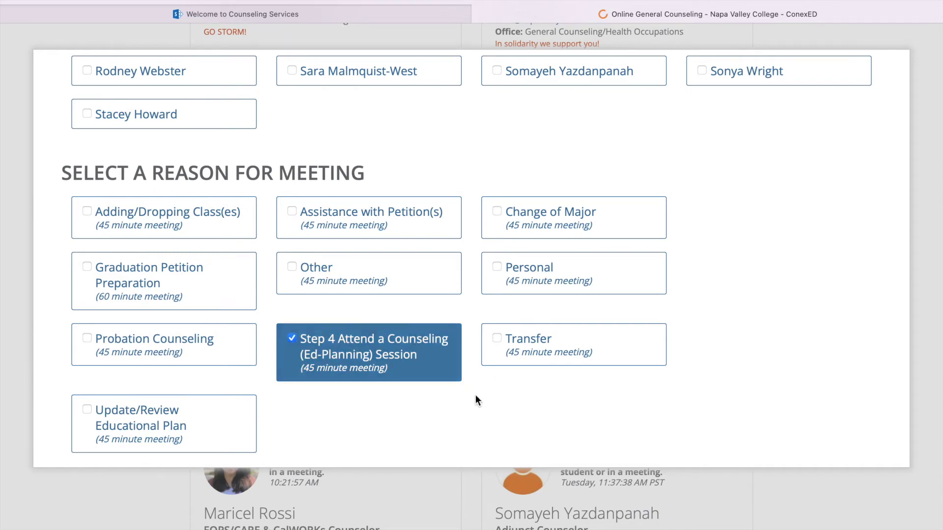
pyautogui.scroll(-5, 473, 400)
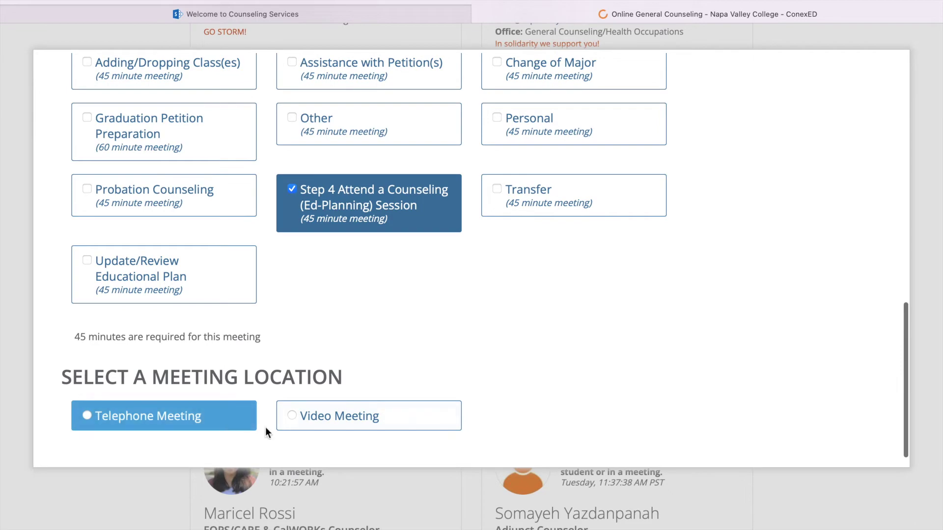
pyautogui.click(332, 424)
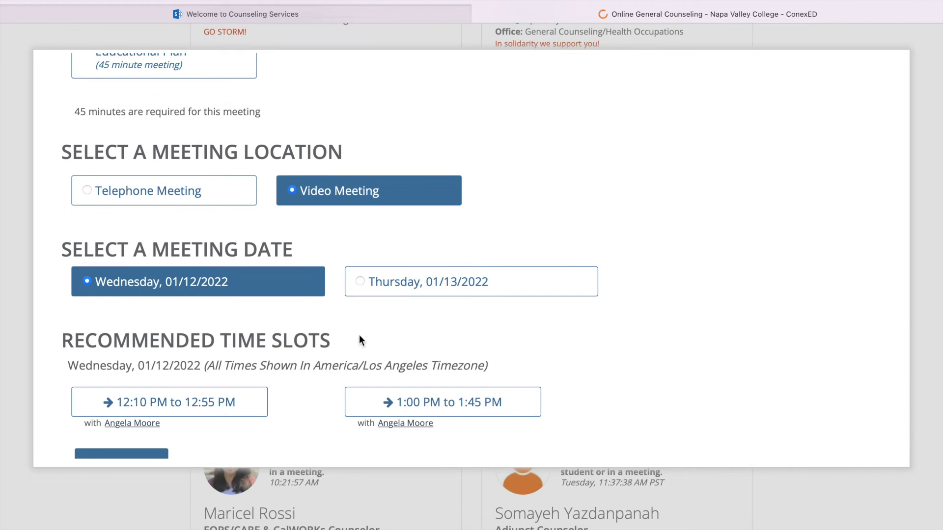
pyautogui.scroll(-1, 329, 342)
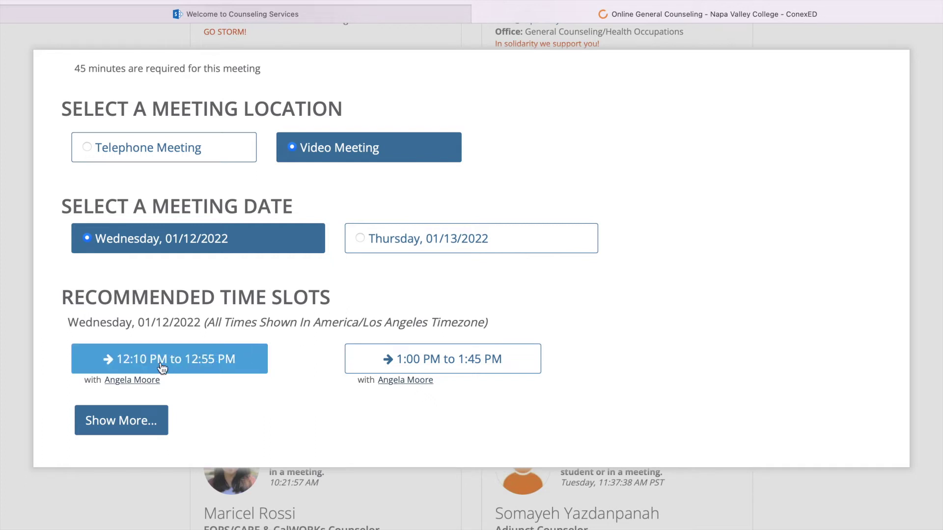
pyautogui.scroll(-1, 344, 378)
pyautogui.click(149, 424)
pyautogui.scroll(-3, 385, 399)
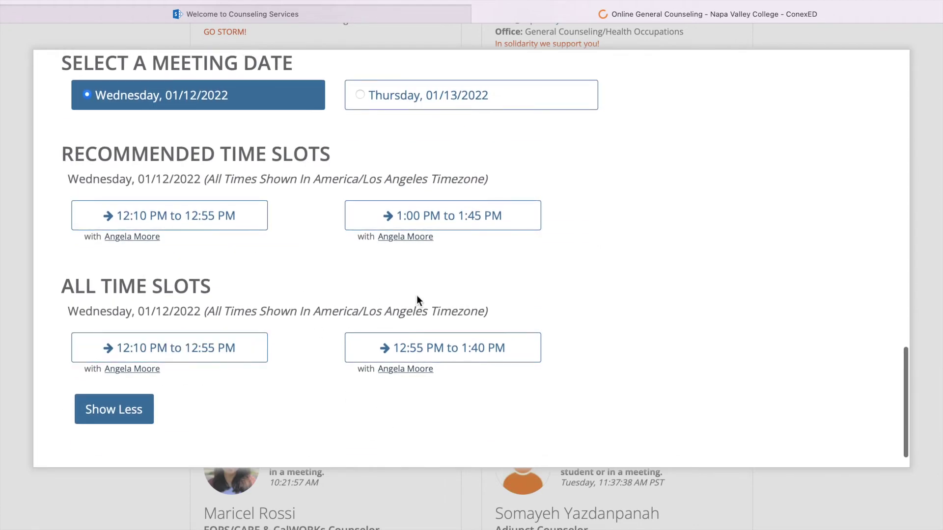
pyautogui.scroll(6, 417, 295)
pyautogui.scroll(15, 417, 295)
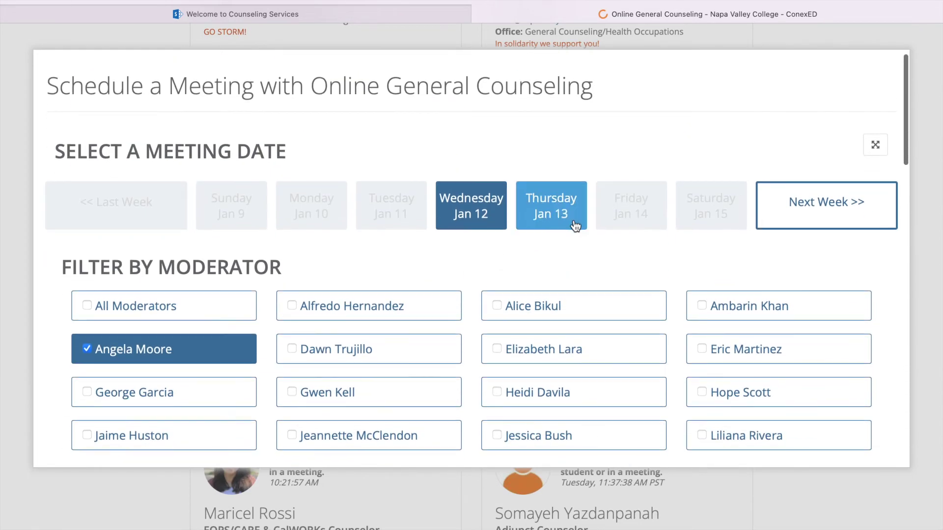
# Switch between counselors and weeks, searching for open dates through the week of Jan 23.
pyautogui.click(786, 226)
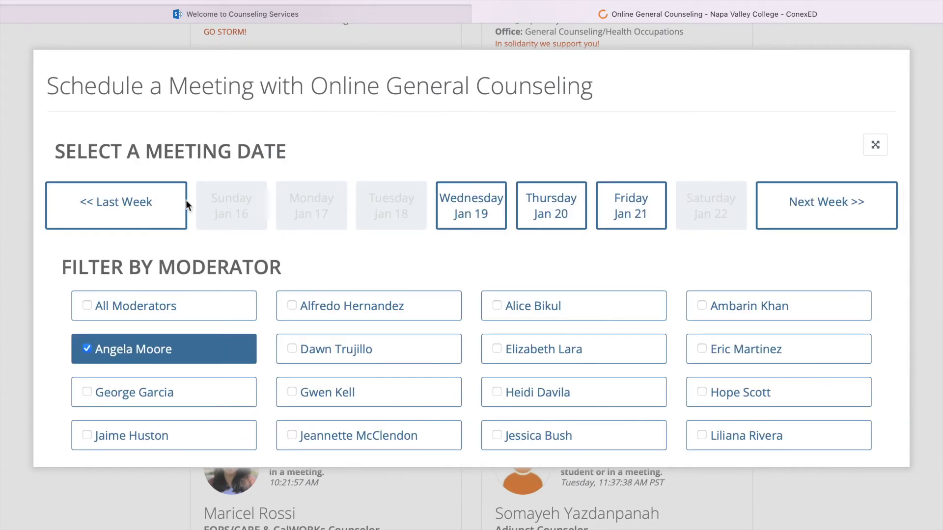
pyautogui.click(165, 211)
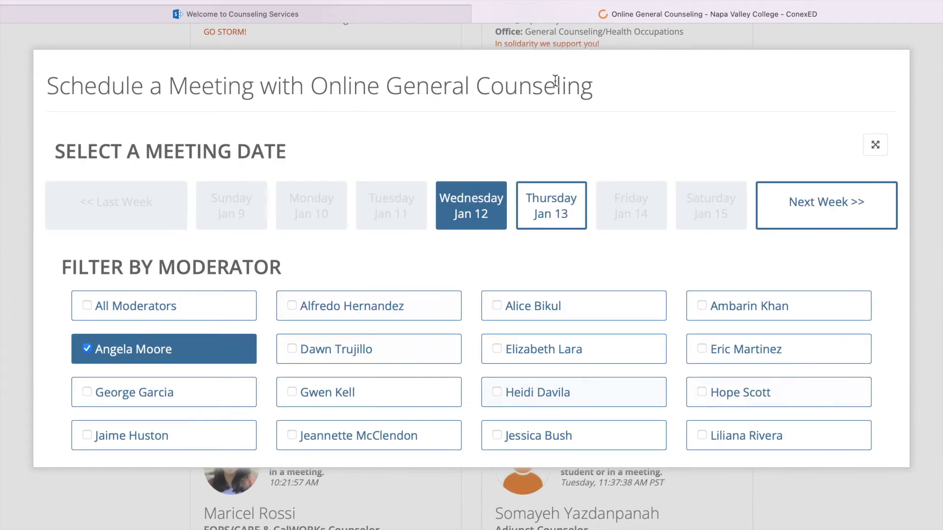
pyautogui.scroll(-4, 282, 231)
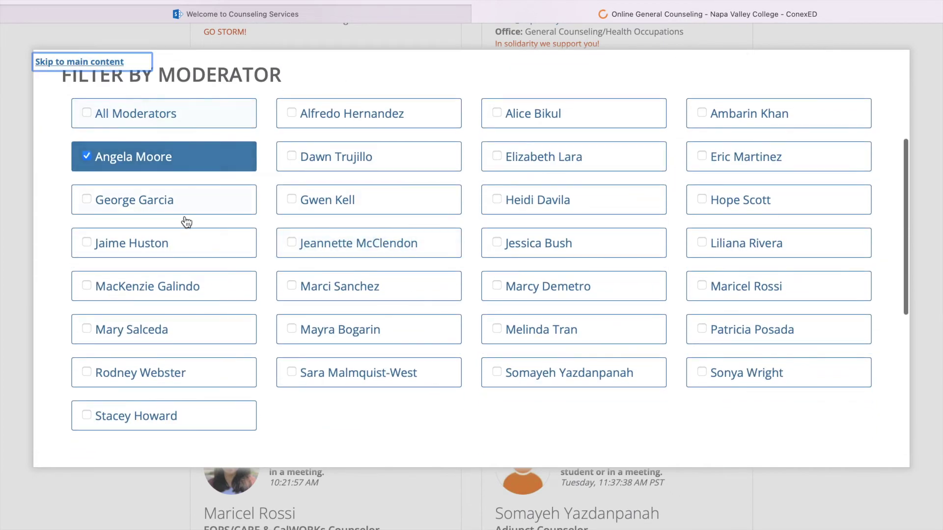
pyautogui.click(164, 381)
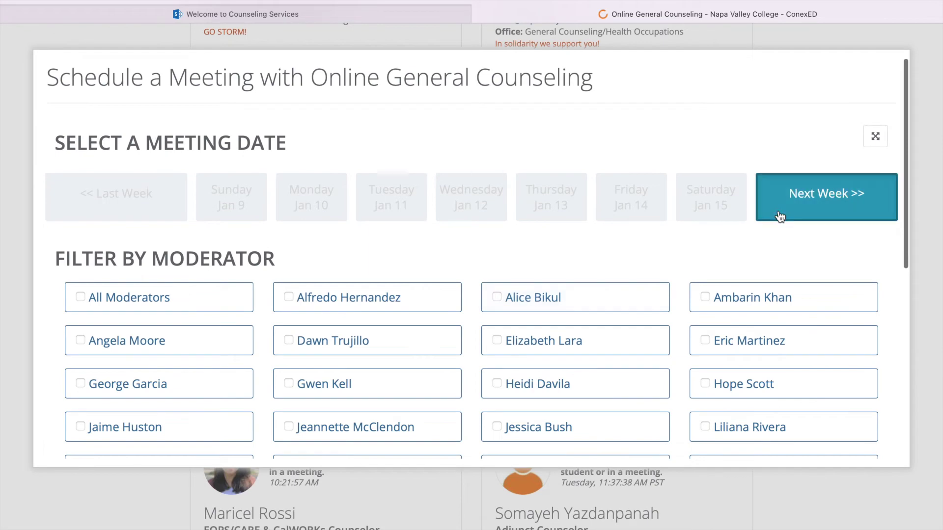
pyautogui.click(780, 215)
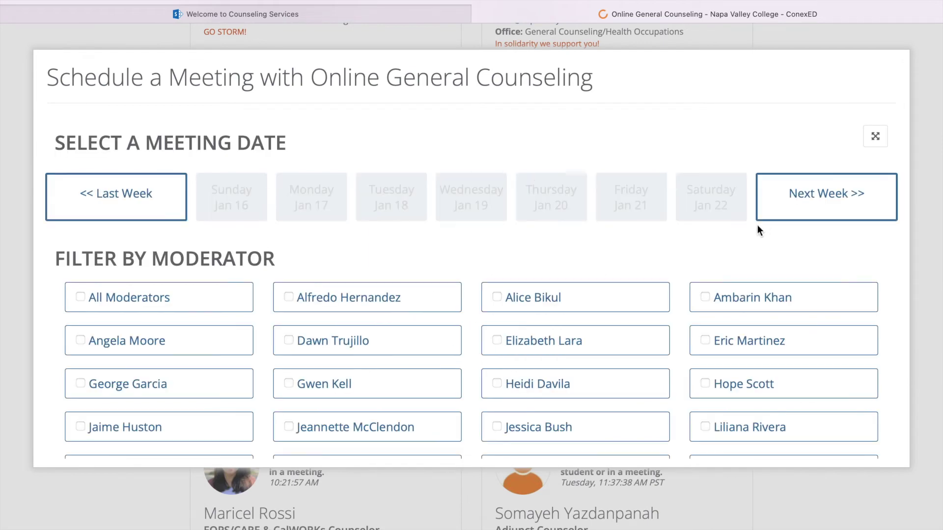
pyautogui.click(80, 215)
pyautogui.scroll(-2, 680, 382)
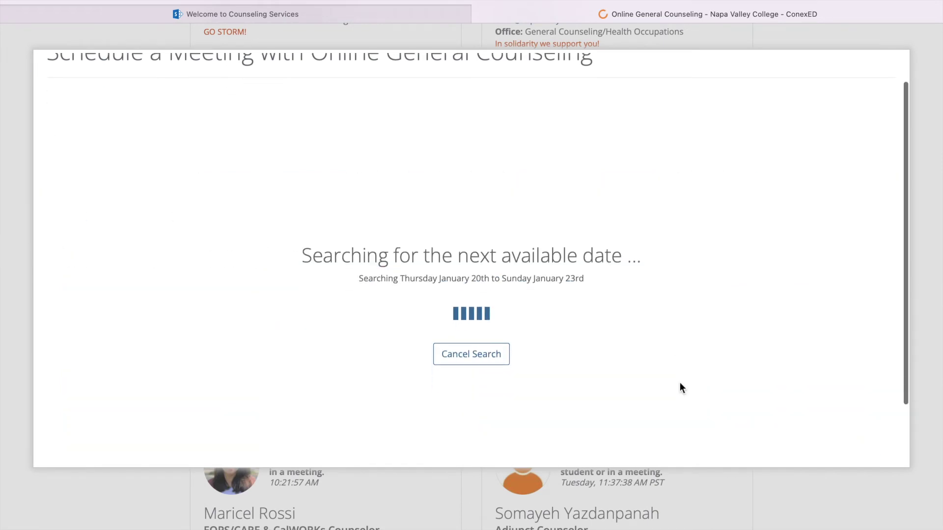
pyautogui.scroll(-3, 574, 339)
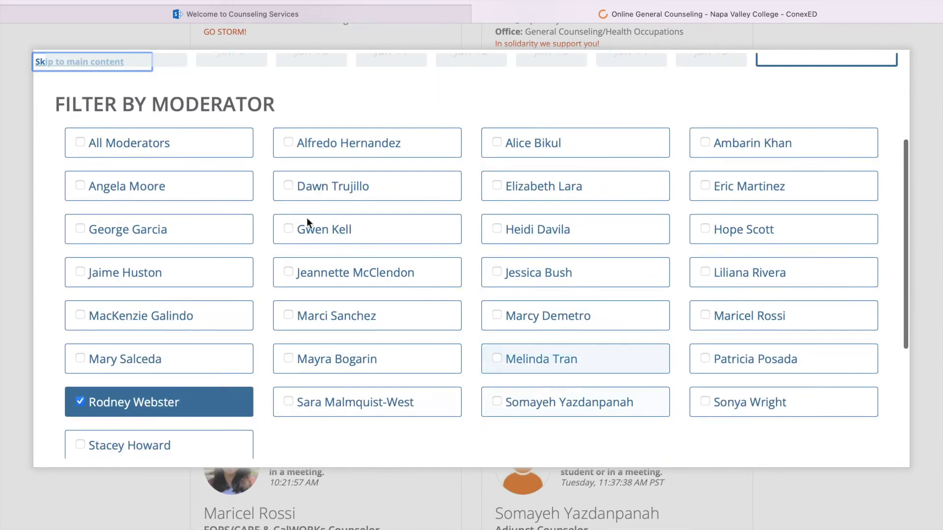
pyautogui.click(707, 188)
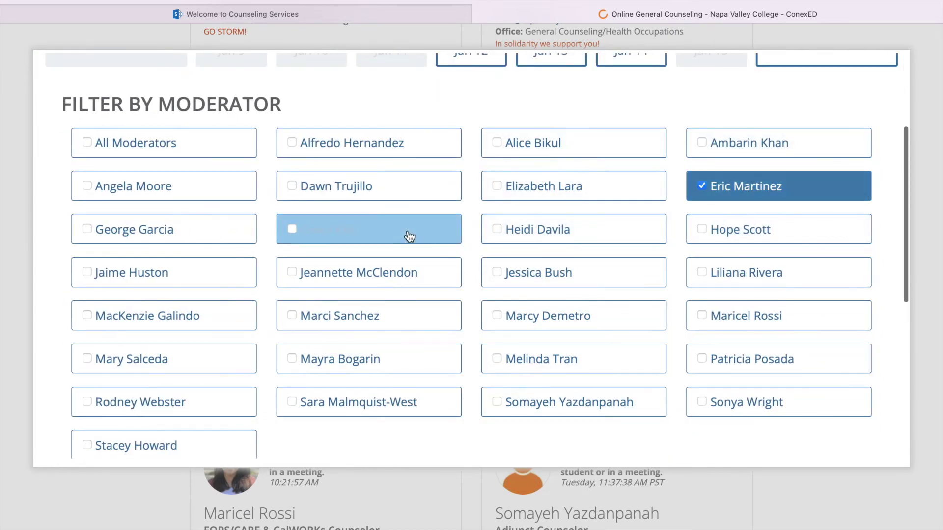
pyautogui.click(861, 223)
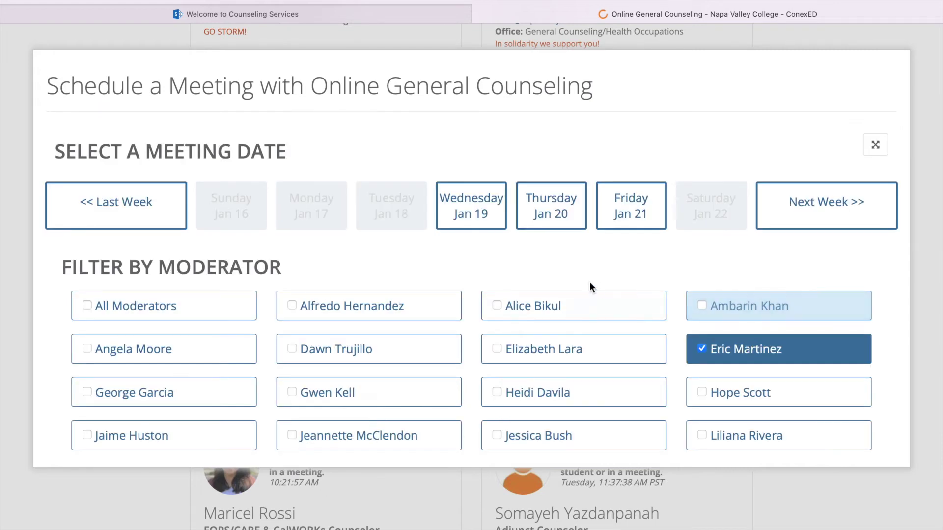
pyautogui.click(825, 214)
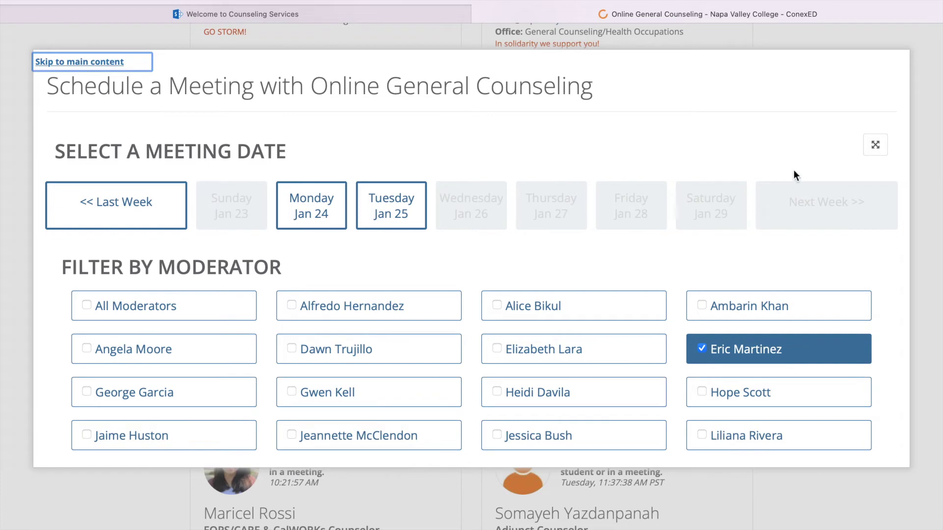
pyautogui.click(101, 222)
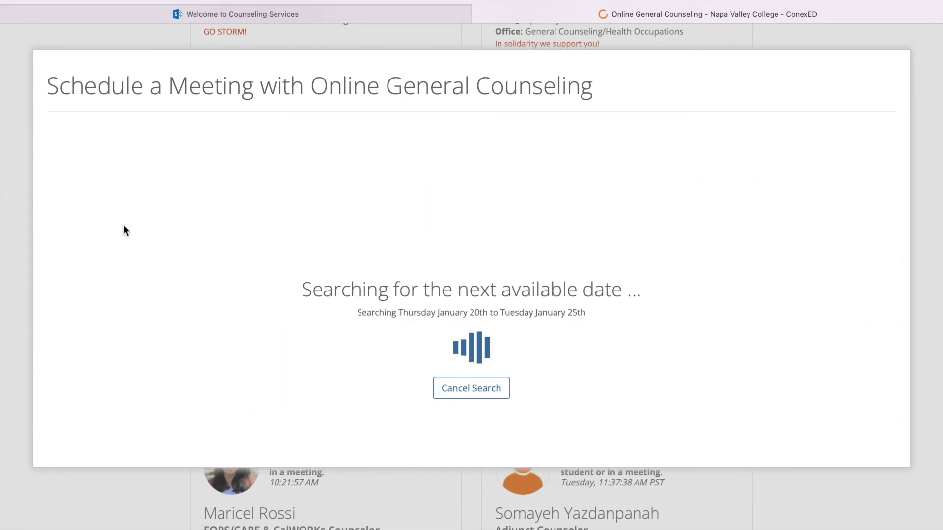
# Set a Step 4 Ed-Planning video meeting on Wednesday 01/19/2022 and dismiss the counselor profile card.
pyautogui.scroll(-10, 356, 290)
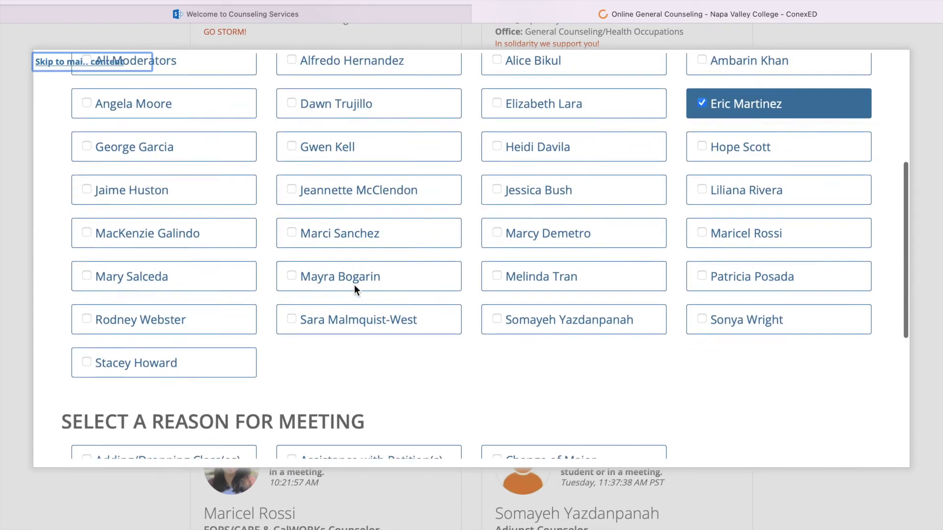
pyautogui.scroll(-2, 356, 290)
pyautogui.click(358, 347)
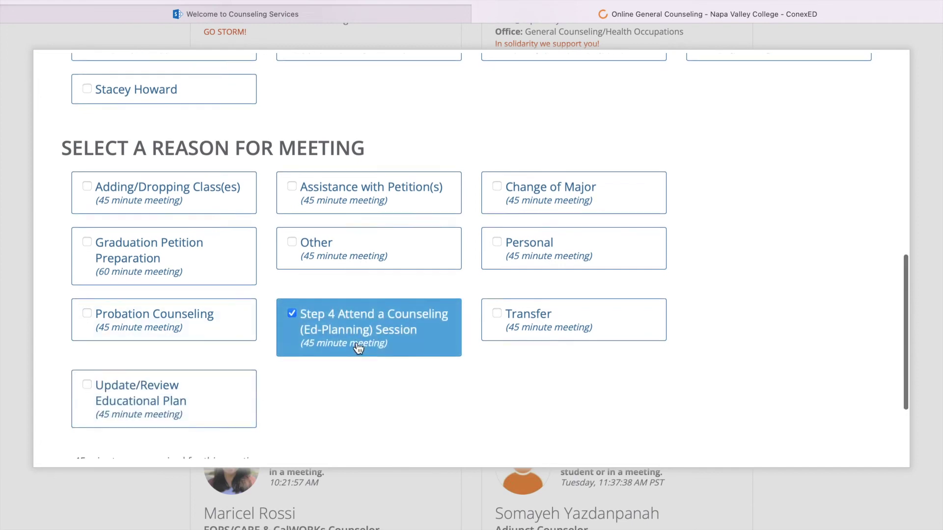
pyautogui.scroll(-3, 358, 349)
pyautogui.click(315, 423)
pyautogui.scroll(-2, 314, 425)
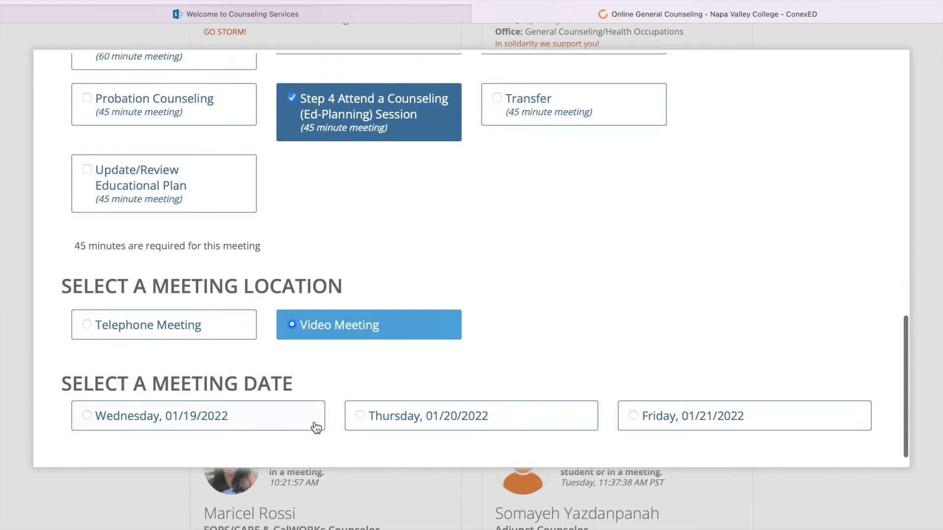
pyautogui.click(164, 421)
pyautogui.scroll(-4, 164, 421)
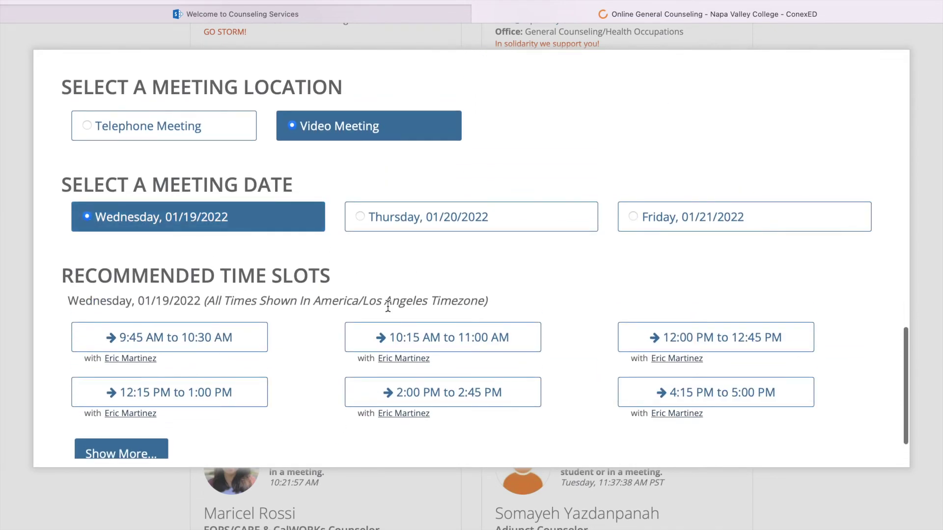
pyautogui.click(399, 420)
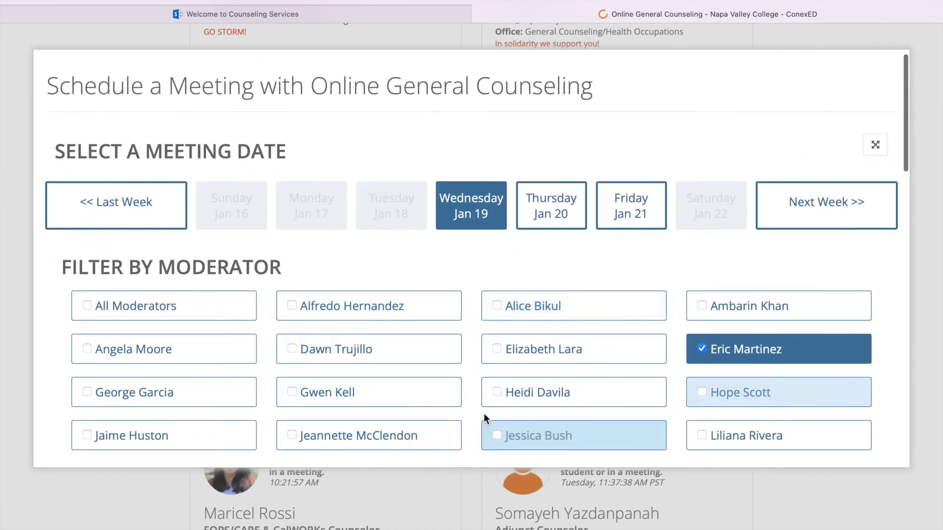
pyautogui.scroll(-3, 275, 311)
pyautogui.scroll(3, 275, 311)
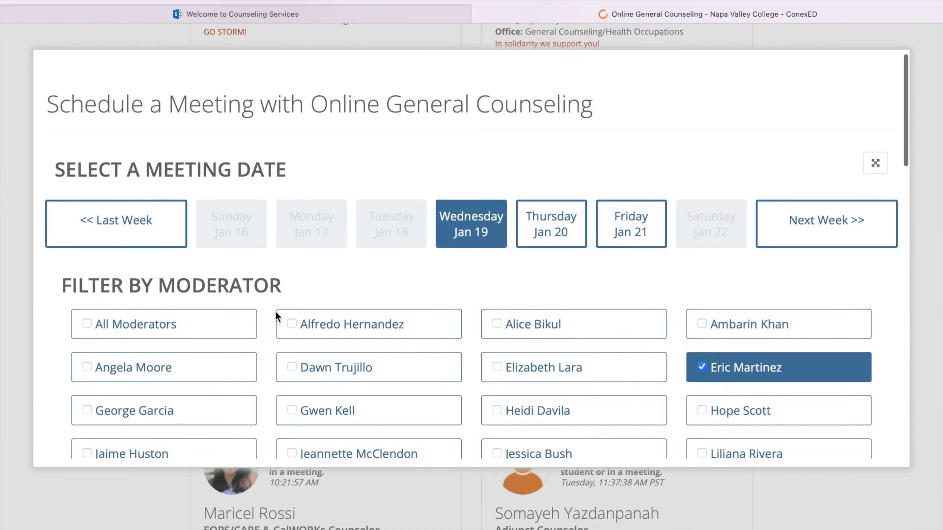
# Return to the Counseling Services tab and open the 5 Steps to Enroll page, reading down to Step 5.
pyautogui.click(462, 14)
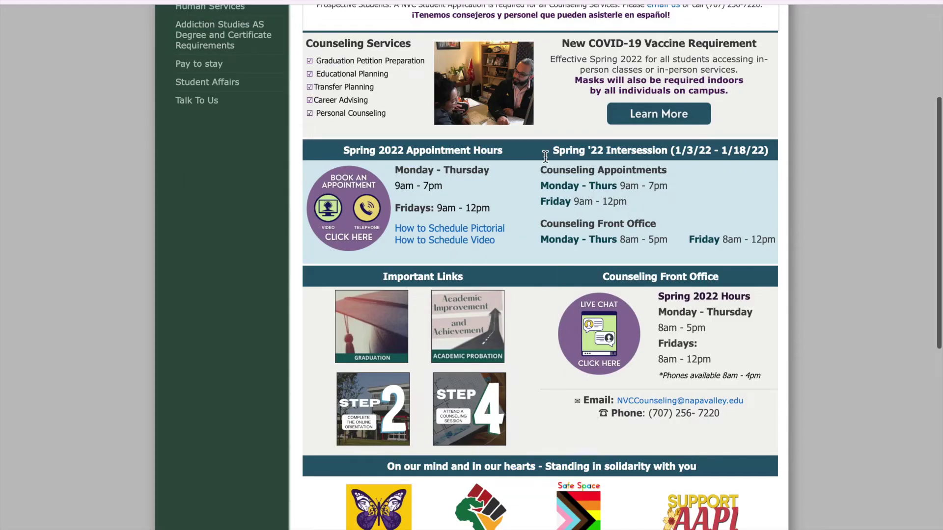
pyautogui.scroll(4, 465, 425)
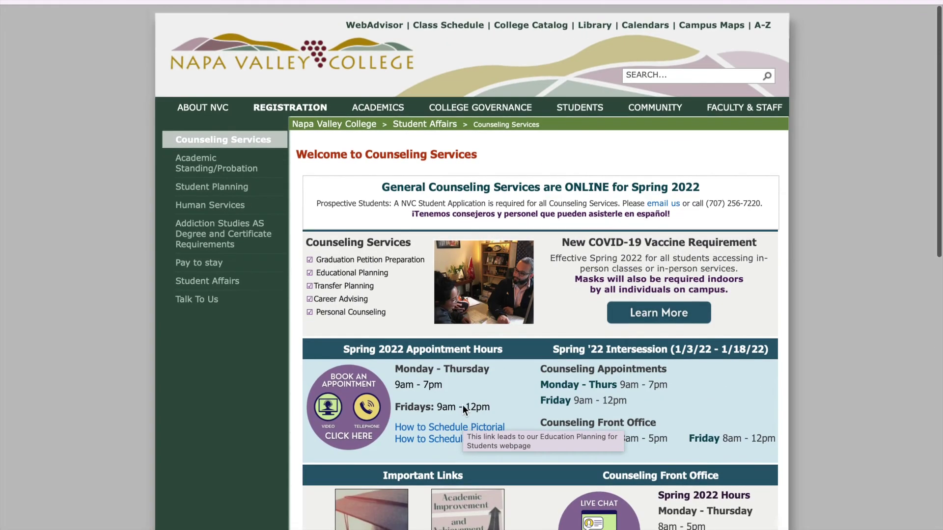
pyautogui.click(311, 140)
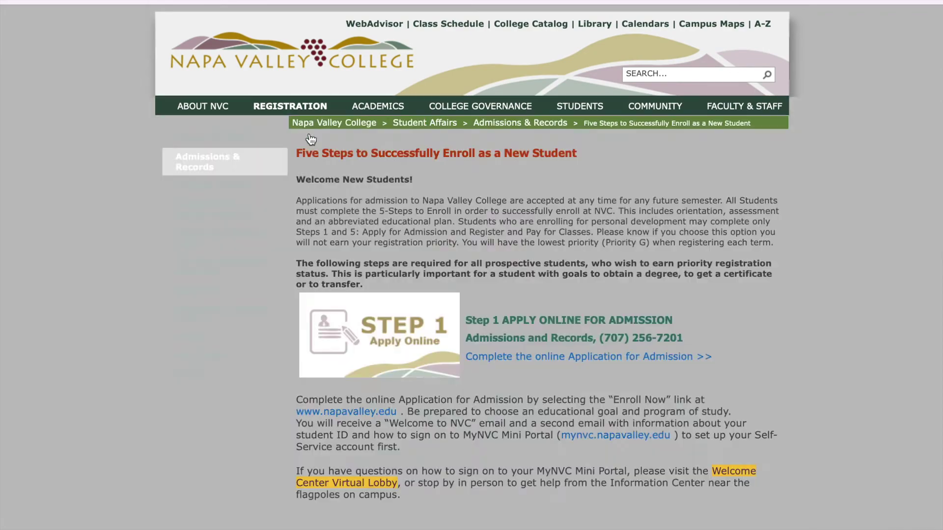
pyautogui.scroll(-15, 778, 361)
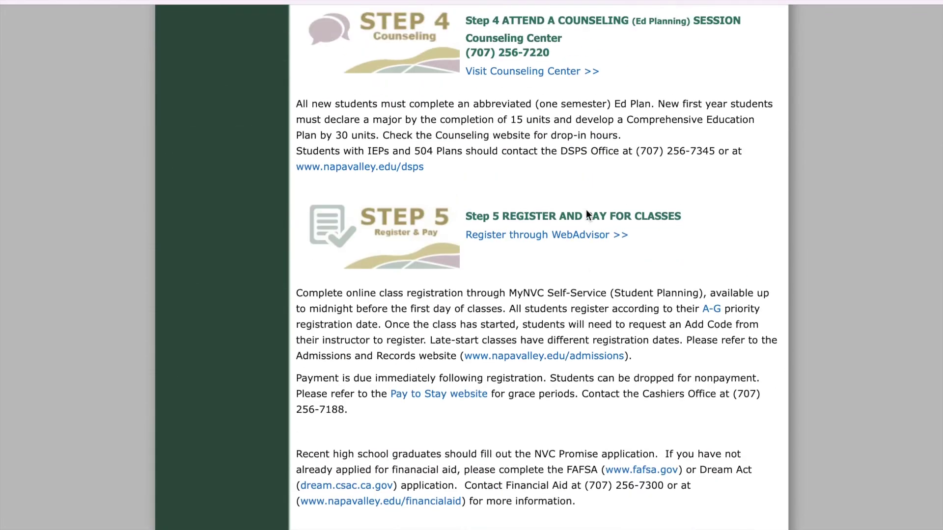
pyautogui.scroll(2, 587, 215)
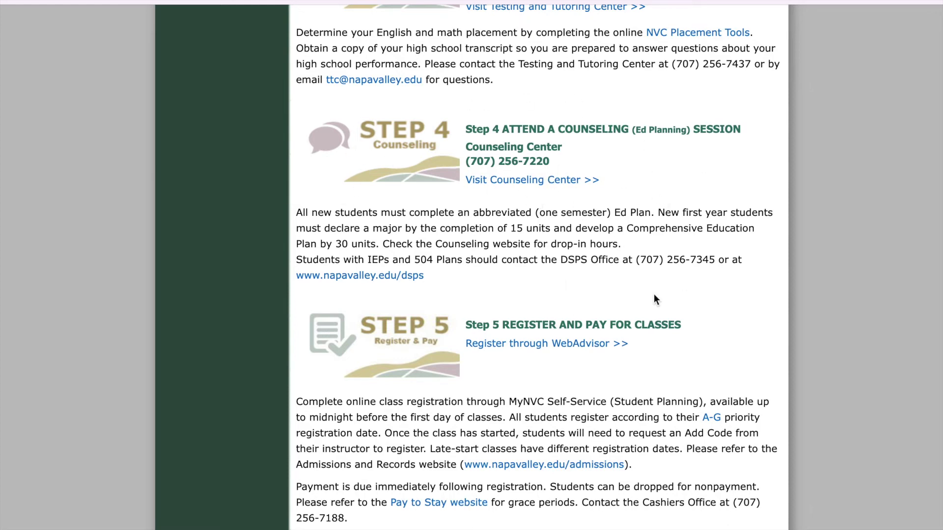
pyautogui.scroll(-5, 654, 299)
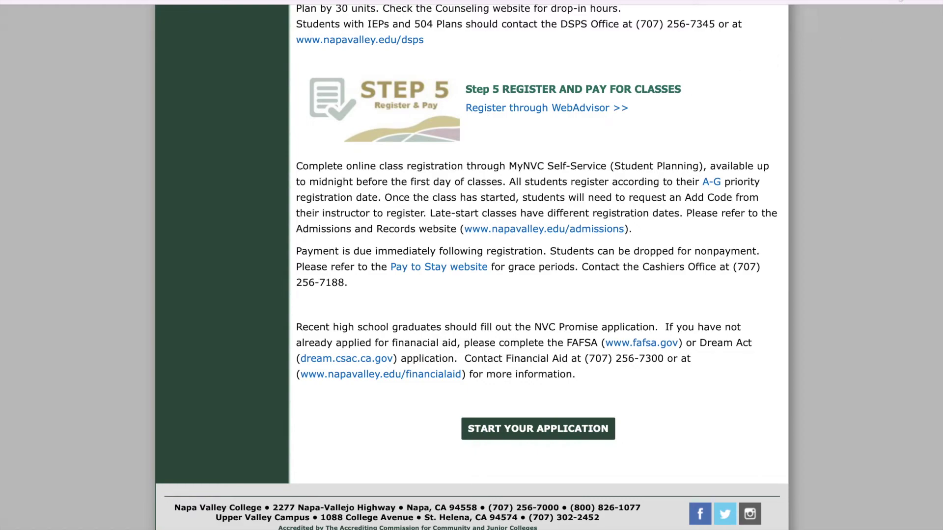
# Load selfservice.napavalley.edu in a new Safari tab.
pyautogui.press('super+t')
pyautogui.write('s')
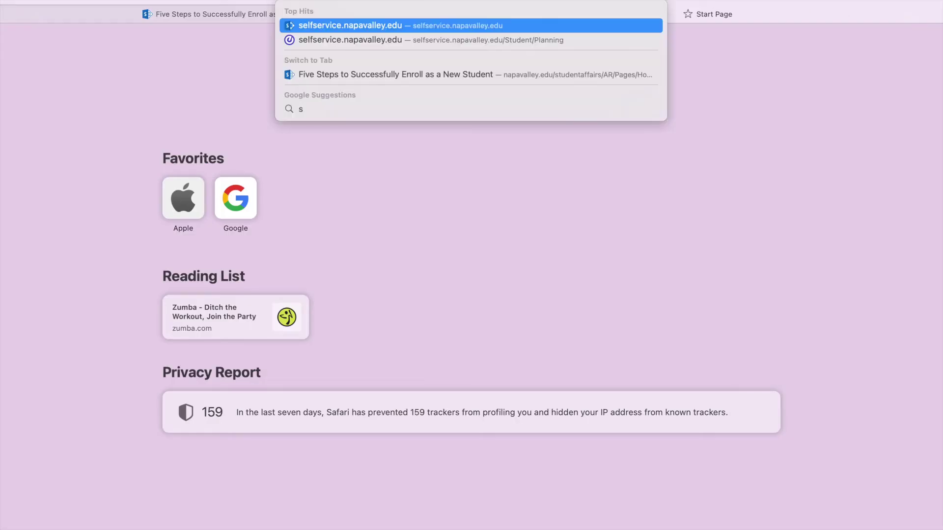
pyautogui.write('elfser')
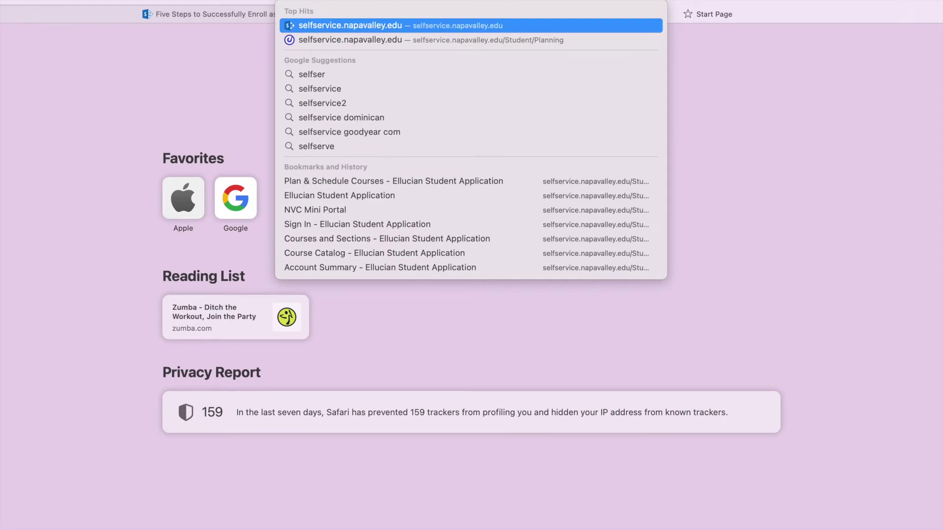
pyautogui.write('vice.napa')
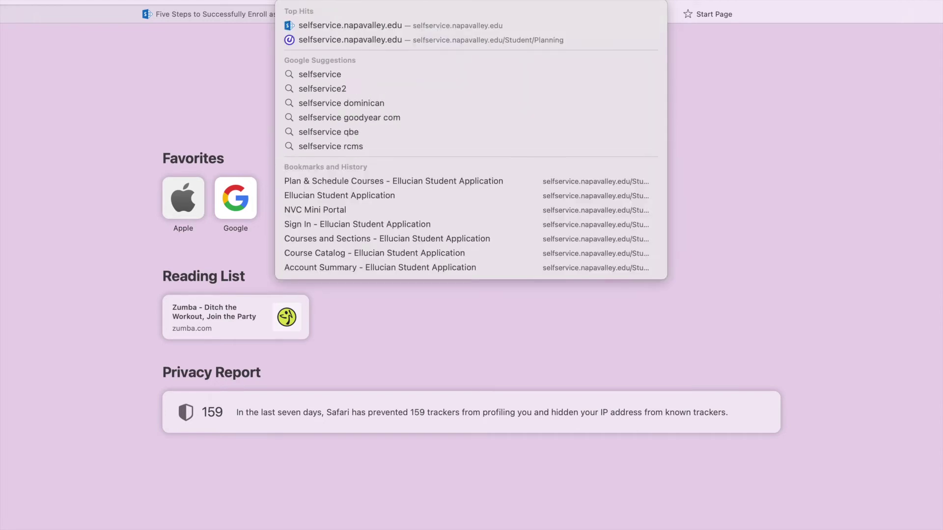
pyautogui.write('val')
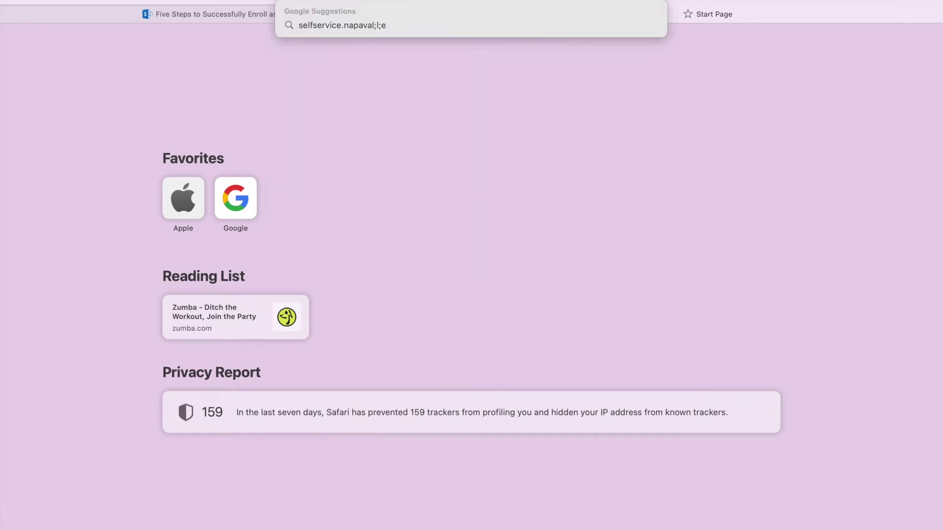
pyautogui.write('ley')
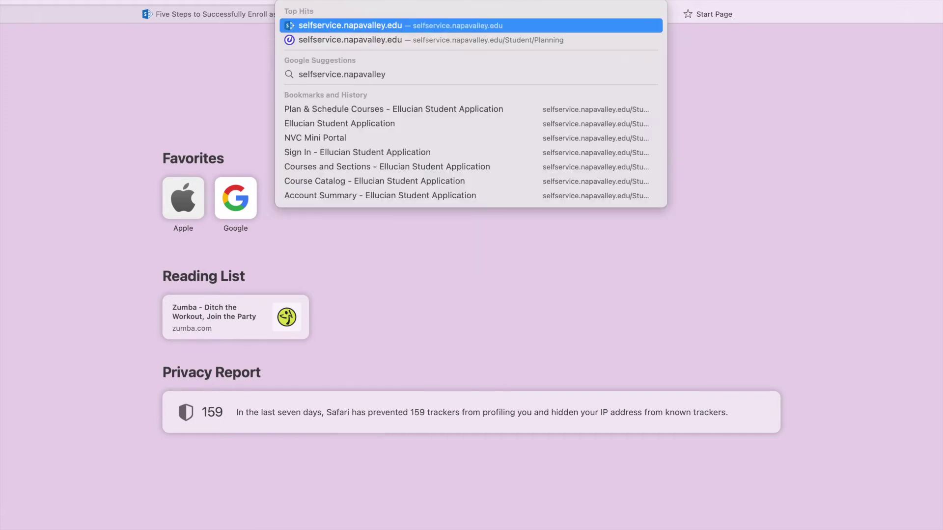
pyautogui.write('.edu')
pyautogui.press('Return')
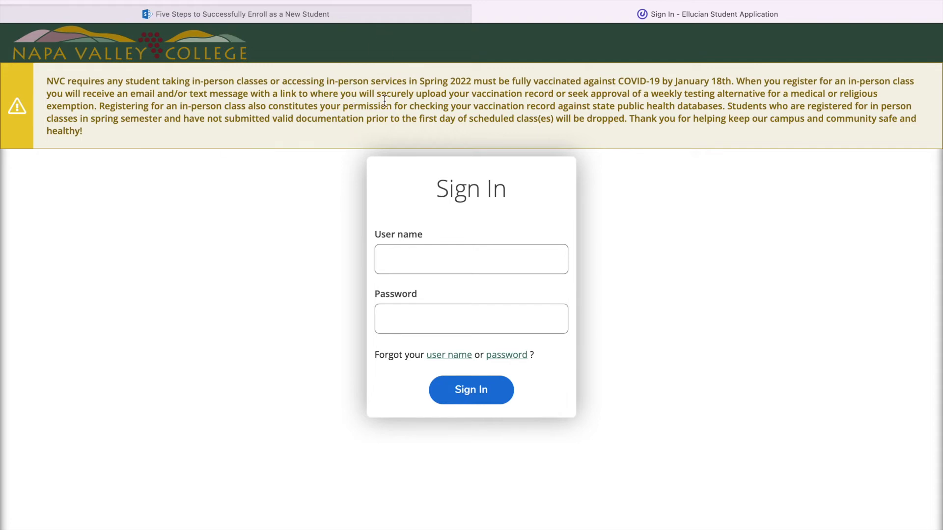
# Enter the student's user name and password and submit the sign-in form.
pyautogui.click(445, 256)
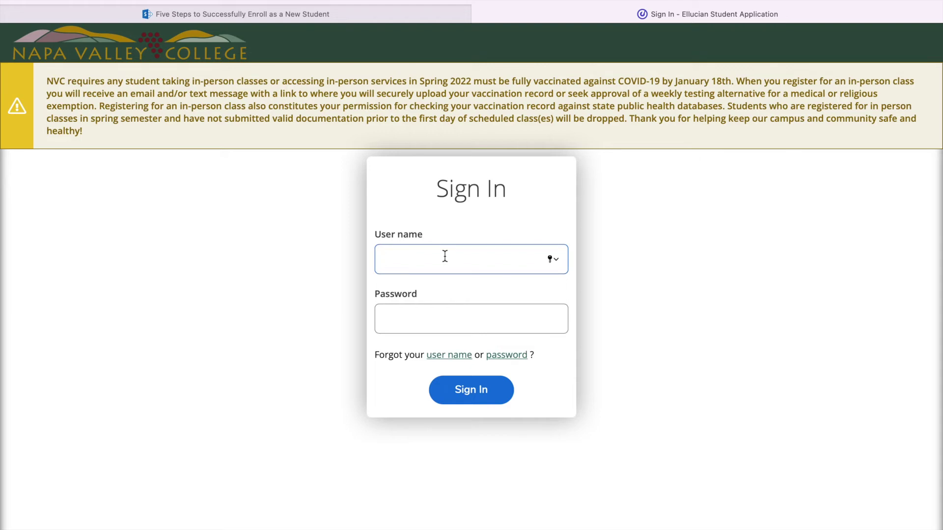
pyautogui.click(535, 323)
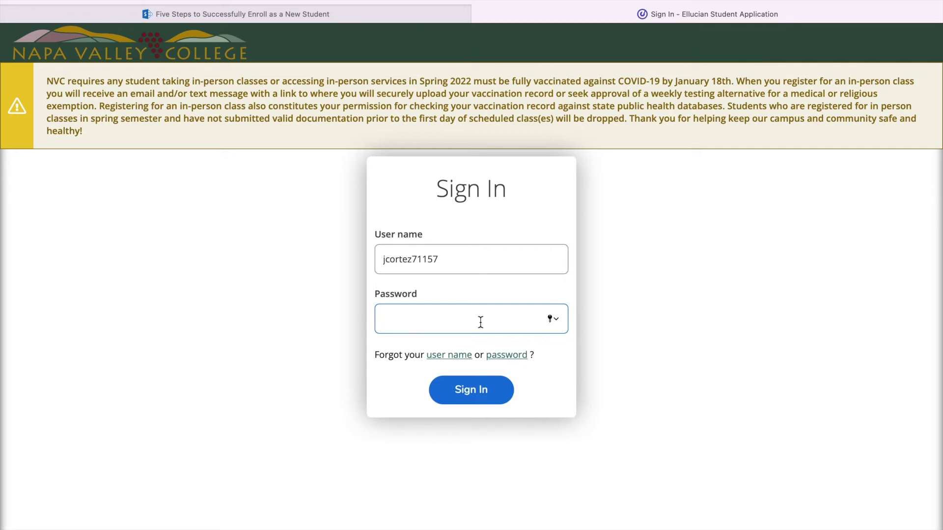
pyautogui.write('••••••••')
pyautogui.press('Return')
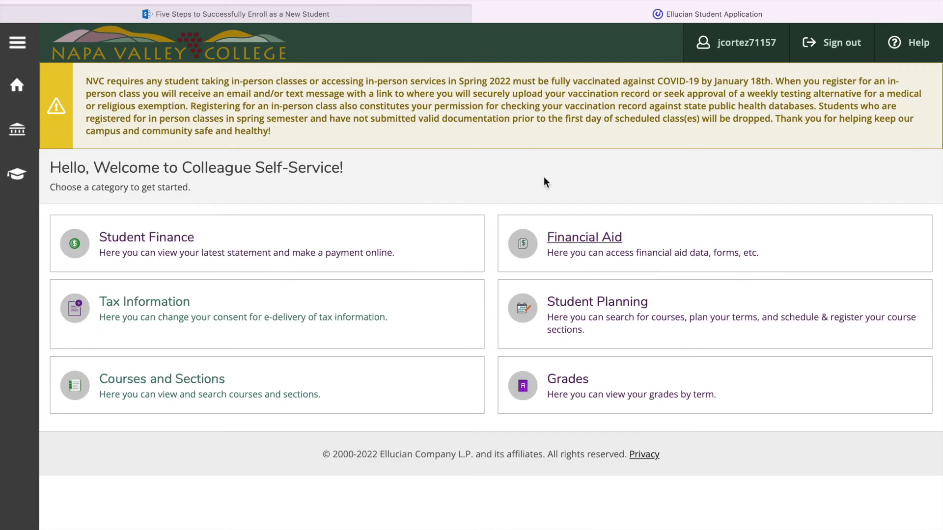
# Go to Student Planning from the Colleague Self-Service home page categories.
pyautogui.scroll(-1, 485, 243)
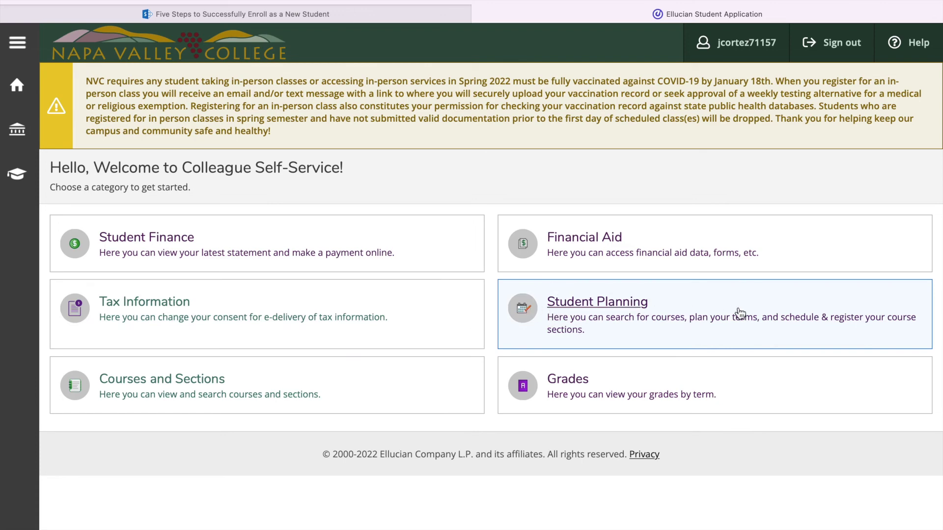
pyautogui.click(615, 308)
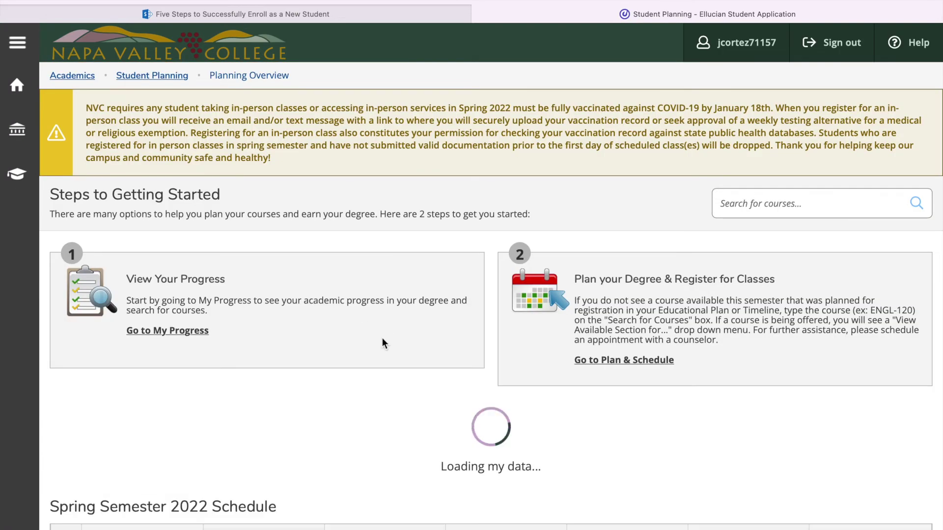
# Show the Plan & Schedule Timeline and slide the term carousel forward to Fall Semester 2024.
pyautogui.scroll(-2, 383, 340)
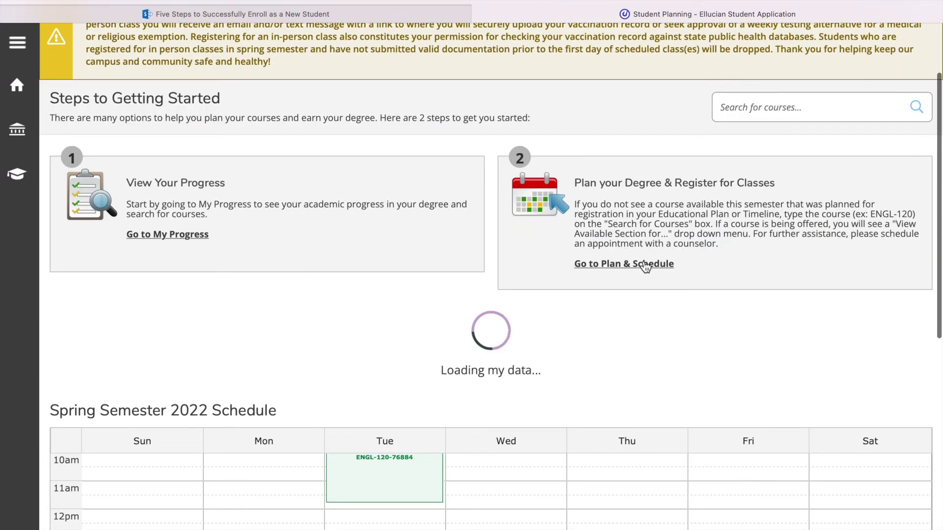
pyautogui.click(645, 265)
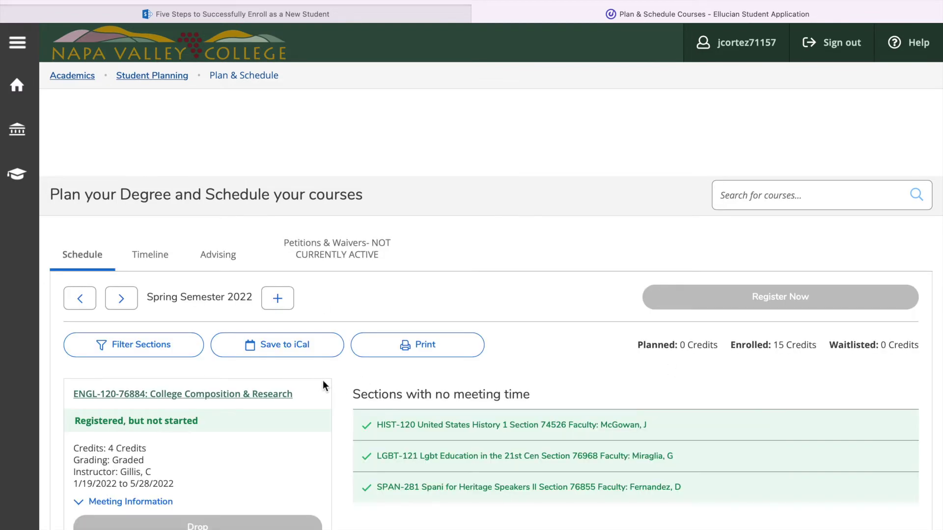
pyautogui.click(150, 256)
pyautogui.scroll(-1, 454, 444)
pyautogui.scroll(-1, 453, 444)
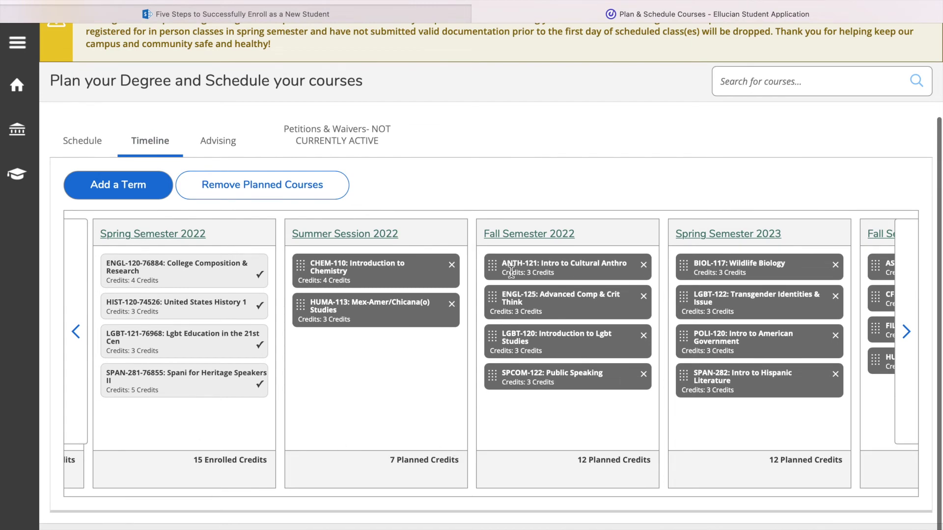
pyautogui.click(896, 371)
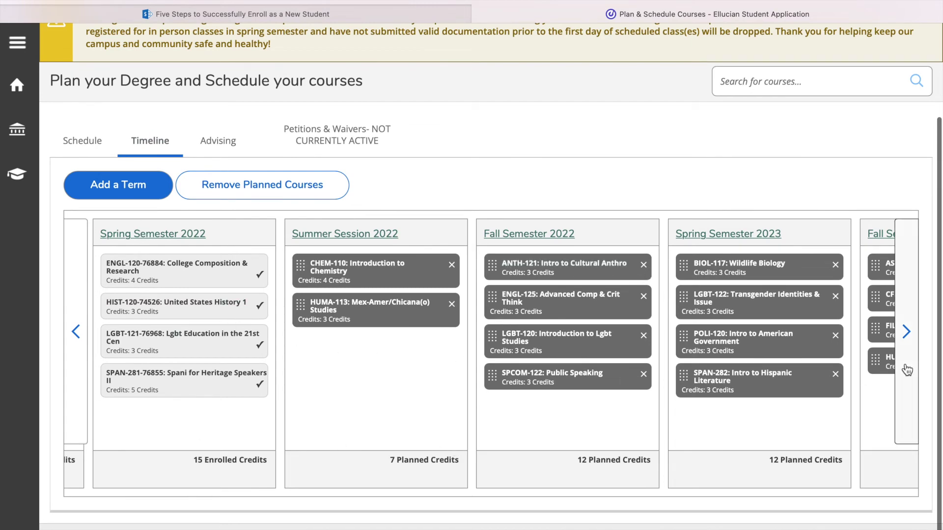
pyautogui.click(76, 338)
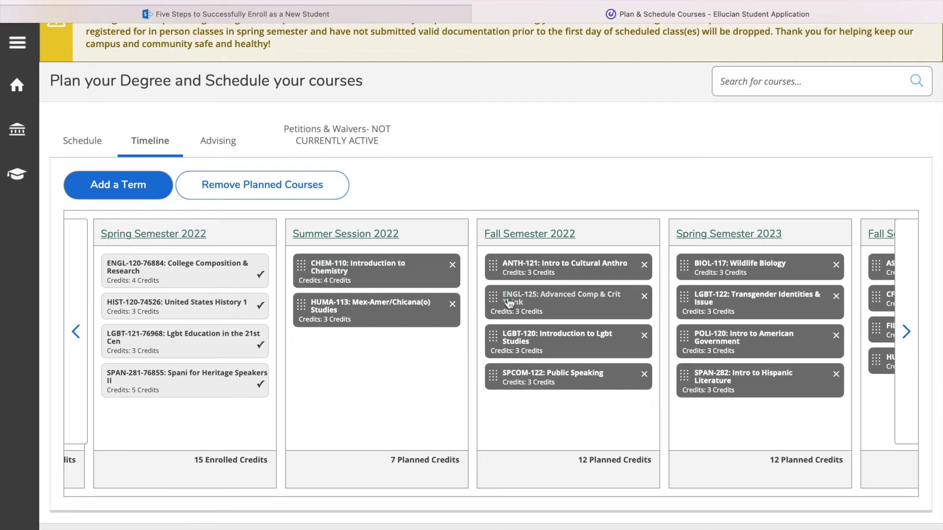
pyautogui.click(906, 332)
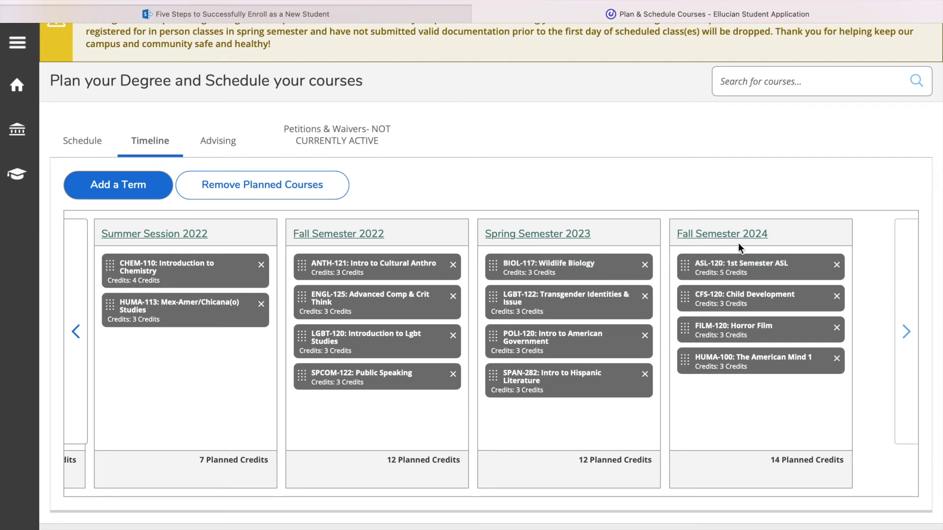
# Open the Fall 2024 and Spring 2023 schedules, switching between timeline and weekly schedule views.
pyautogui.click(756, 235)
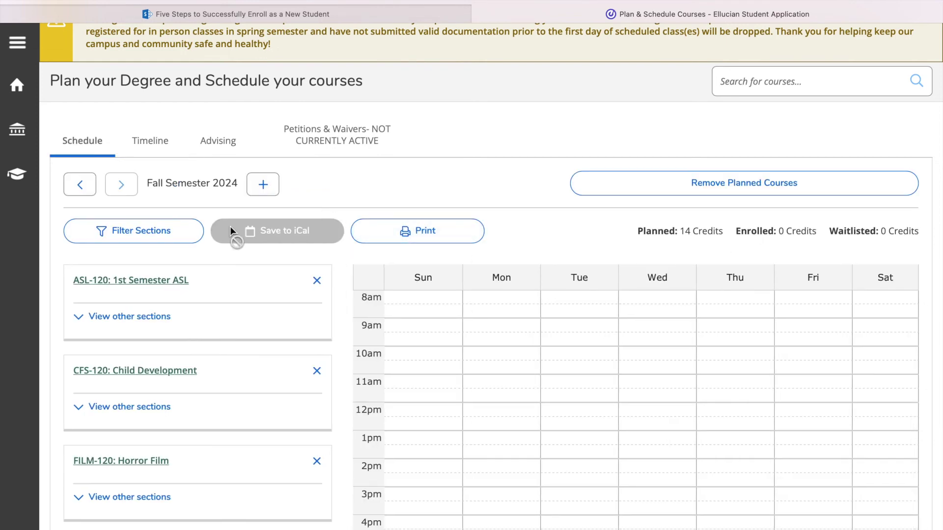
pyautogui.click(85, 185)
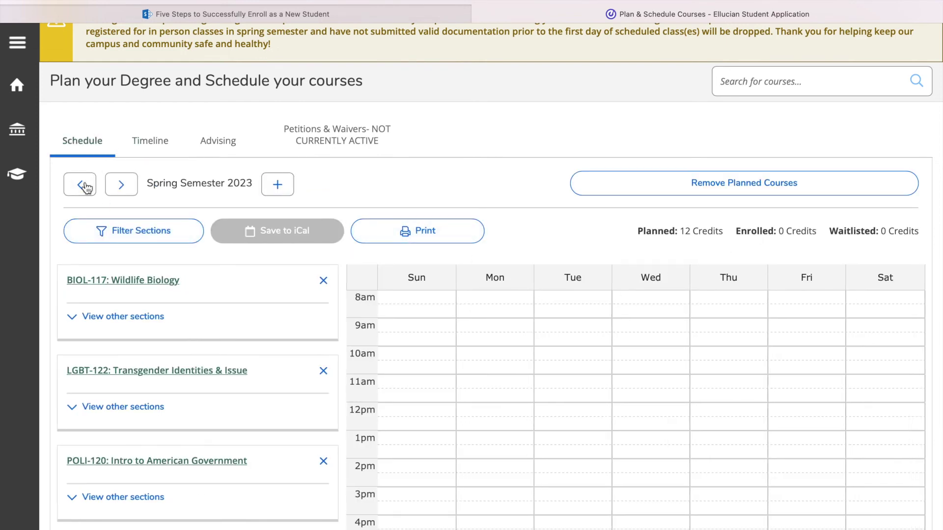
pyautogui.click(134, 143)
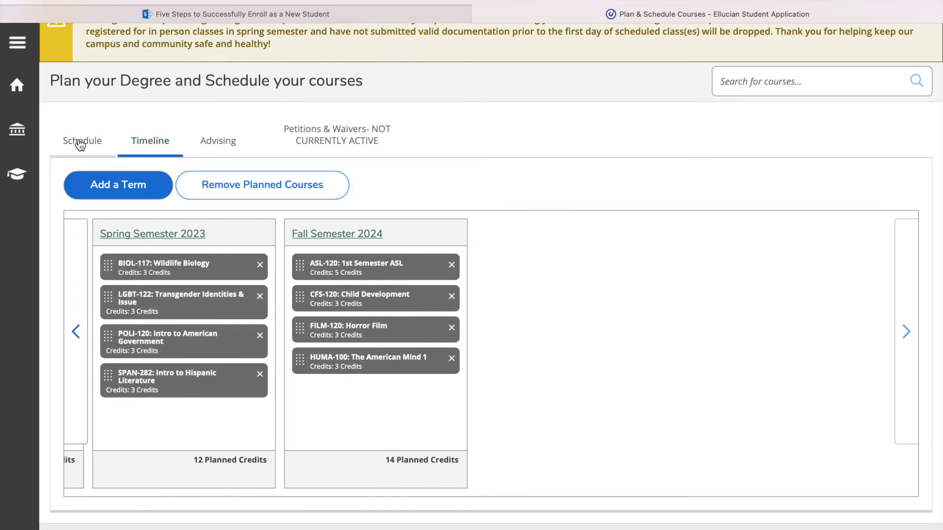
pyautogui.click(80, 143)
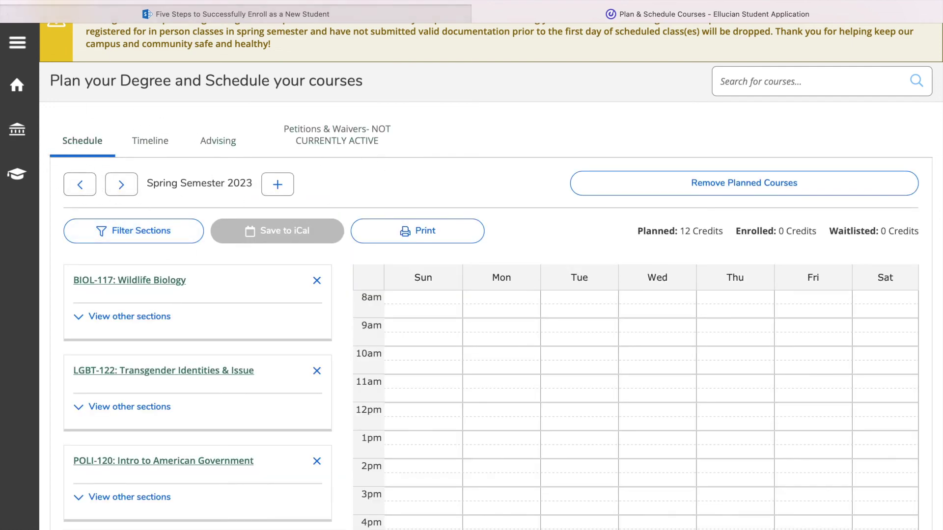
# Return to the timeline and step back three terms to reach Spring Semester 2022.
pyautogui.click(173, 154)
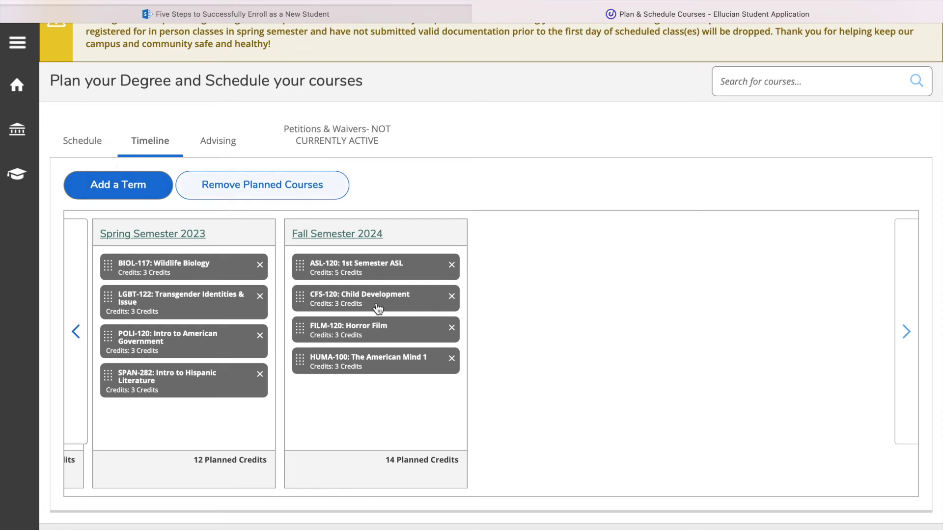
pyautogui.click(78, 362)
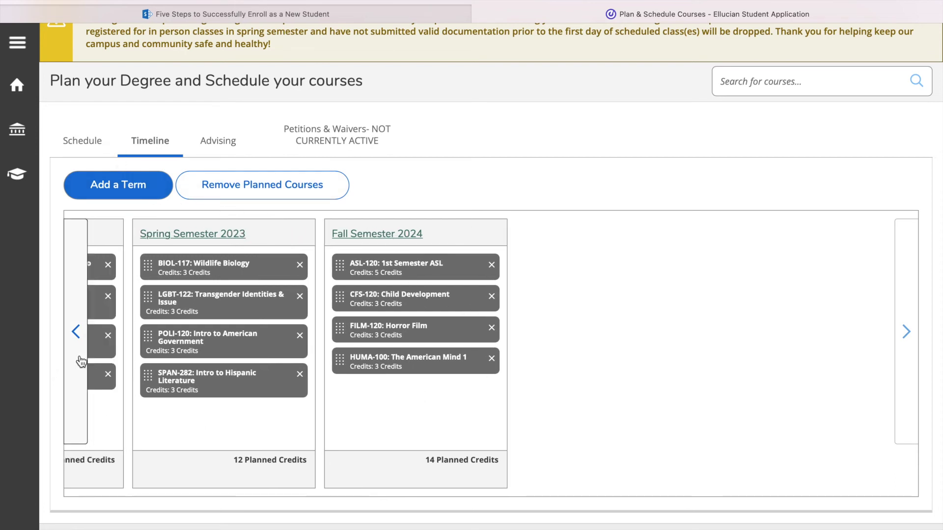
pyautogui.click(78, 362)
pyautogui.click(81, 362)
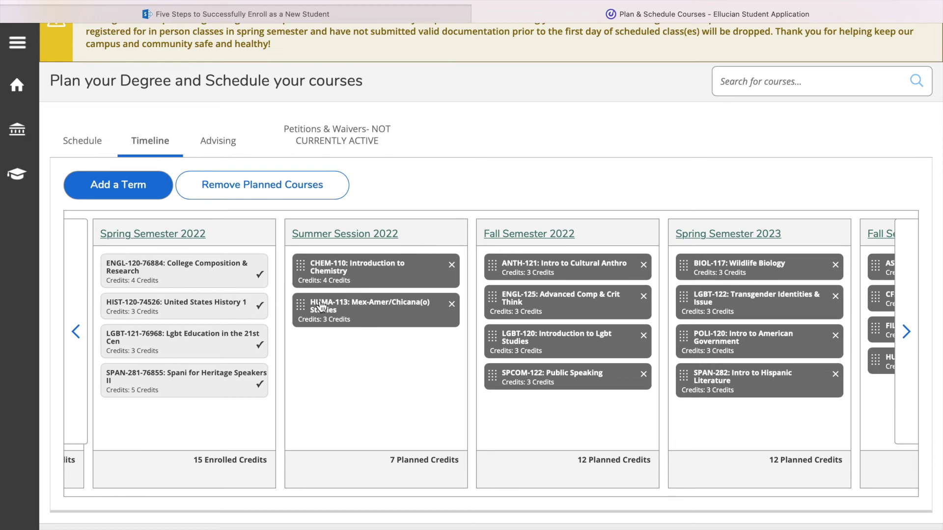
pyautogui.click(197, 267)
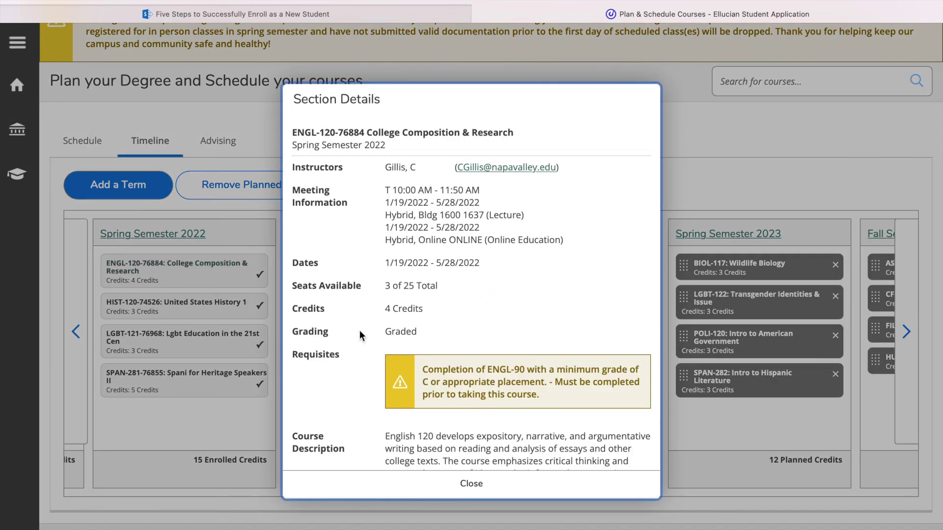
pyautogui.scroll(-2, 361, 336)
pyautogui.scroll(2, 393, 245)
pyautogui.scroll(-3, 445, 217)
pyautogui.scroll(3, 452, 343)
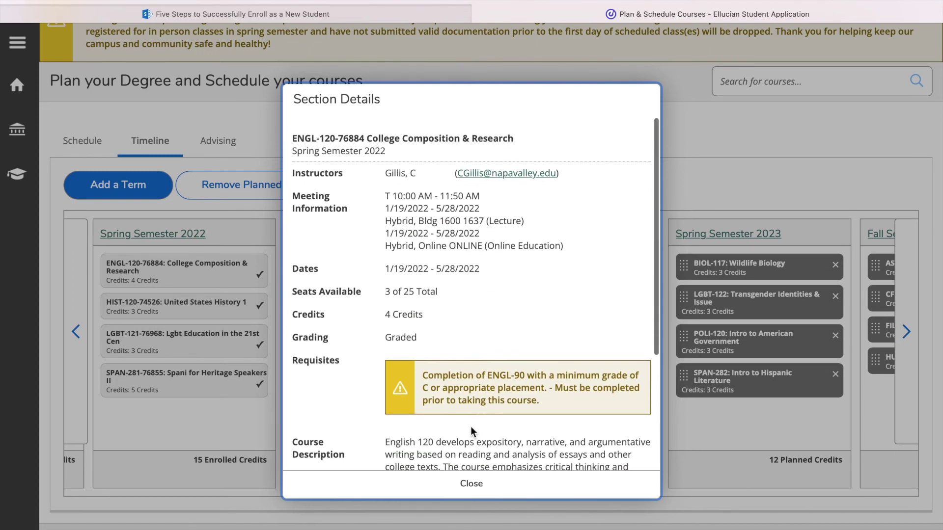
pyautogui.click(471, 484)
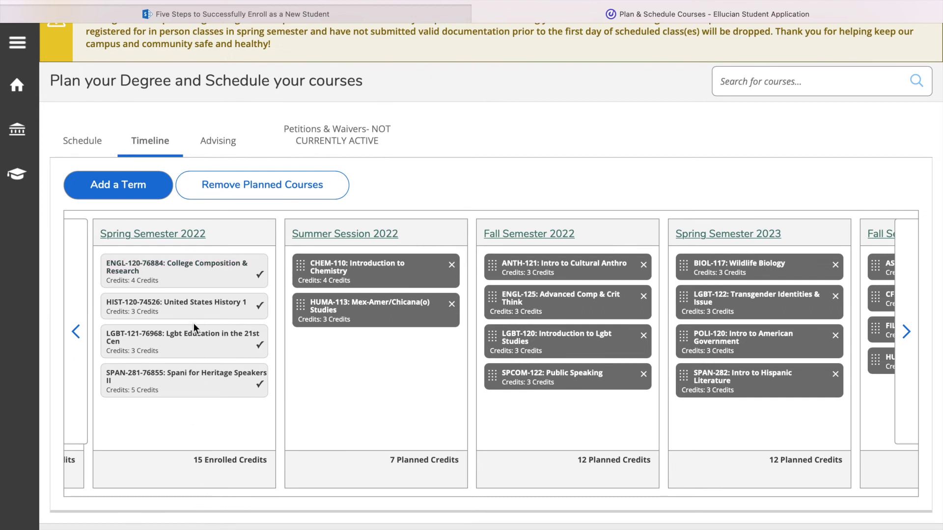
# Search courses for 'english 12' and filter results to Spring Semester 2022.
pyautogui.click(817, 82)
pyautogui.write('english 12')
pyautogui.press('Return')
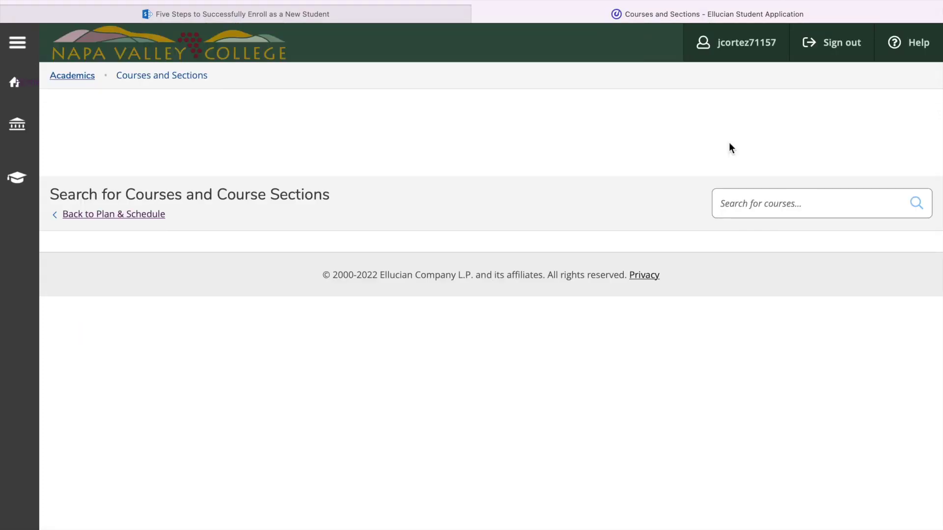
pyautogui.scroll(-5, 231, 219)
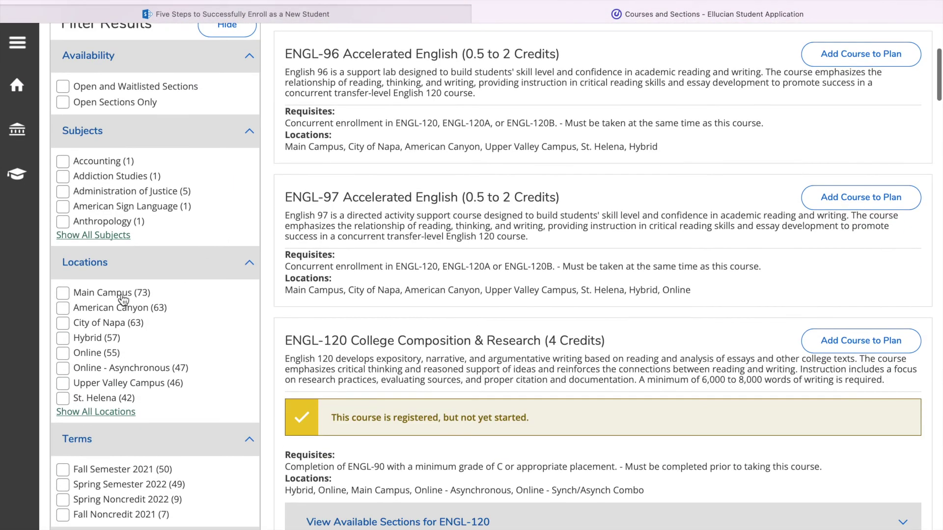
pyautogui.scroll(-4, 99, 391)
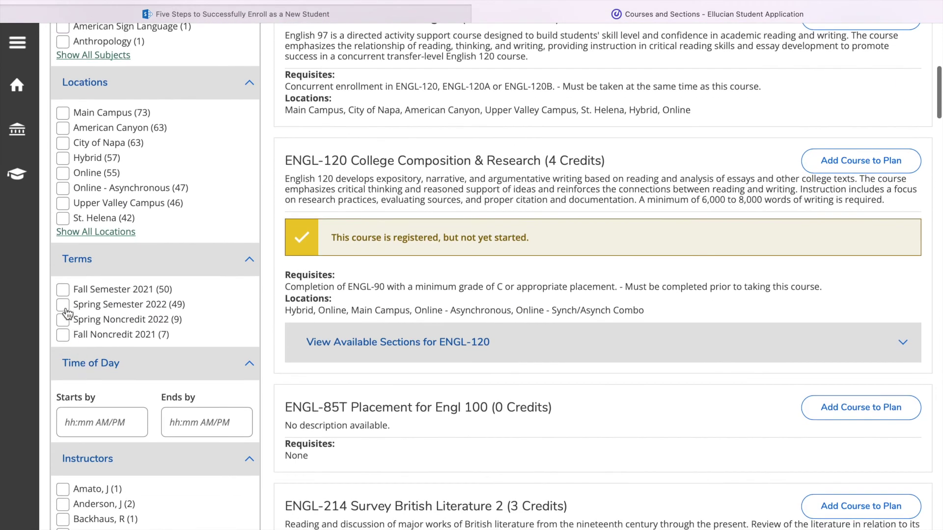
pyautogui.click(63, 308)
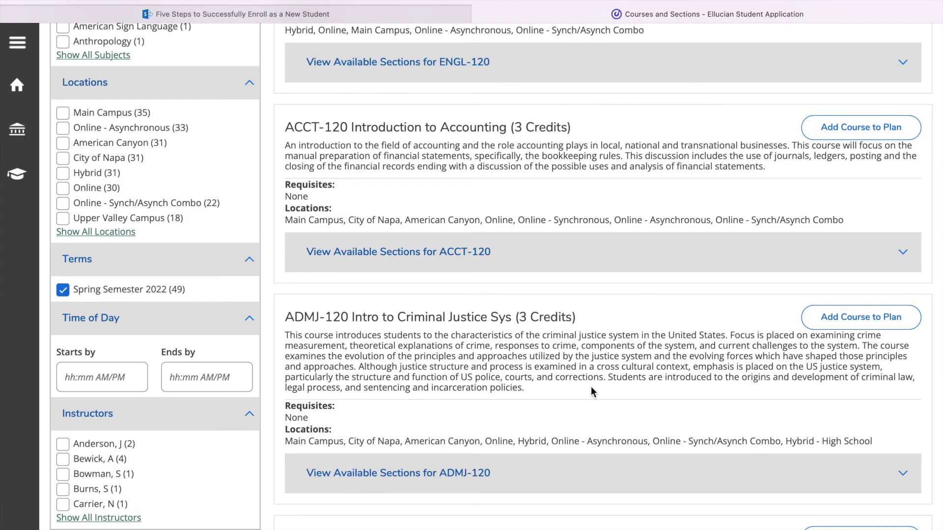
pyautogui.scroll(4, 629, 248)
pyautogui.scroll(3, 629, 248)
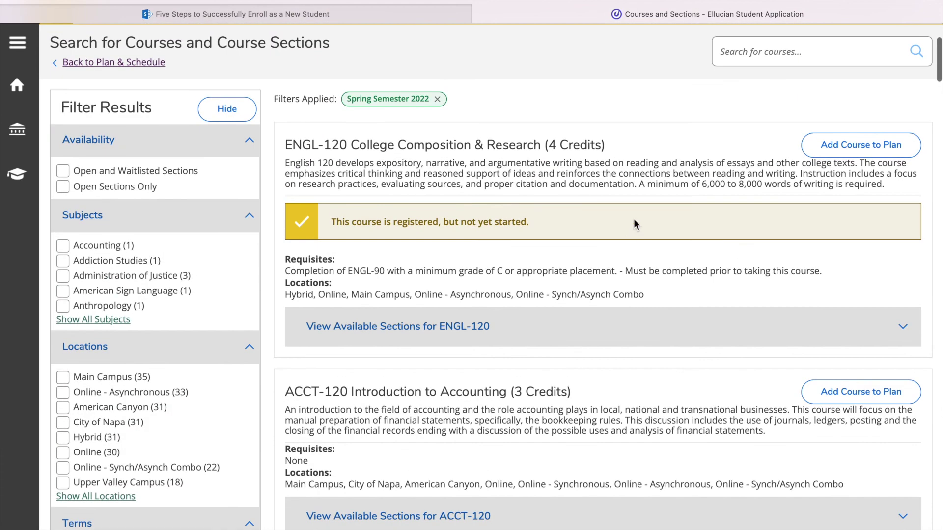
# Expand the available ENGL-120 sections and browse them to find section 76884.
pyautogui.click(482, 326)
pyautogui.scroll(-4, 481, 329)
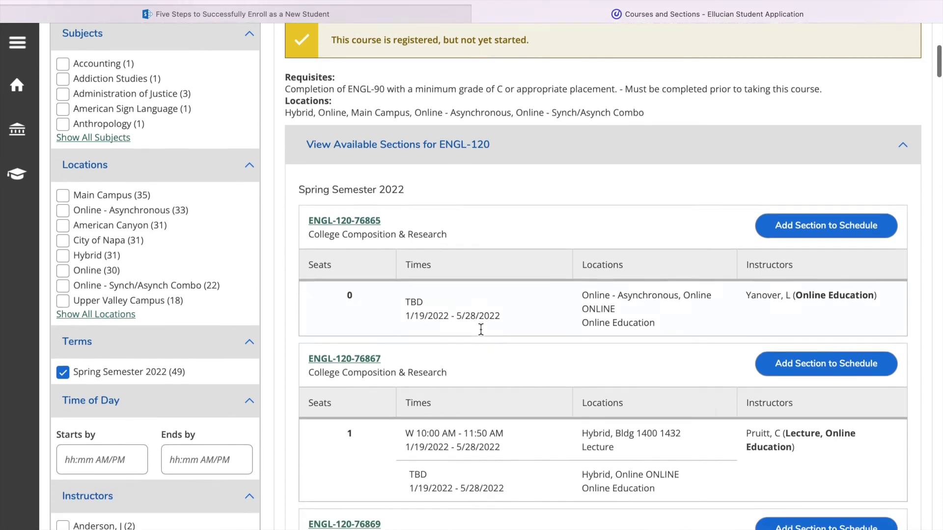
pyautogui.scroll(-5, 481, 329)
pyautogui.scroll(2, 481, 329)
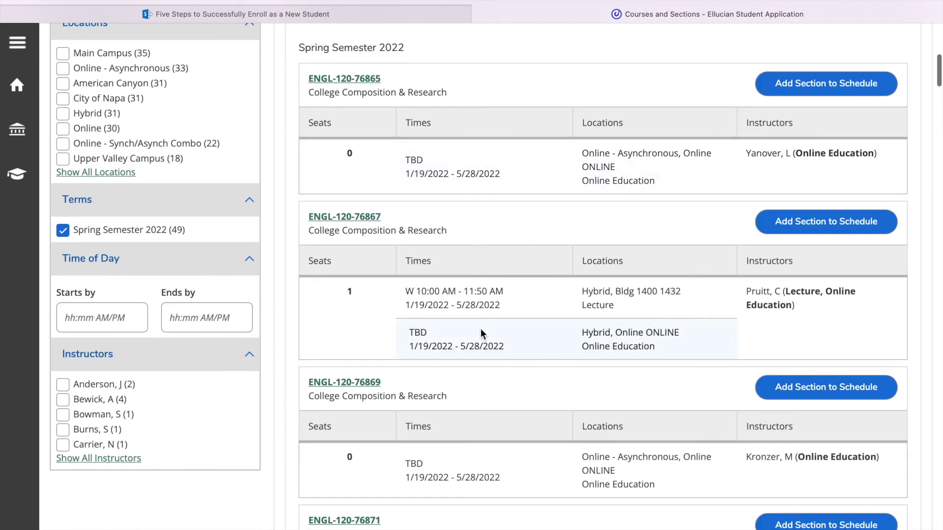
pyautogui.scroll(-10, 482, 333)
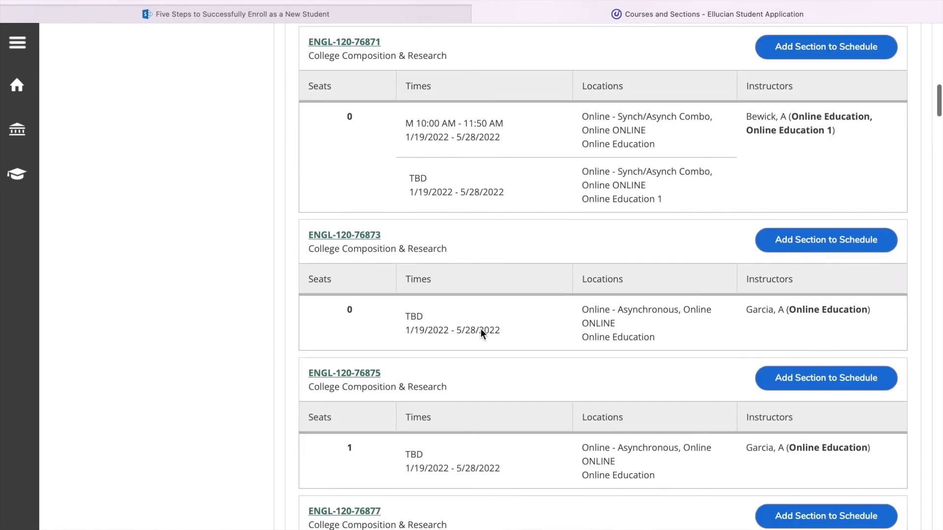
pyautogui.scroll(-8, 482, 332)
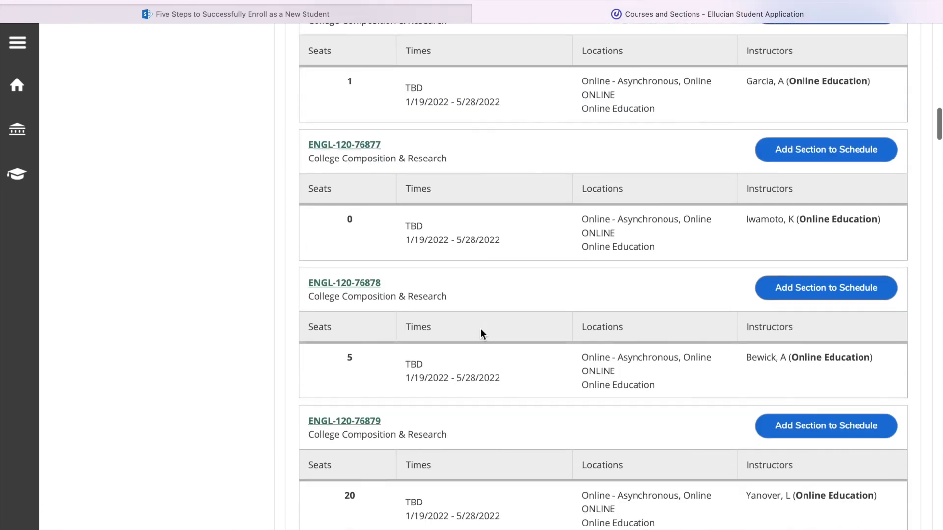
pyautogui.scroll(-11, 480, 328)
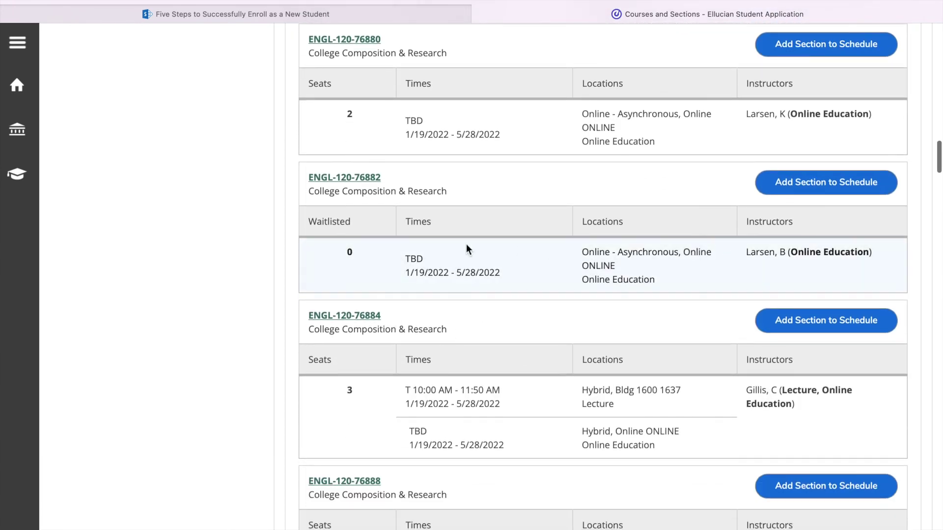
pyautogui.scroll(-6, 600, 223)
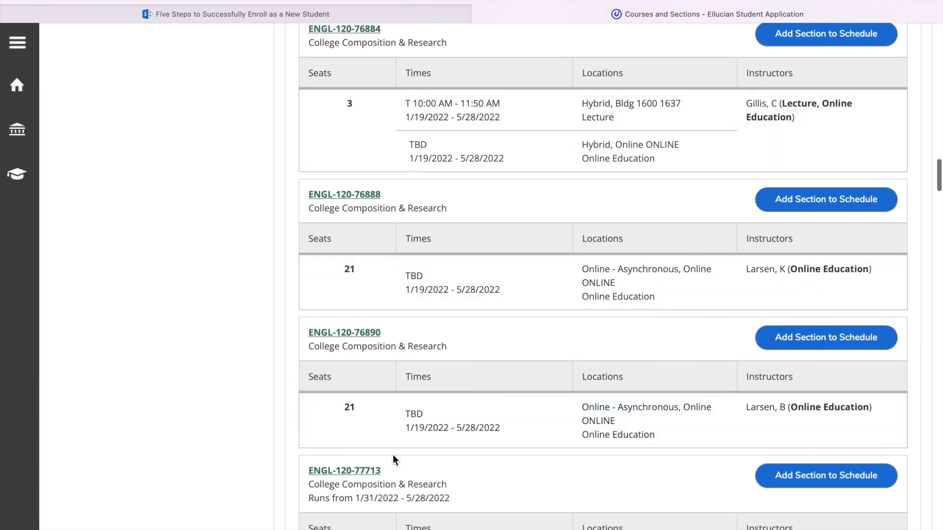
pyautogui.scroll(-14, 393, 454)
pyautogui.scroll(18, 394, 458)
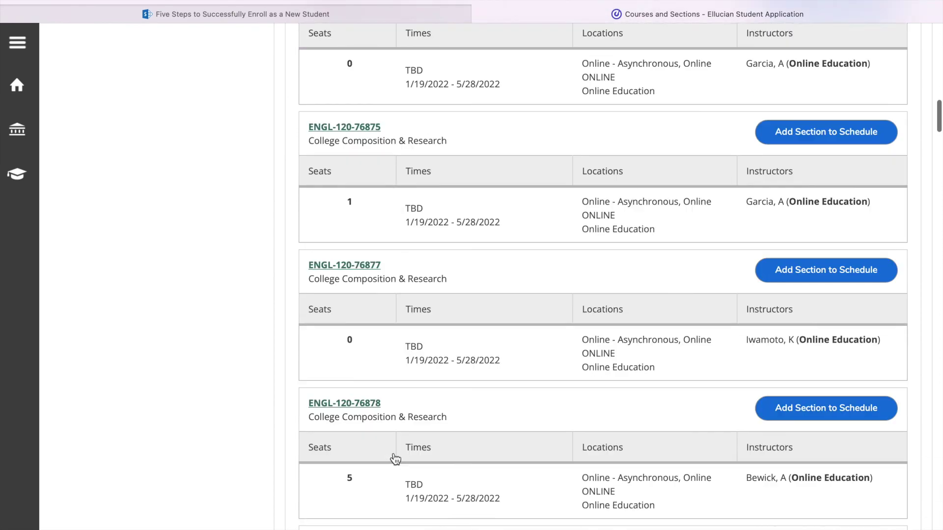
pyautogui.hotkey('ctrl', '-')
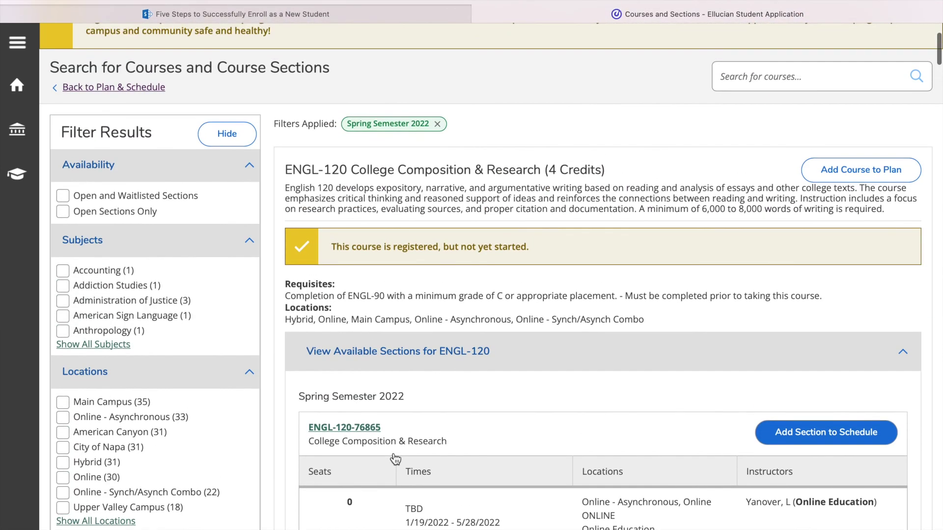
pyautogui.hotkey('ctrl', '+')
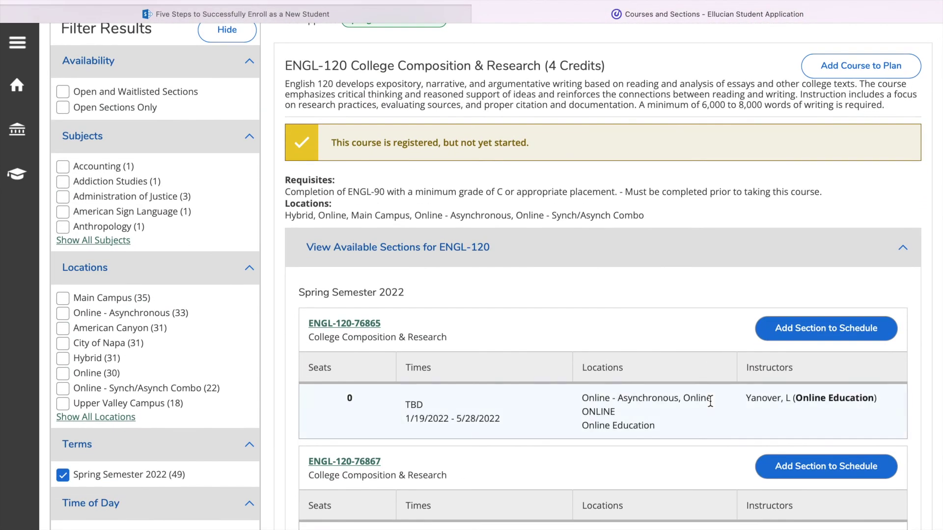
pyautogui.scroll(-6, 710, 399)
pyautogui.scroll(-5, 710, 400)
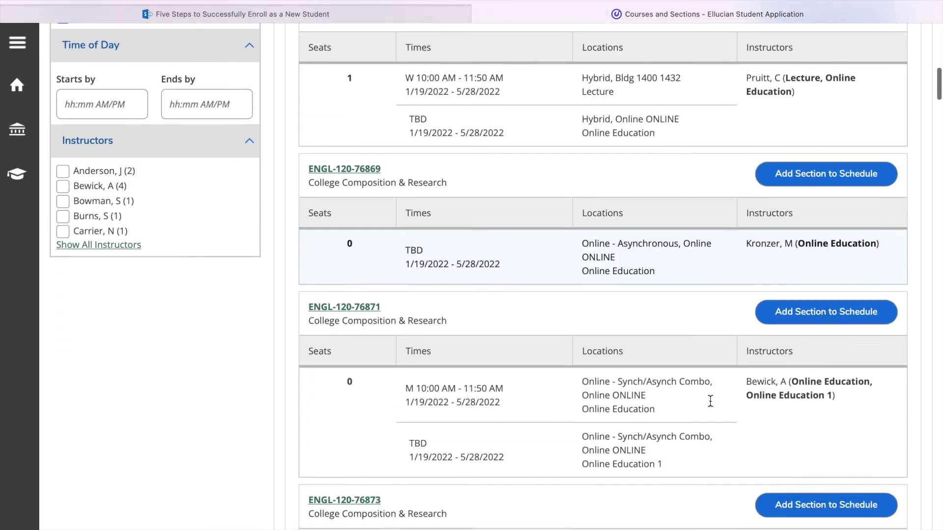
pyautogui.scroll(-15, 705, 344)
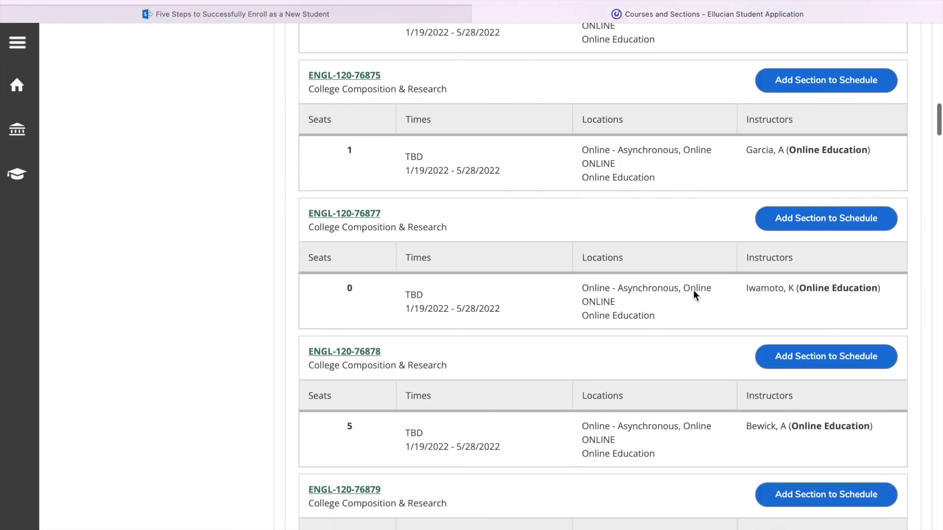
pyautogui.scroll(-13, 608, 293)
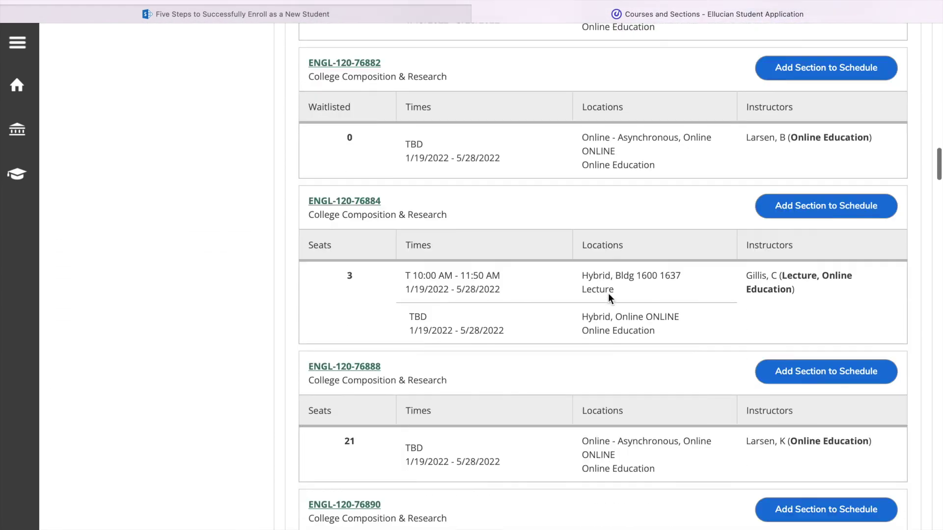
# Add ENGL-120-76884 from Section Details and dismiss the already-planned notice.
pyautogui.scroll(2, 782, 134)
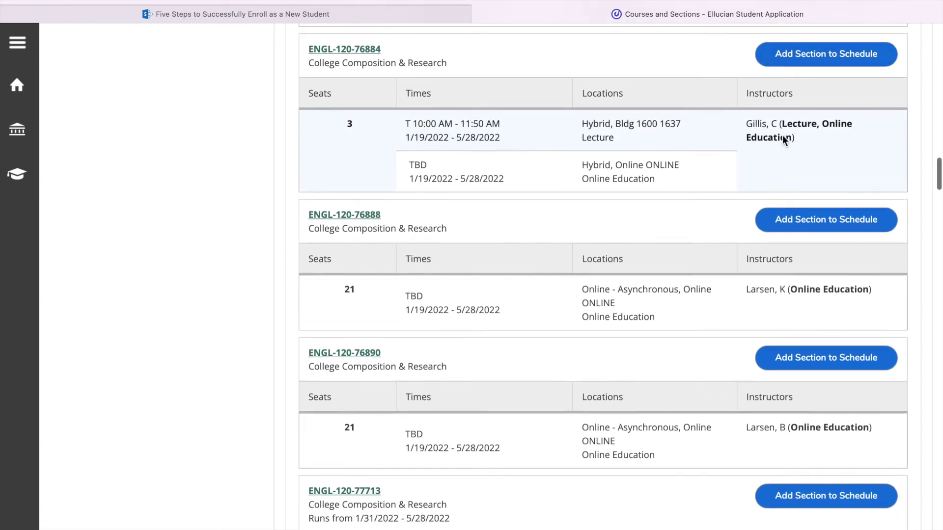
pyautogui.click(799, 125)
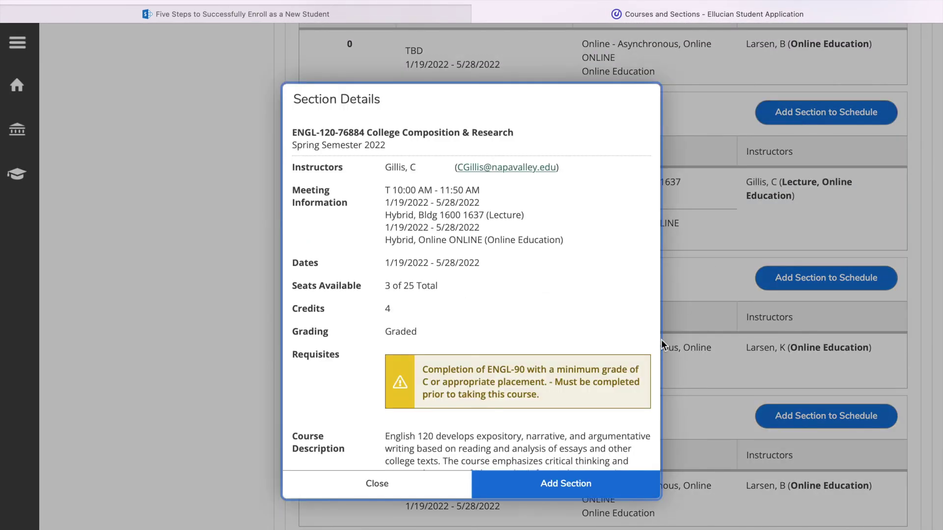
pyautogui.scroll(-4, 481, 361)
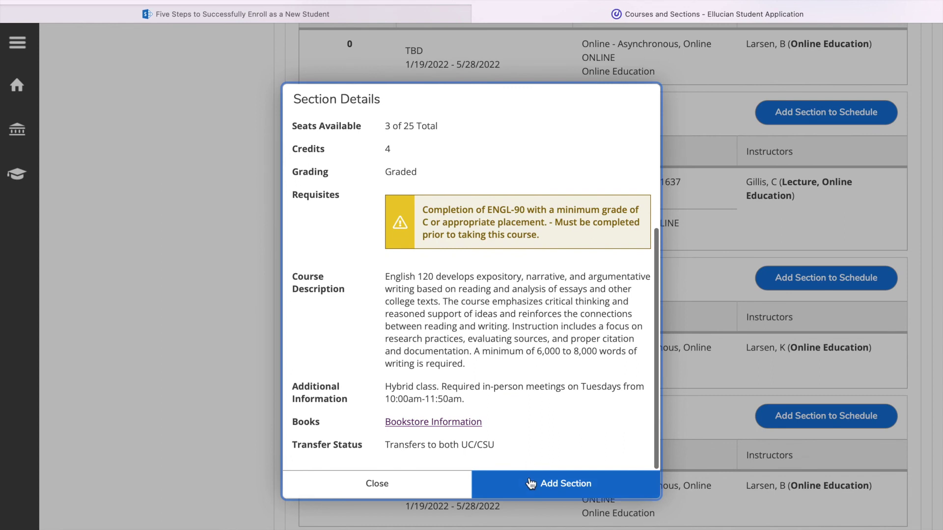
pyautogui.scroll(3, 530, 316)
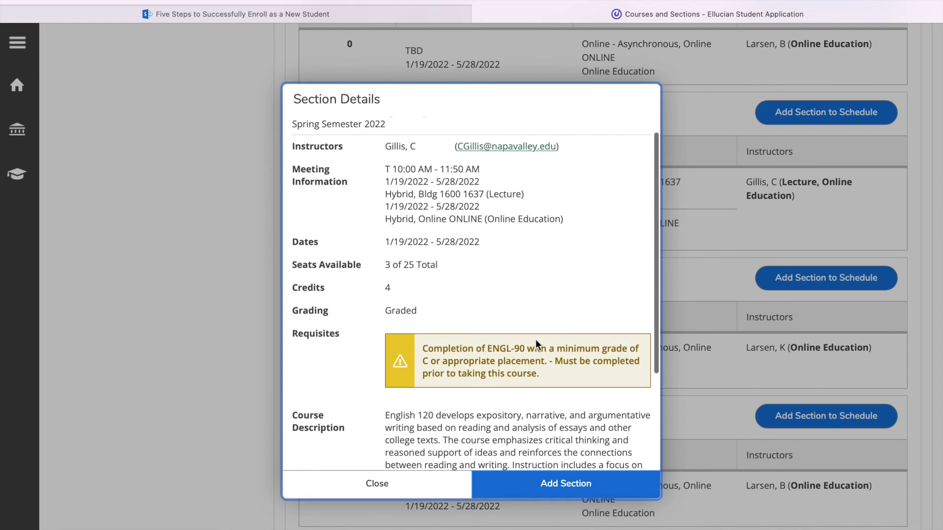
pyautogui.click(556, 483)
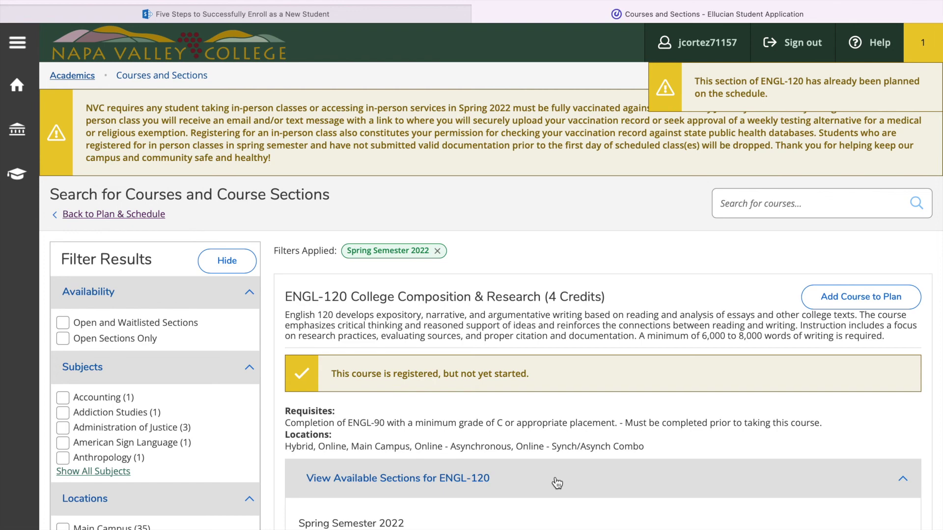
pyautogui.click(800, 88)
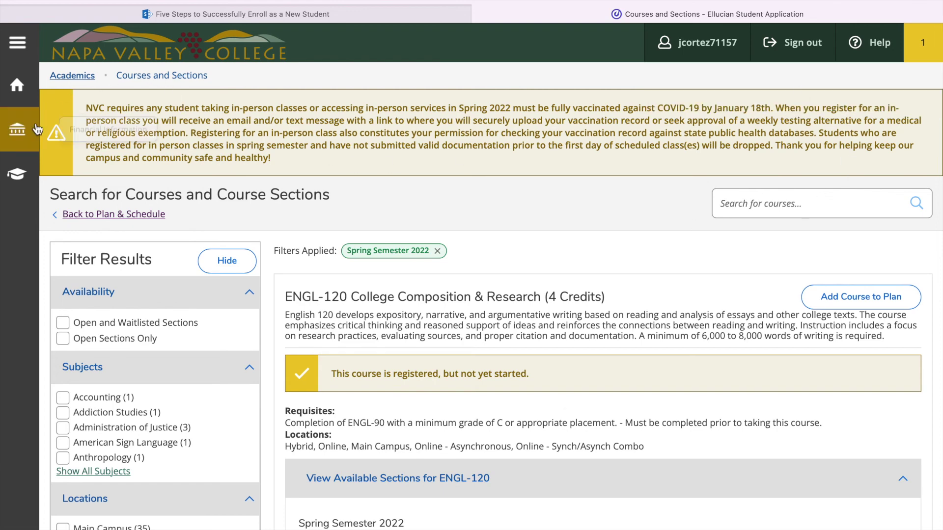
# Navigate Academics > Student Planning to Plan & Schedule and view the course Timeline.
pyautogui.click(88, 78)
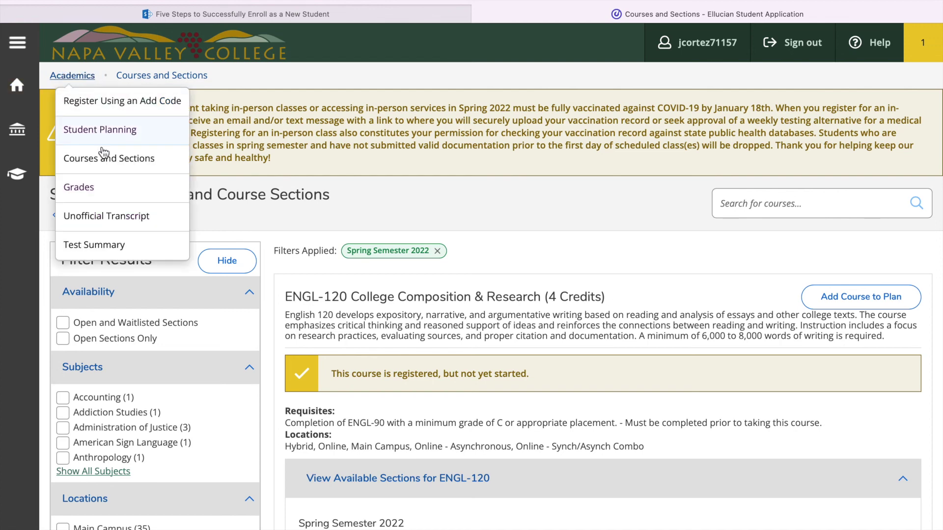
pyautogui.click(102, 130)
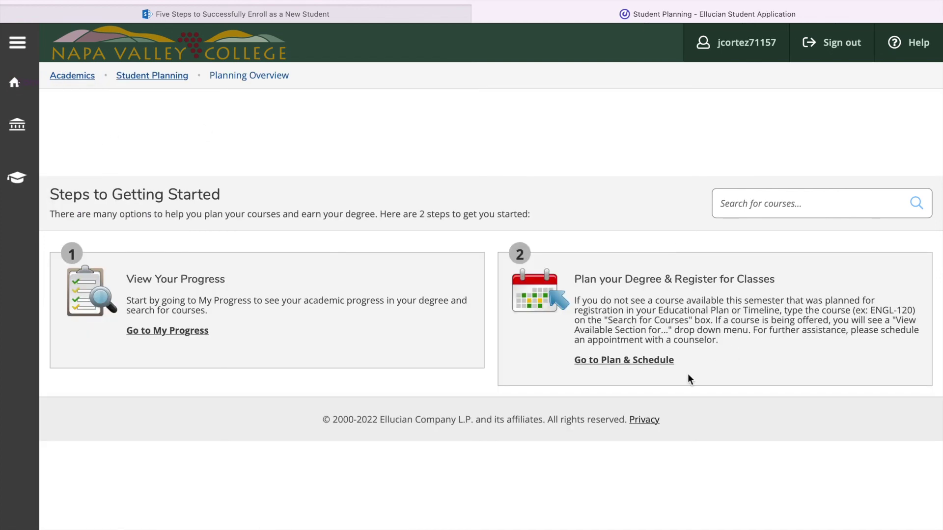
pyautogui.click(658, 360)
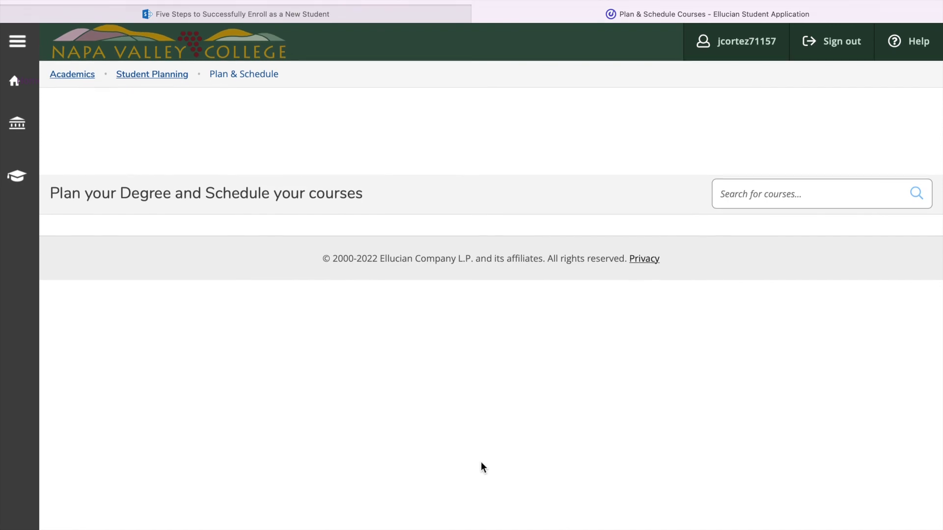
pyautogui.click(166, 255)
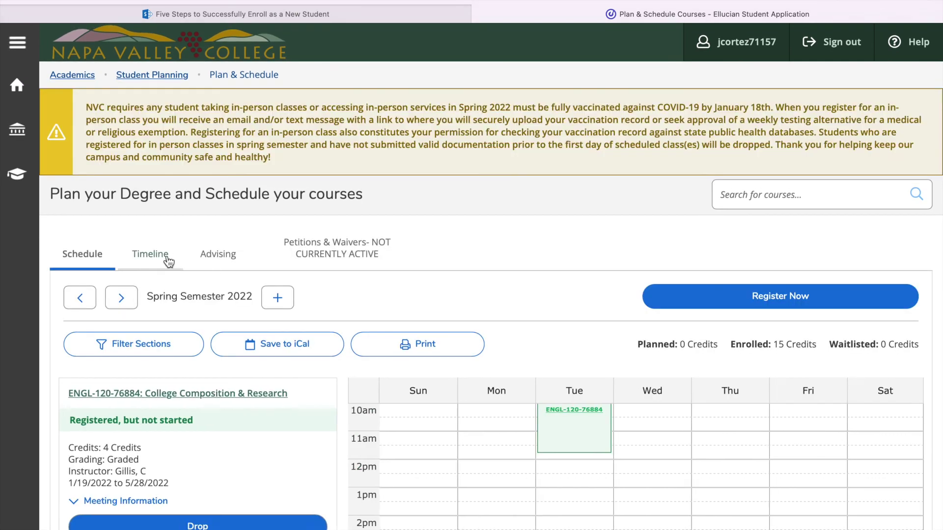
pyautogui.scroll(-1, 220, 448)
pyautogui.scroll(-2, 220, 448)
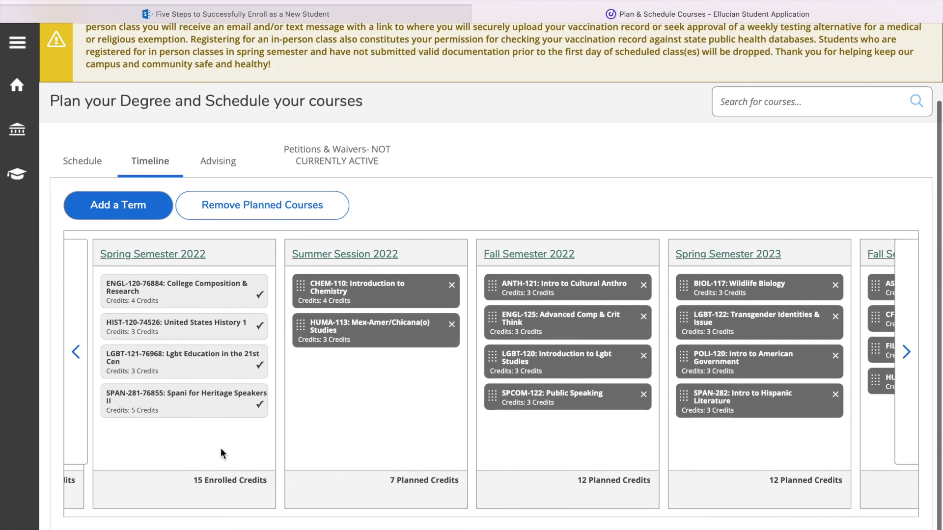
# Return to the Spring 2022 schedule calendar, review it, and reload the page.
pyautogui.click(99, 169)
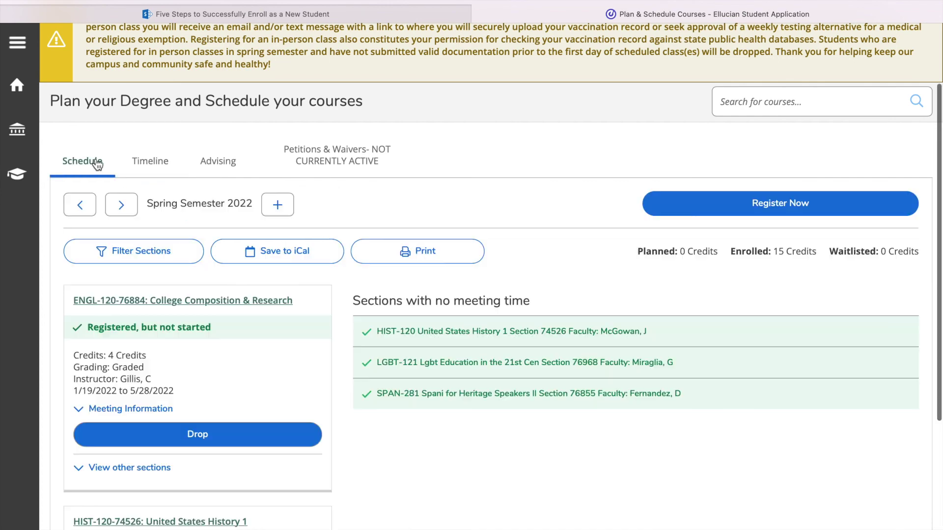
pyautogui.scroll(2, 506, 437)
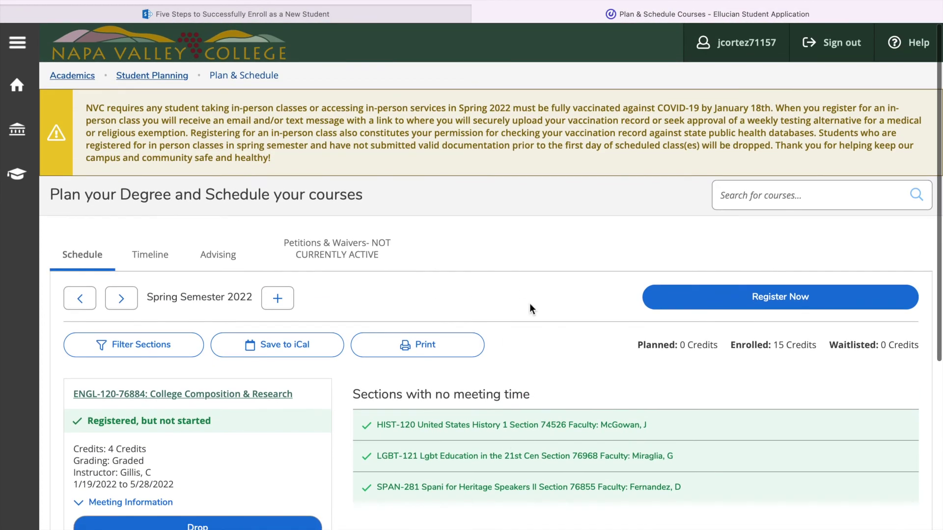
pyautogui.scroll(-4, 529, 303)
pyautogui.scroll(-5, 247, 357)
pyautogui.scroll(1, 248, 357)
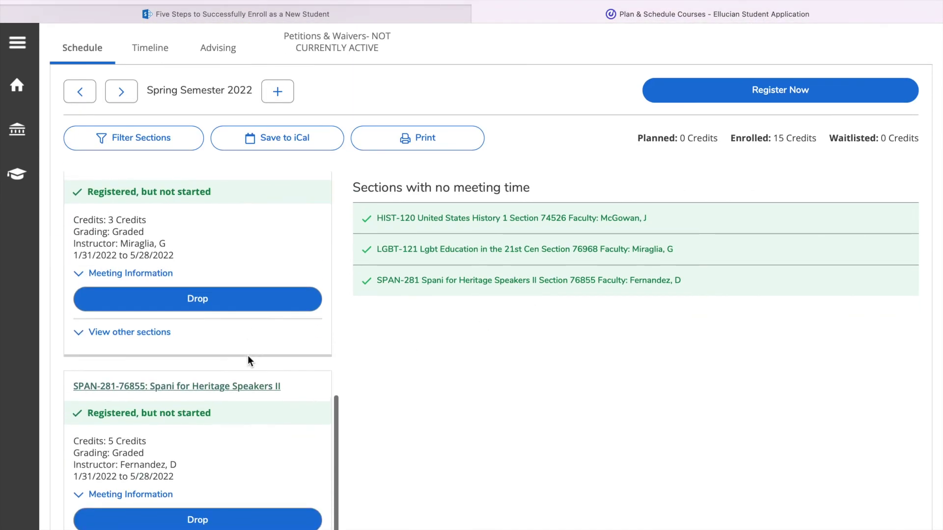
pyautogui.scroll(4, 527, 305)
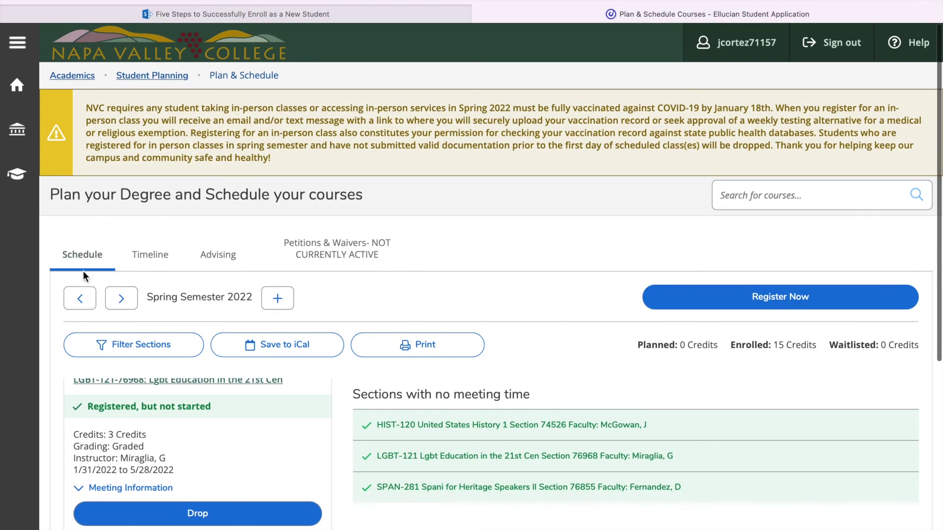
pyautogui.scroll(-1, 416, 466)
pyautogui.scroll(-3, 416, 467)
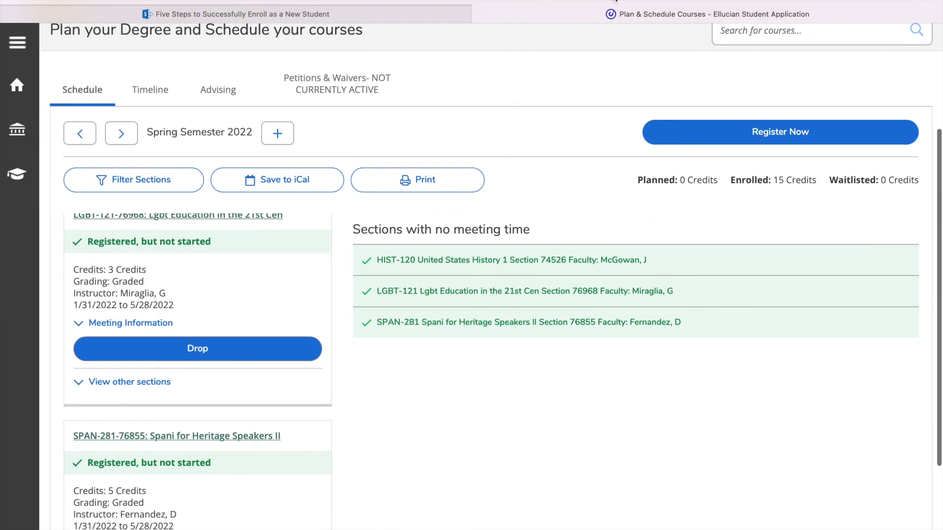
pyautogui.click(654, 5)
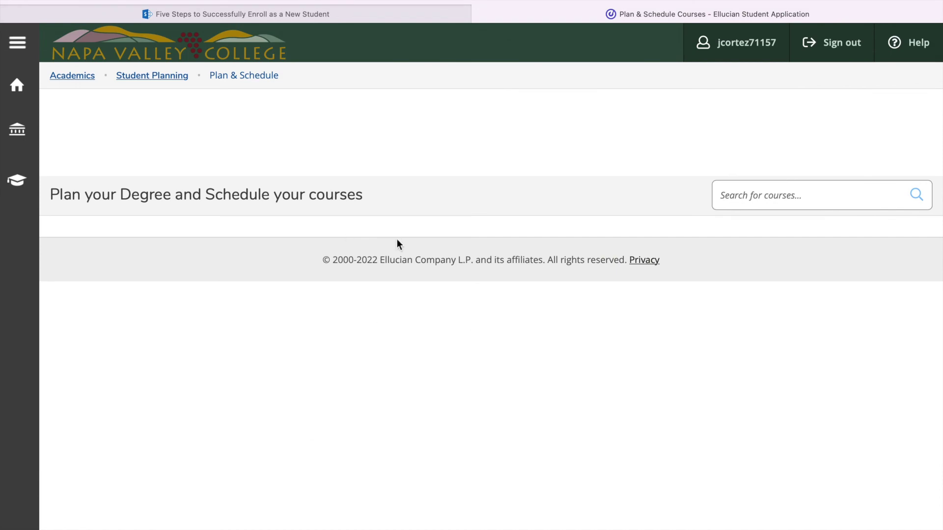
# Review the Spring 2022 calendar and course cards, then close the Plan & Schedule tab.
pyautogui.scroll(-6, 474, 282)
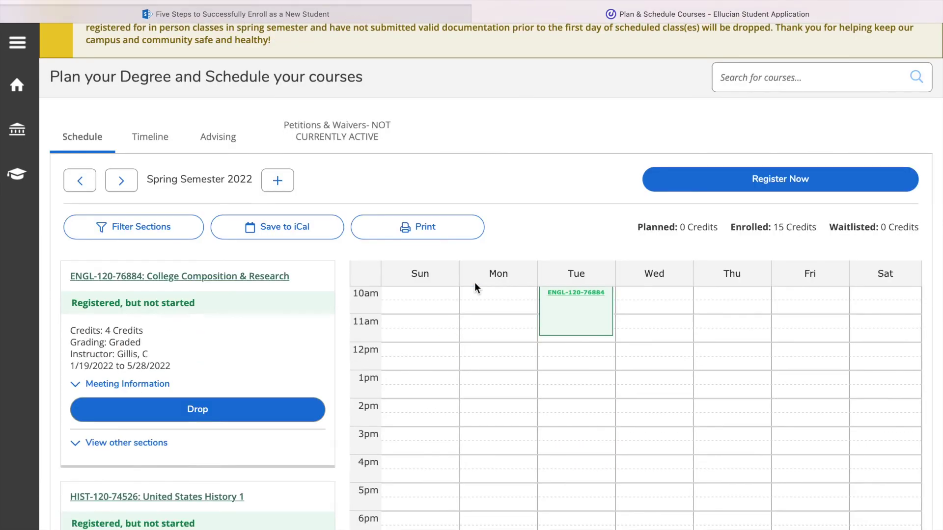
pyautogui.scroll(2, 741, 335)
pyautogui.scroll(-3, 740, 335)
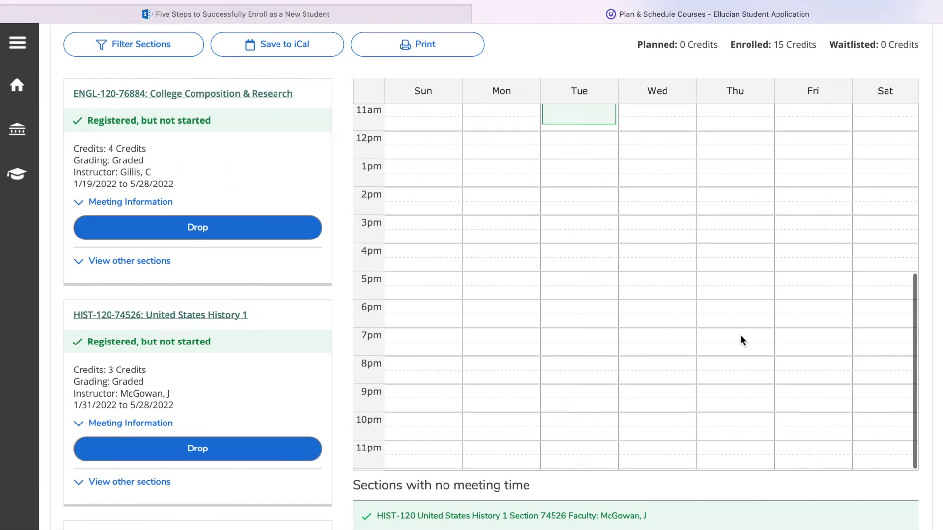
pyautogui.scroll(10, 740, 335)
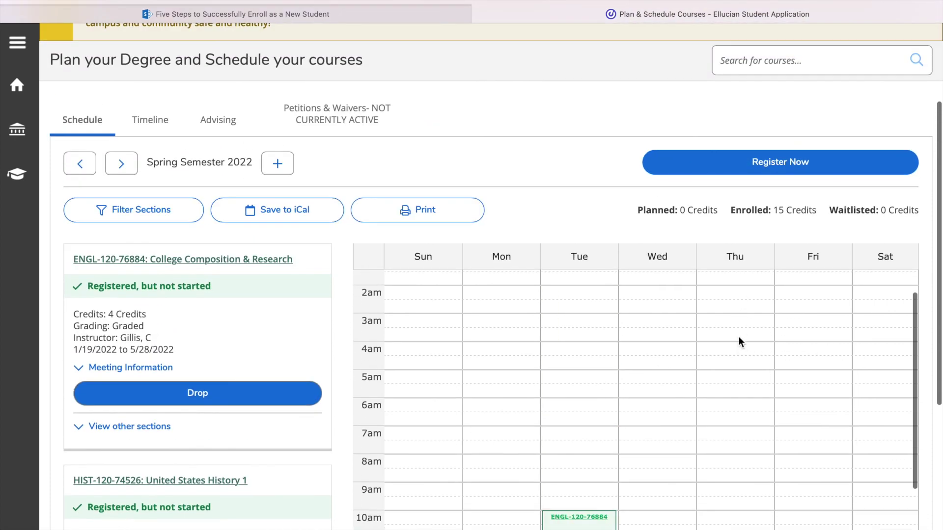
pyautogui.scroll(-6, 739, 336)
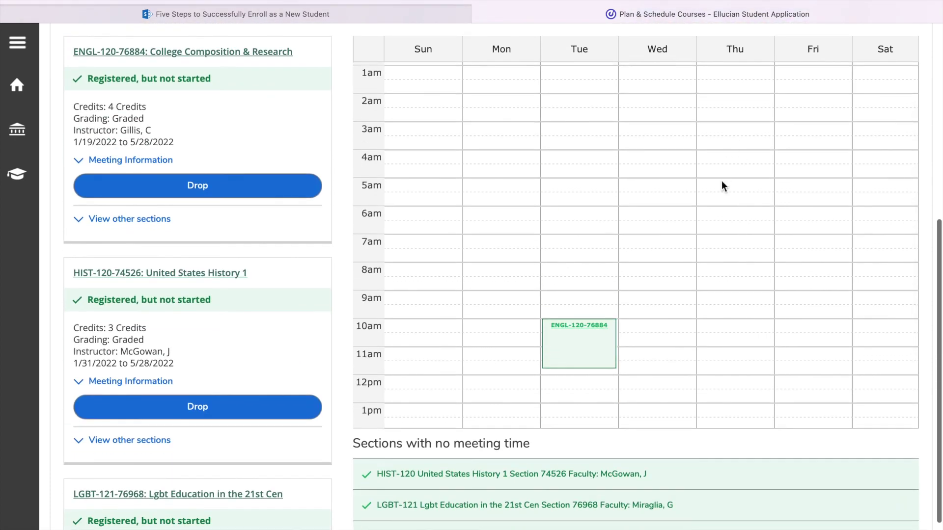
pyautogui.scroll(-2, 722, 183)
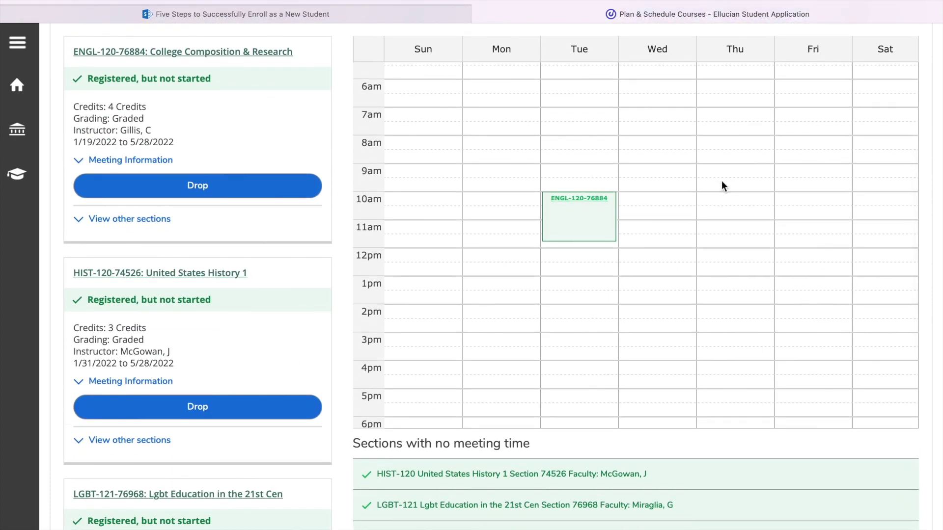
pyautogui.scroll(6, 722, 185)
pyautogui.scroll(-8, 723, 185)
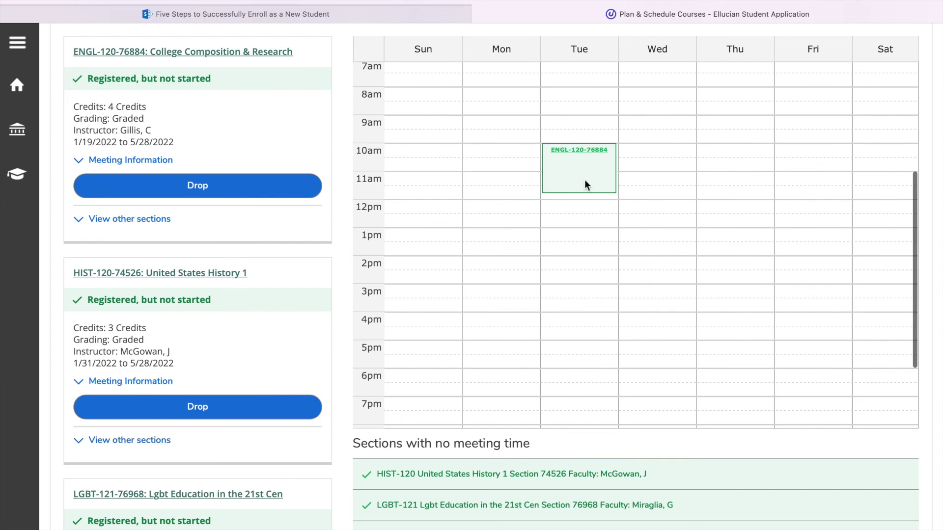
pyautogui.scroll(-4, 584, 178)
pyautogui.scroll(-2, 549, 406)
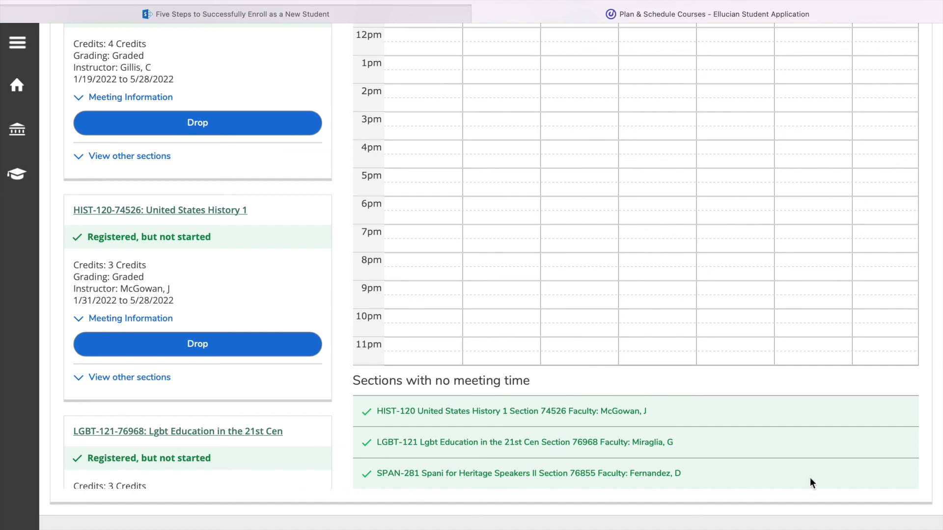
pyautogui.scroll(10, 815, 483)
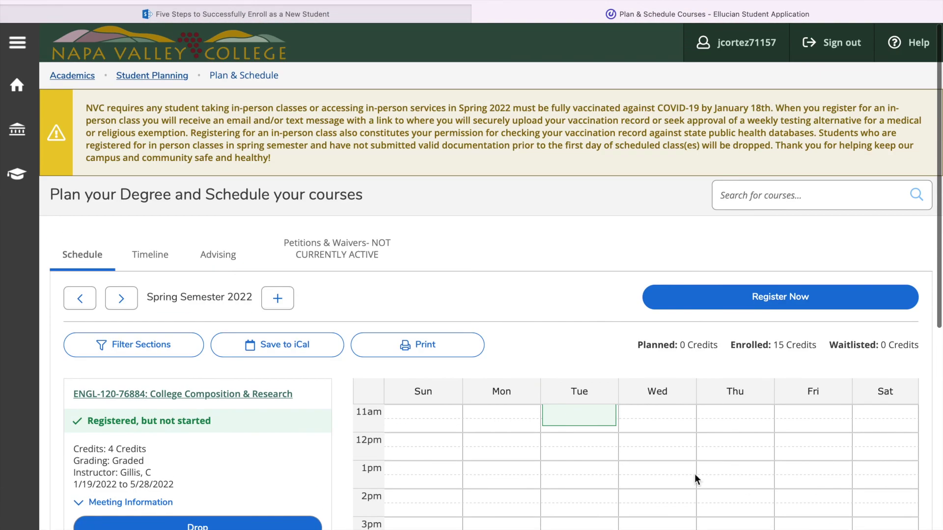
pyautogui.scroll(3, 668, 468)
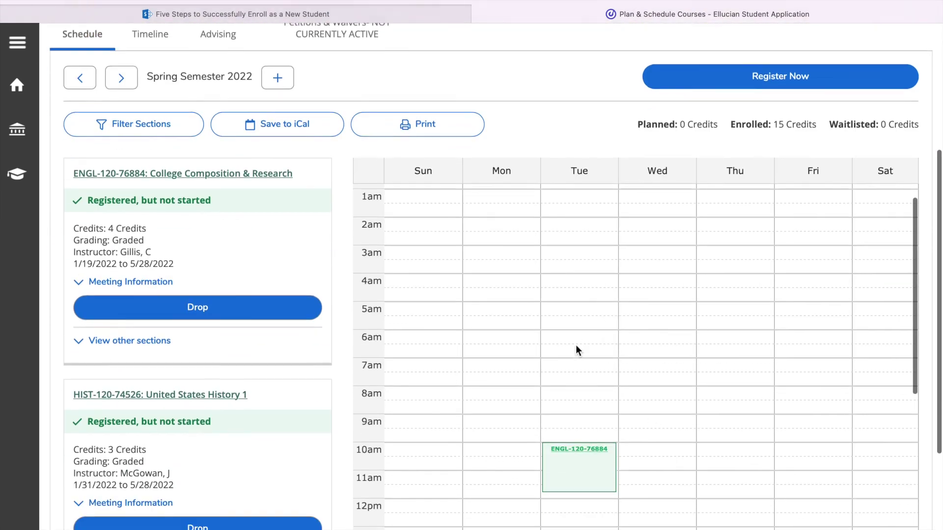
pyautogui.scroll(-6, 576, 345)
pyautogui.scroll(6, 212, 221)
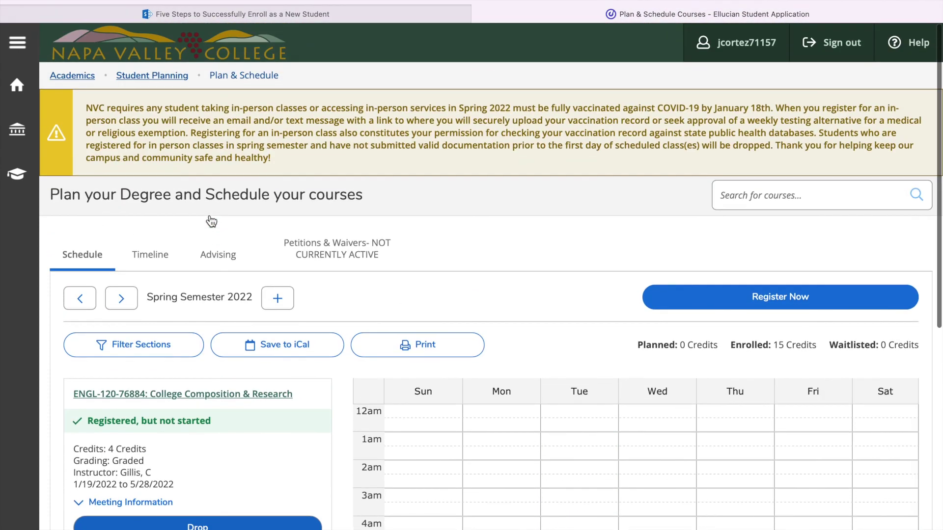
pyautogui.click(481, 14)
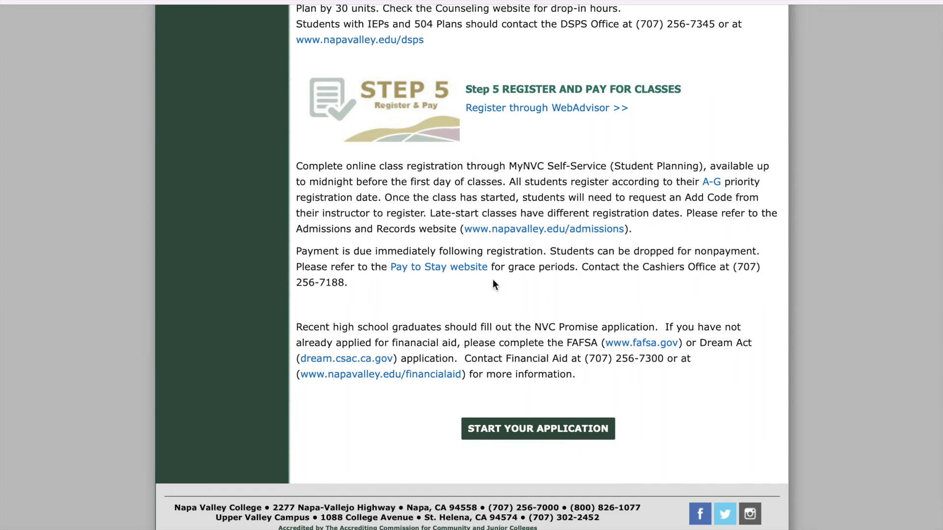
pyautogui.scroll(2, 493, 280)
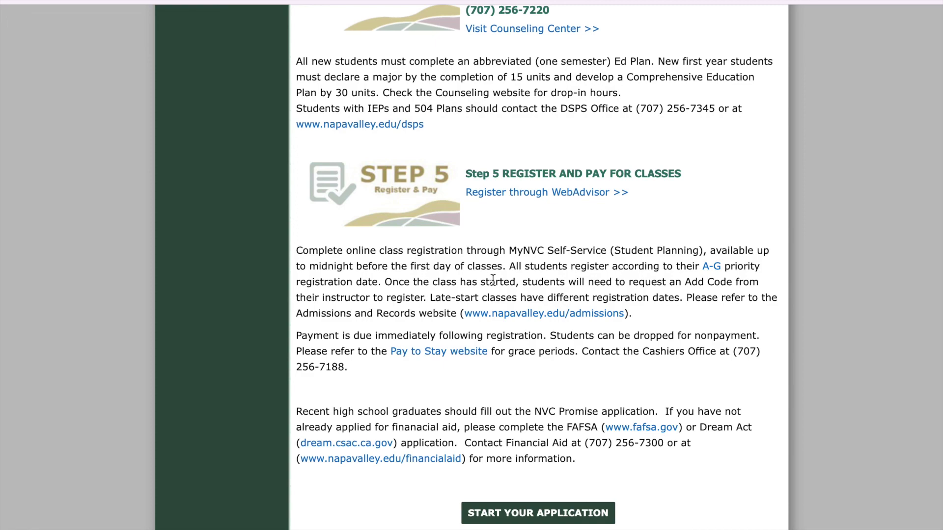
pyautogui.scroll(15, 558, 239)
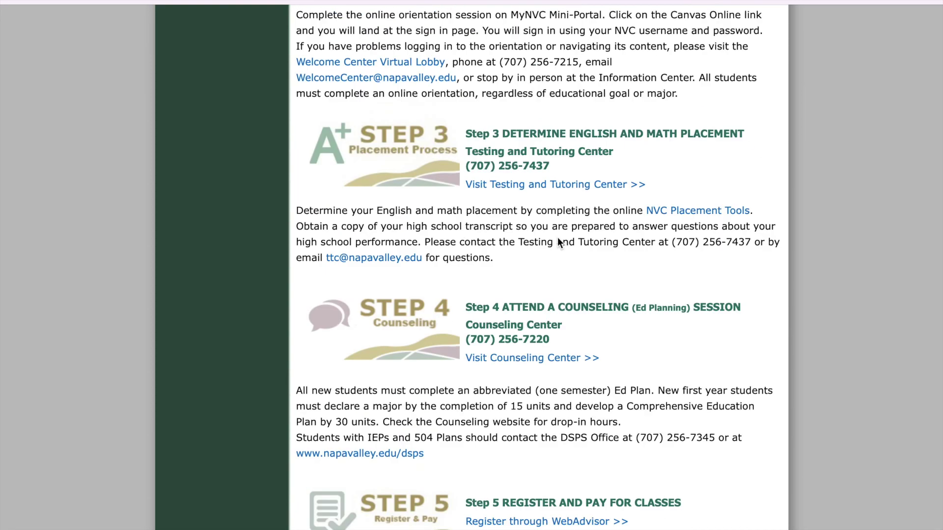
pyautogui.scroll(-20, 558, 238)
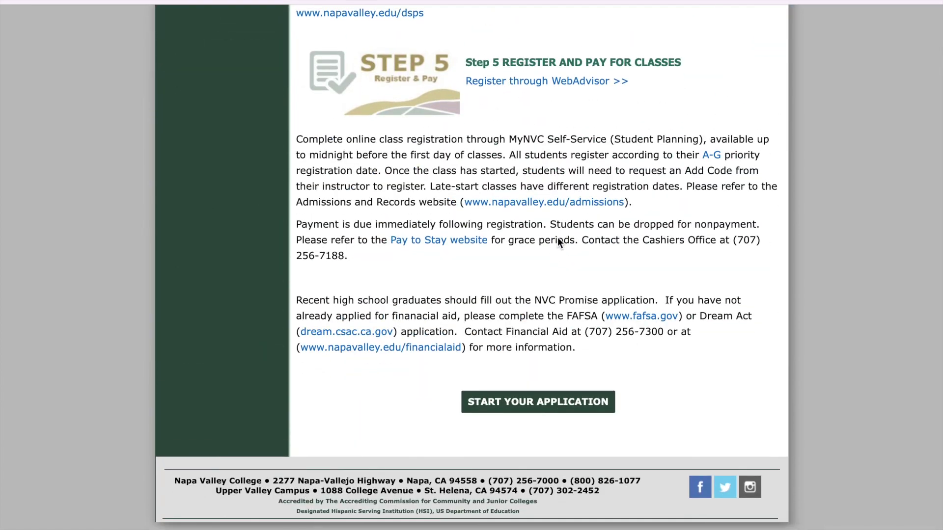
pyautogui.scroll(20, 558, 237)
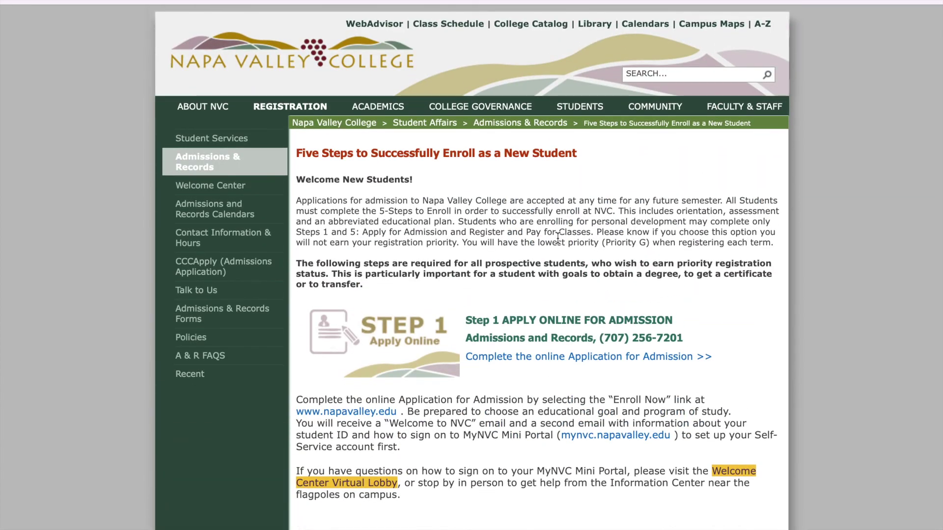